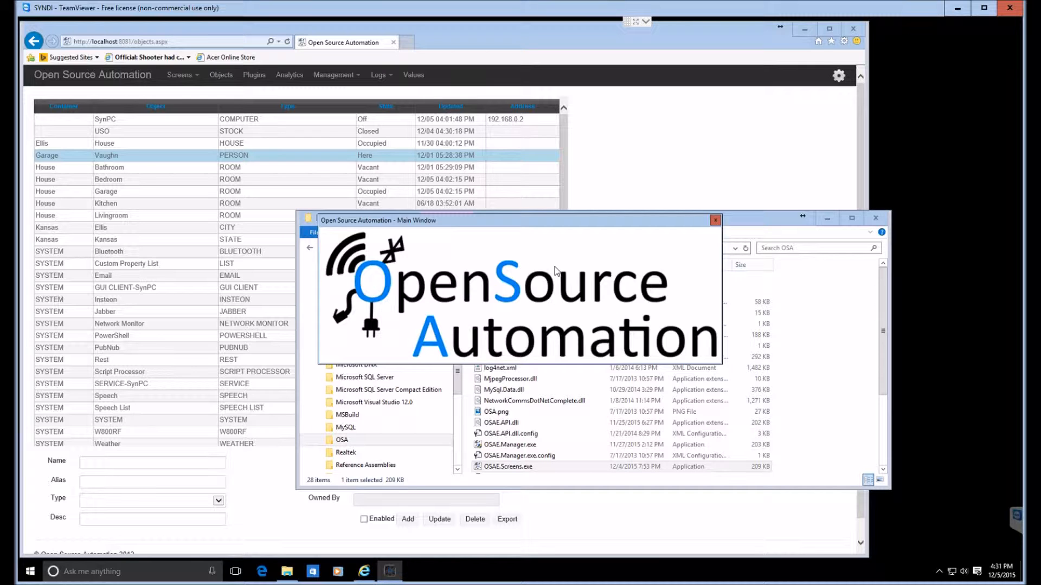
Step: Start a new screen, import the house floor plan into the image library and select it as the screen's image
right_click(452, 278)
click(481, 305)
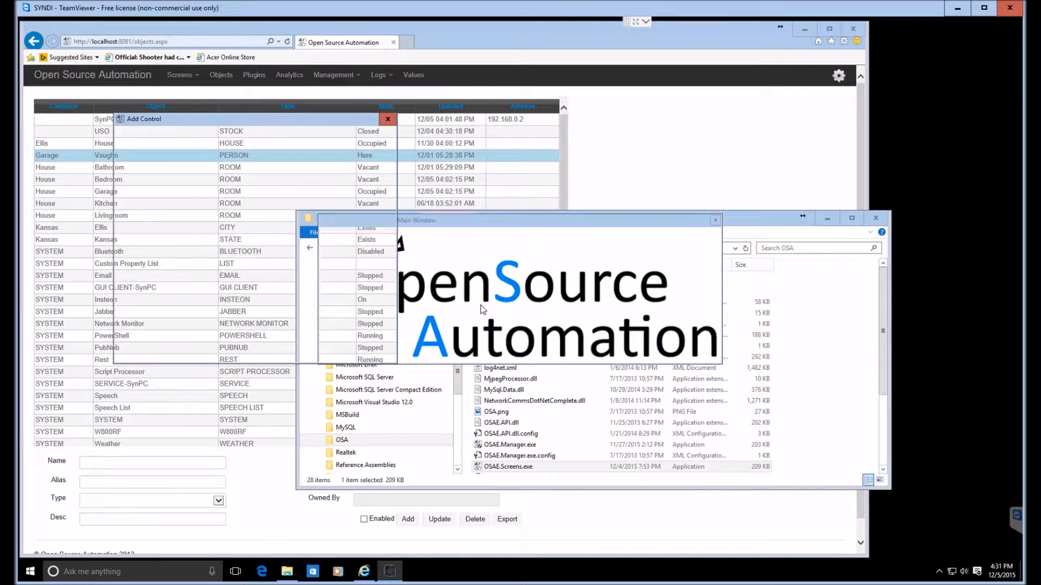
click(190, 170)
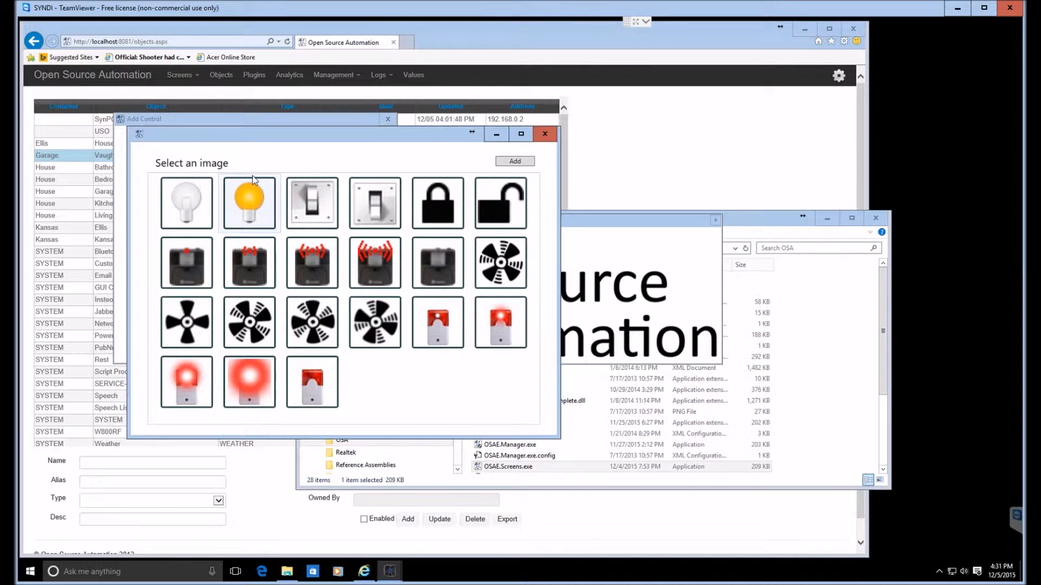
click(515, 163)
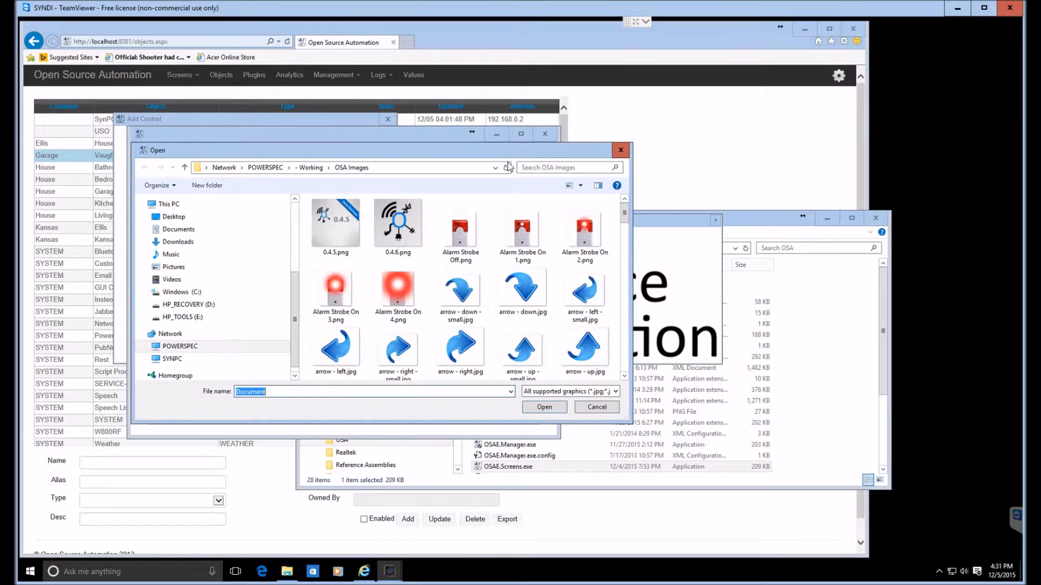
scroll(596, 249, down, 8)
scroll(596, 249, down, 5)
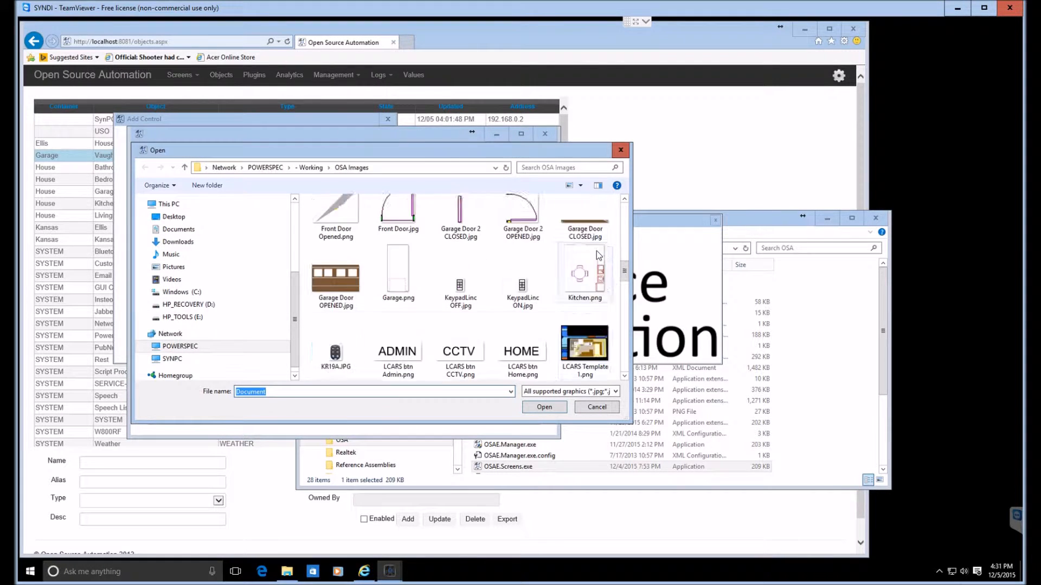
double_click(584, 277)
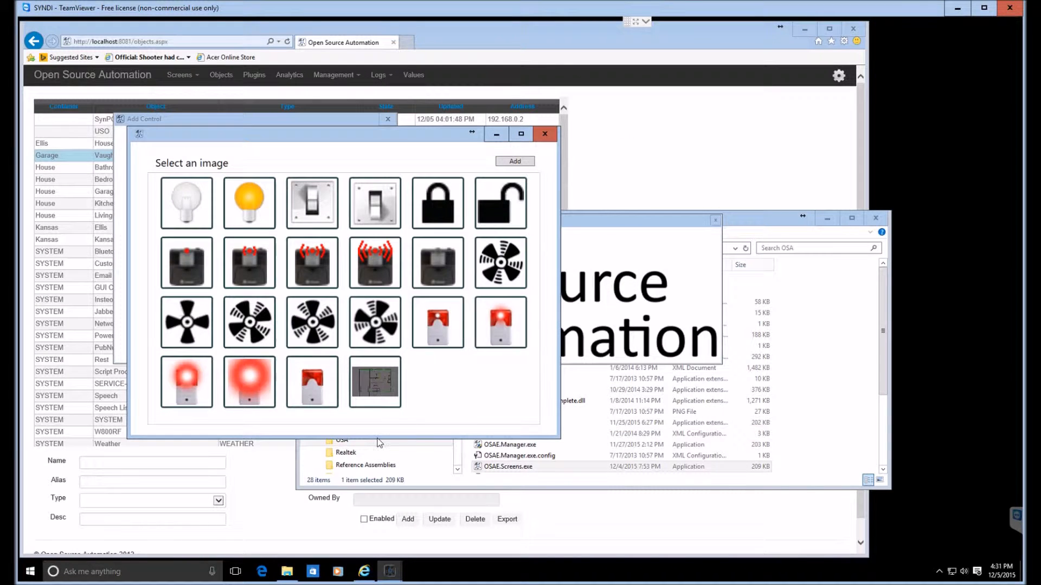
click(375, 382)
Step: Name the new screen "Main Floor", add it, and move the main window so the whole floor plan fits on the desktop
click(190, 154)
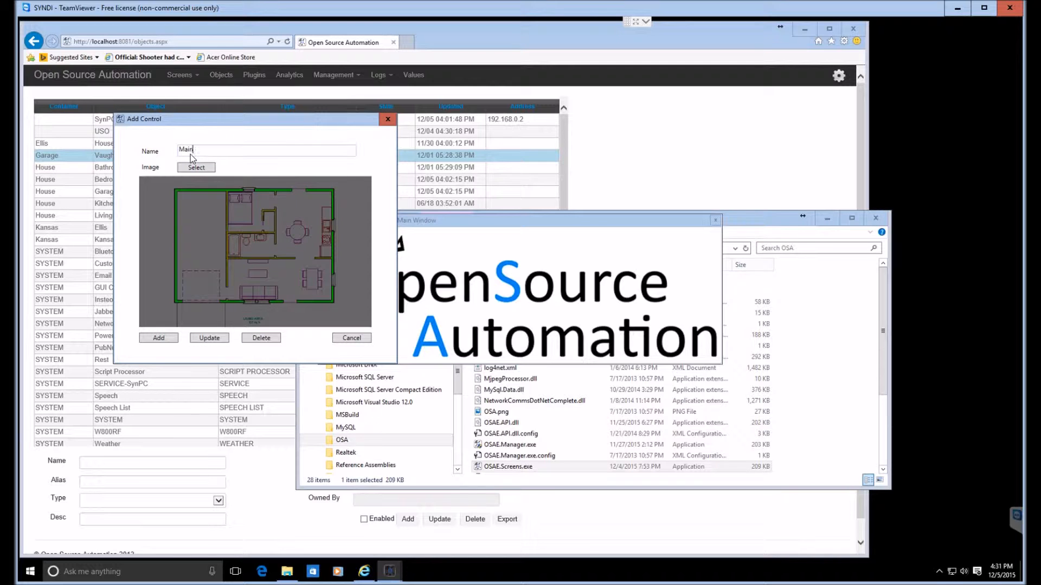
text(Main Floor)
click(146, 340)
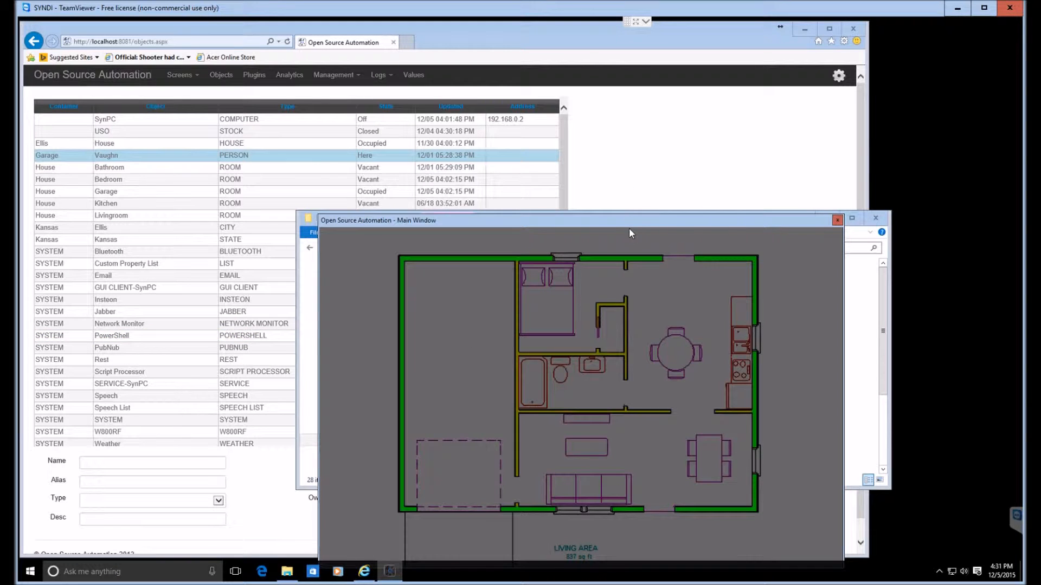
drag(629, 227, 526, 95)
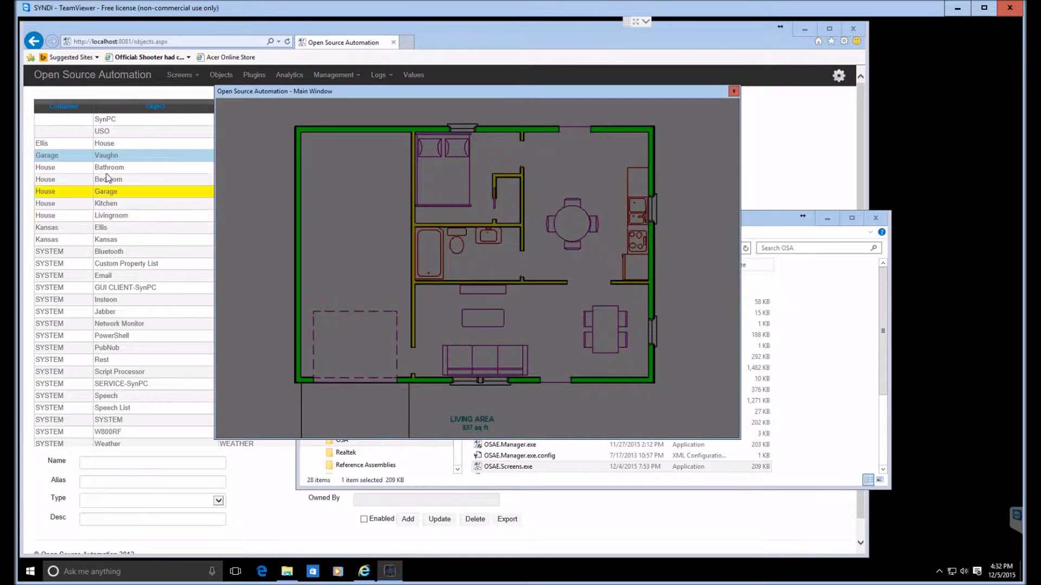
Step: Start a new state image control for the Garage object and set its State 1 to ON
right_click(369, 238)
mouse_move(428, 276)
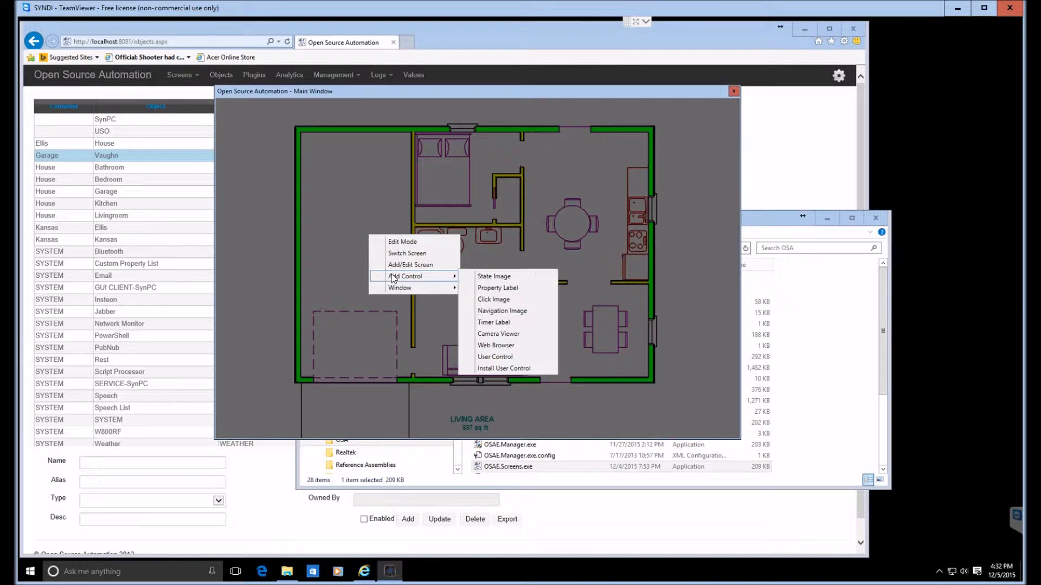
click(480, 276)
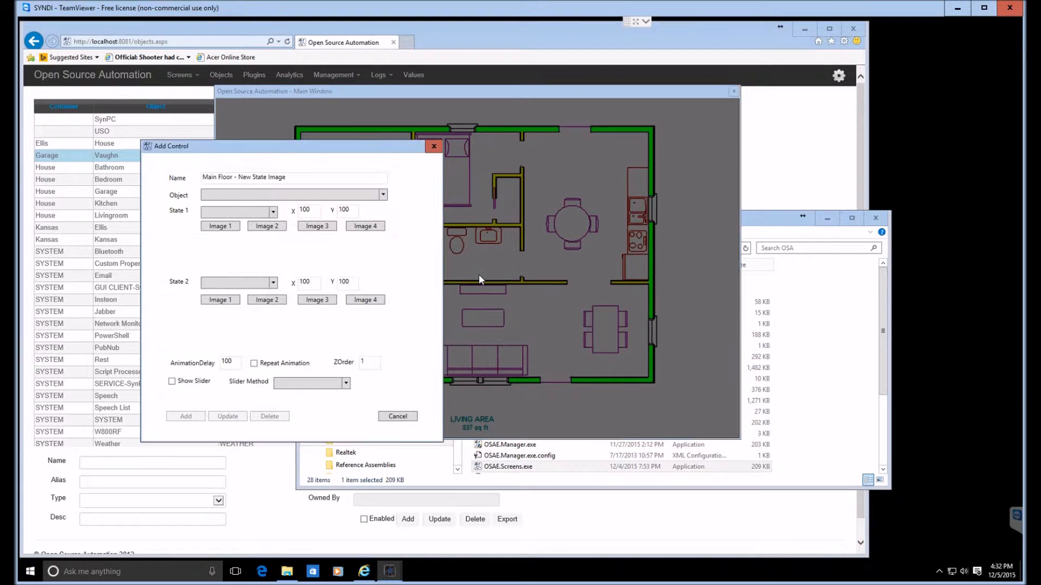
click(383, 195)
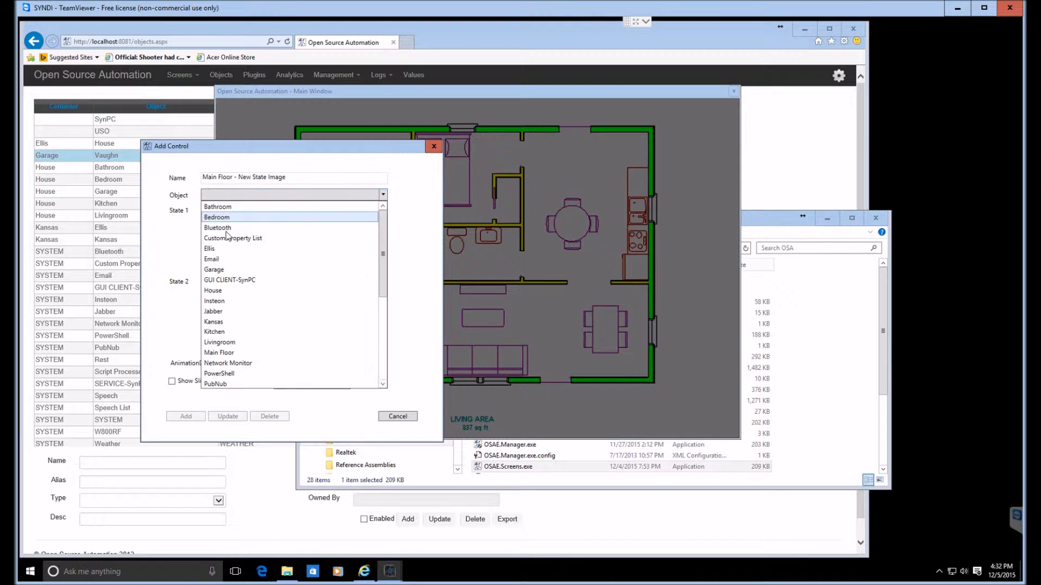
click(225, 271)
click(272, 212)
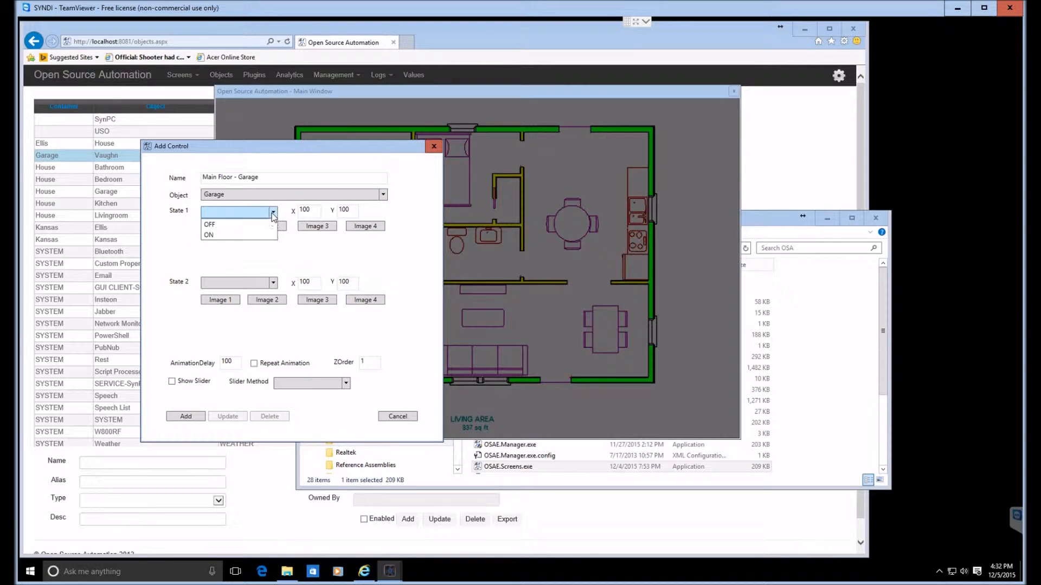
click(221, 236)
Step: Import Garage.png into the image library and assign it as the first image of State 1
click(221, 228)
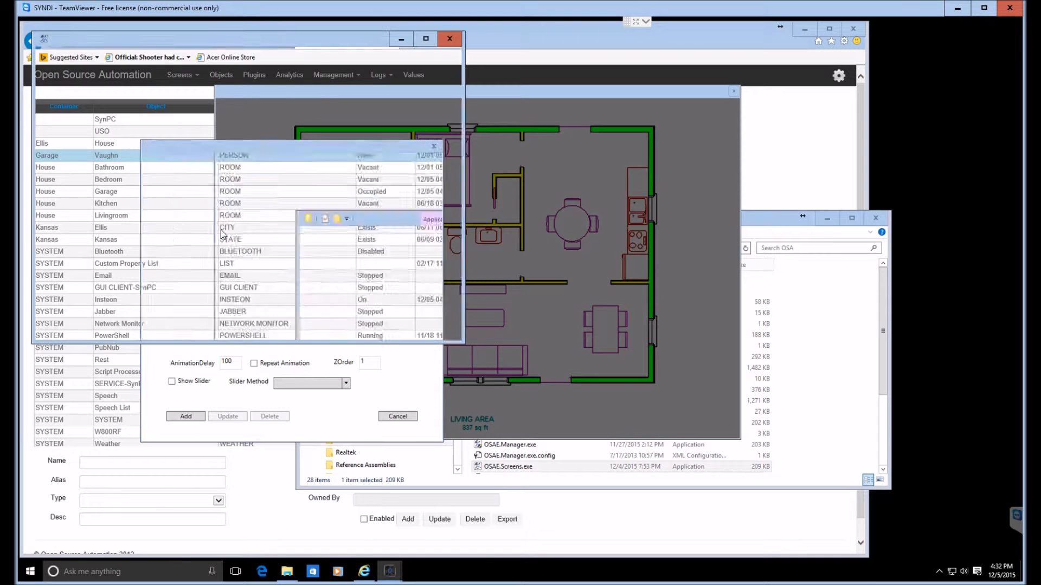
click(419, 66)
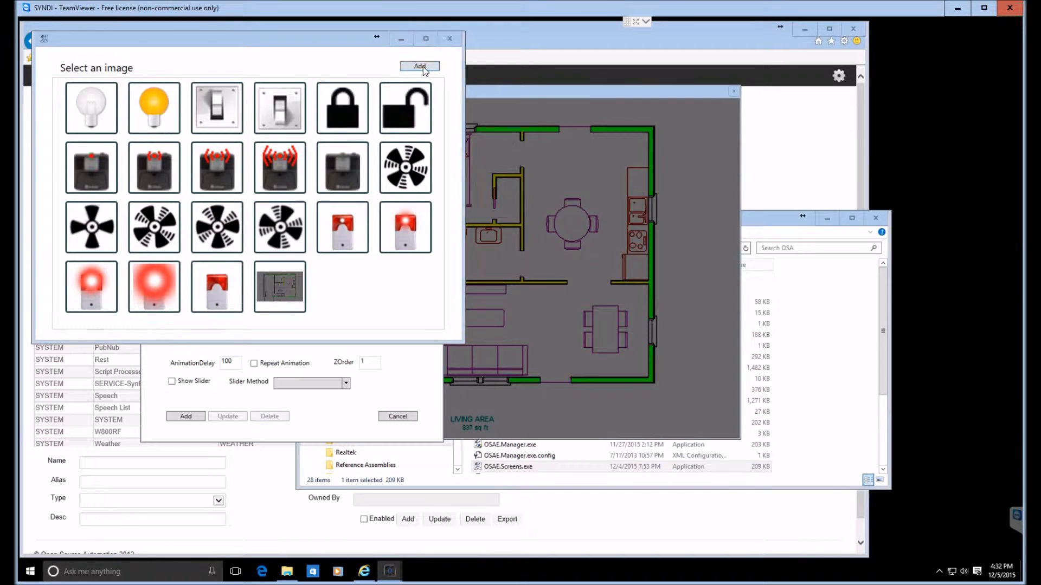
scroll(436, 180, down, 8)
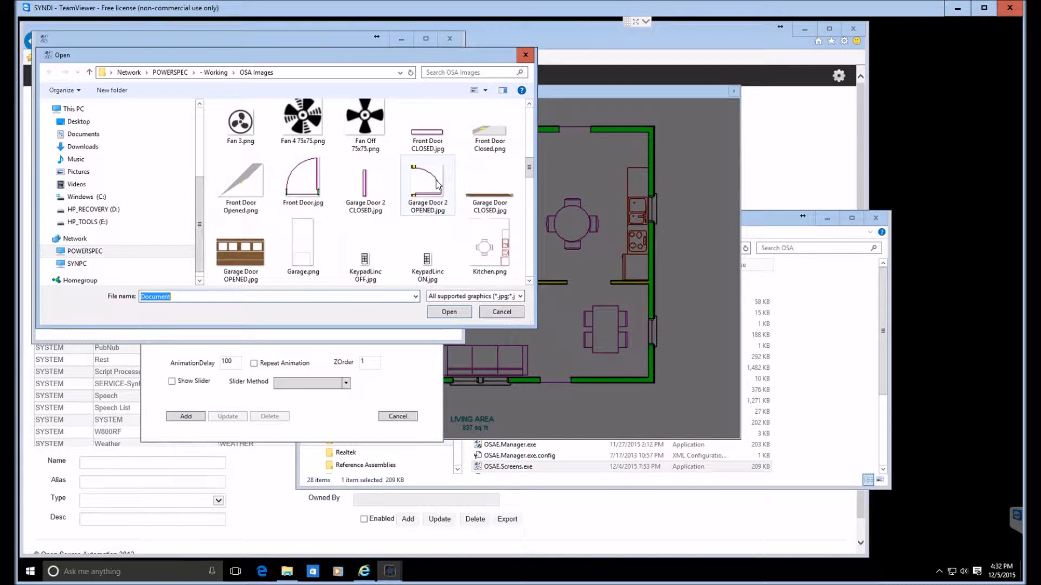
click(310, 248)
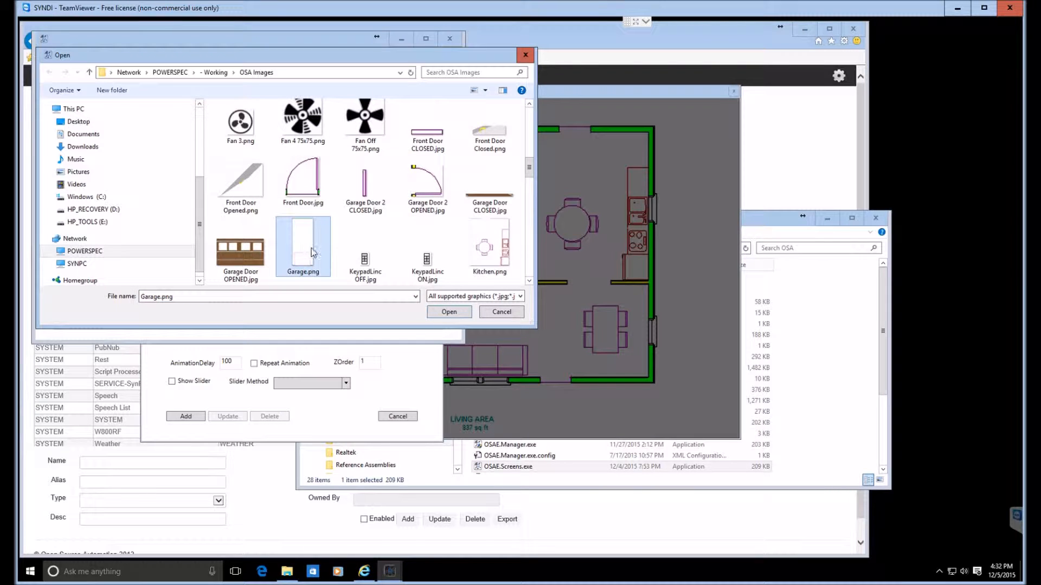
click(433, 313)
click(355, 292)
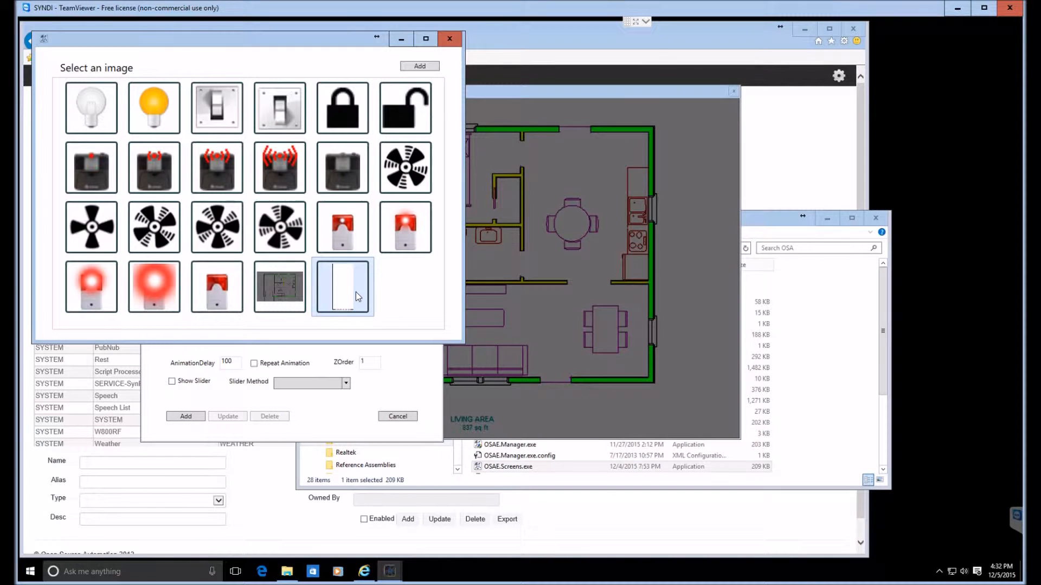
double_click(355, 295)
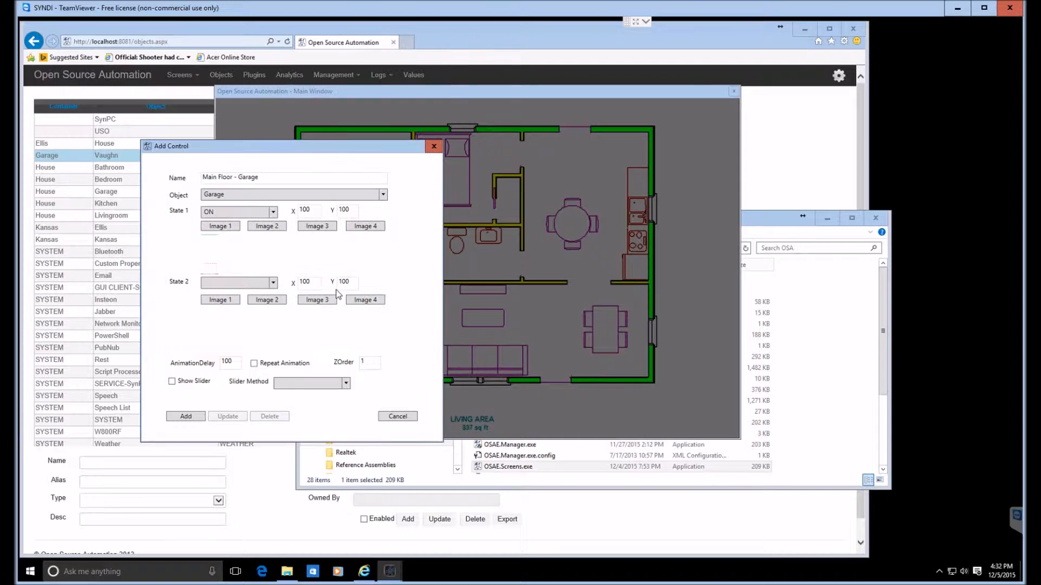
Step: Set State 2 to OFF with the same garage picture as its first image, and add the control to the screen
click(273, 283)
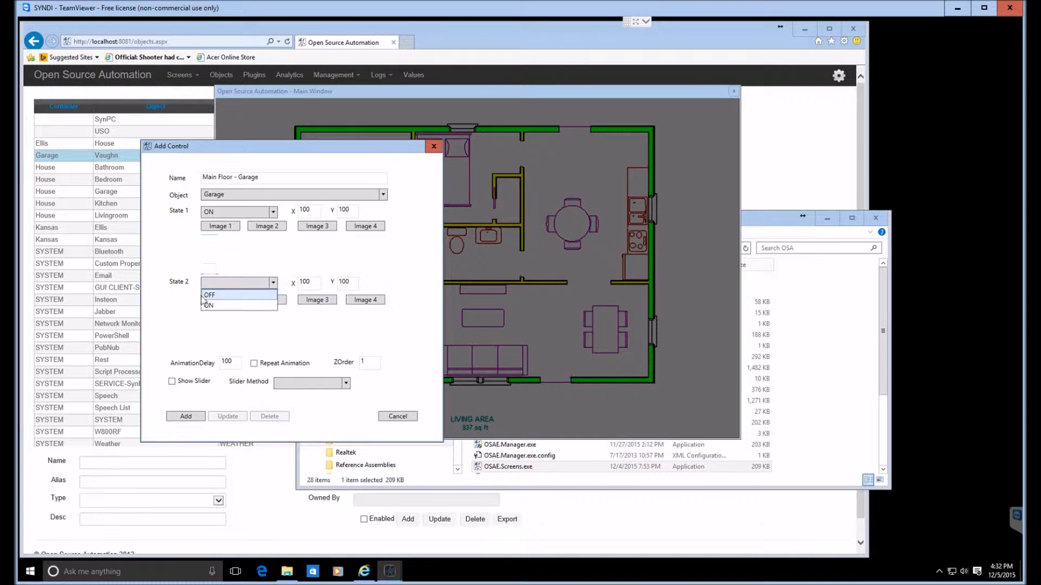
click(213, 300)
click(225, 301)
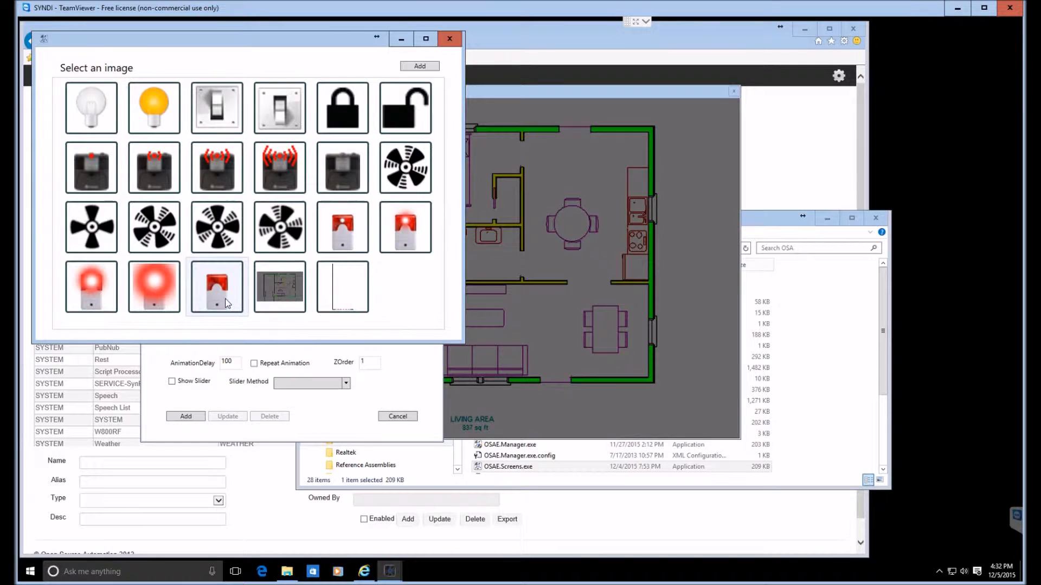
double_click(340, 287)
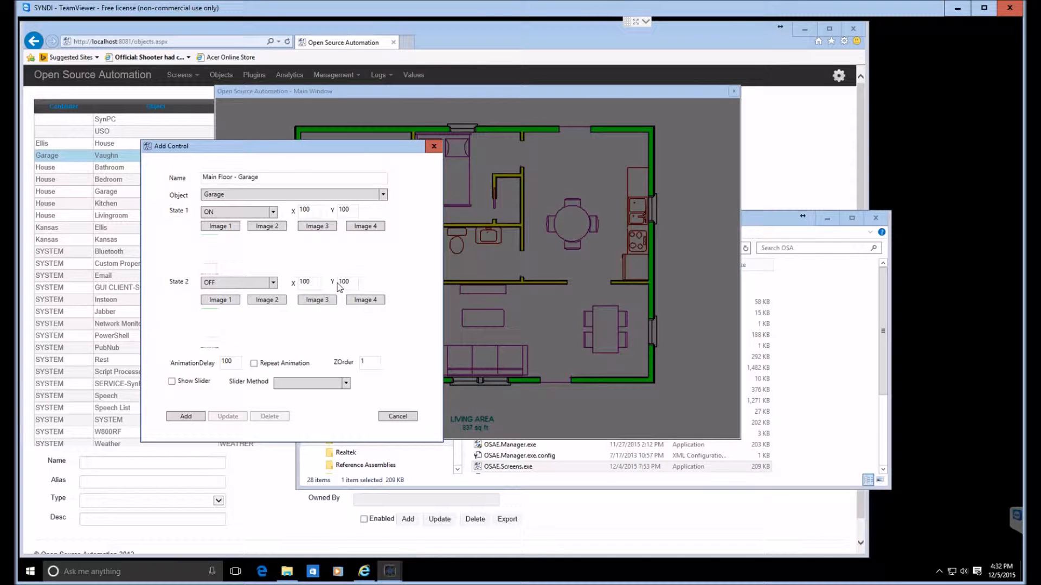
click(174, 420)
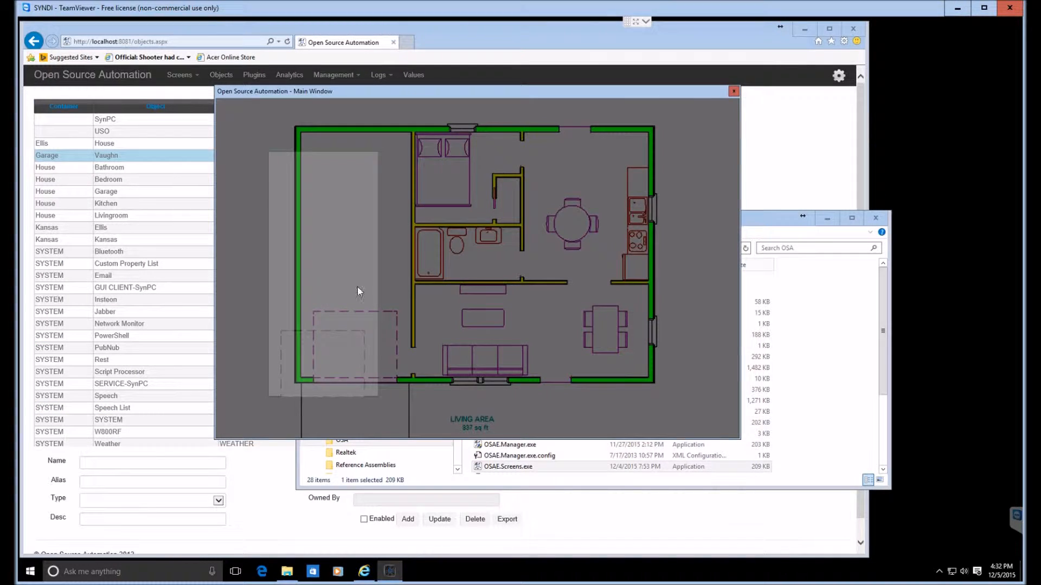
Step: Turn on edit mode and move the garage overlay onto the garage room of the floor plan, at about X 162, Y 62
right_click(521, 314)
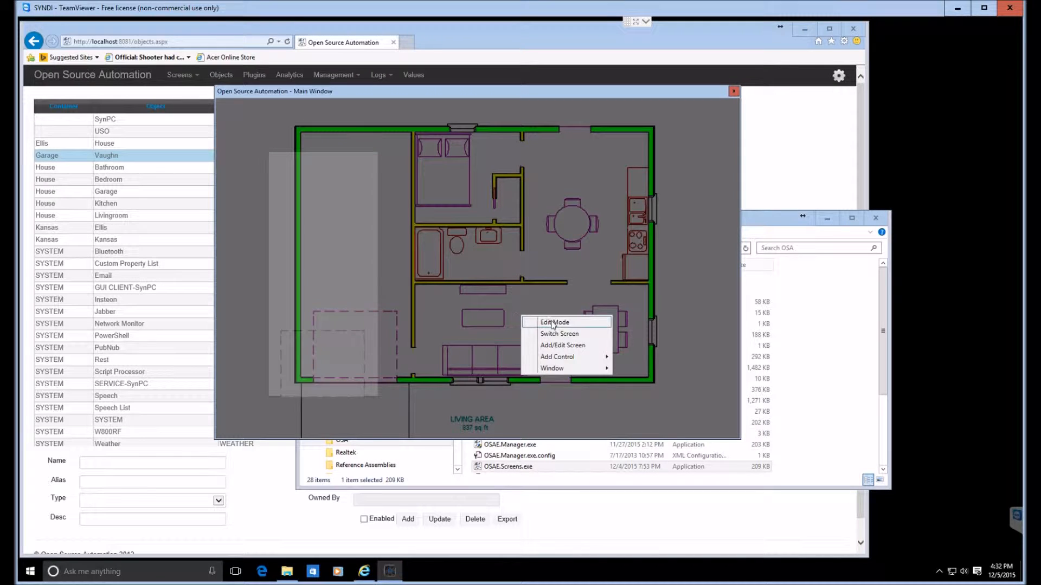
click(553, 323)
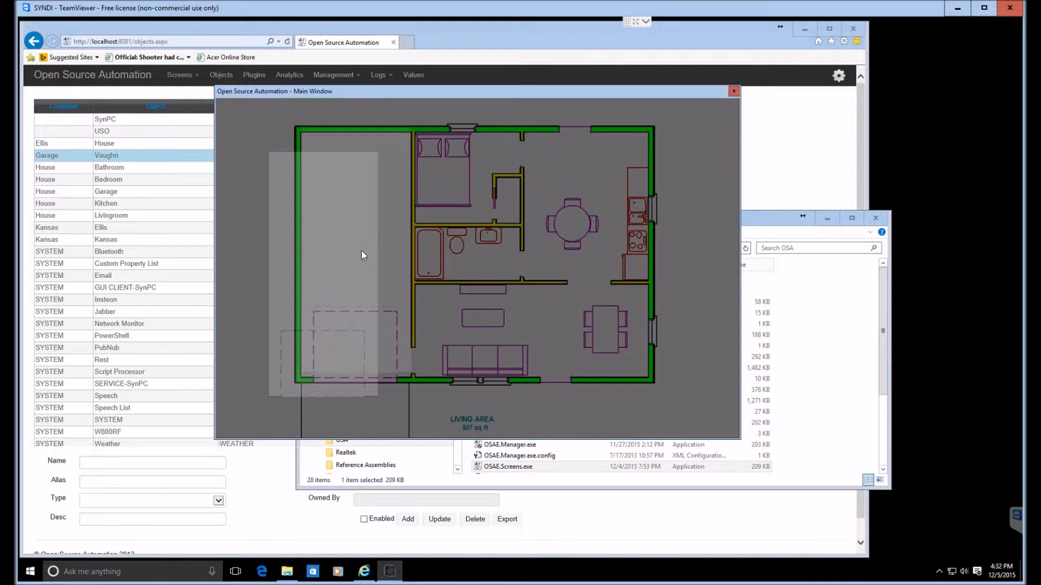
drag(360, 254, 359, 255)
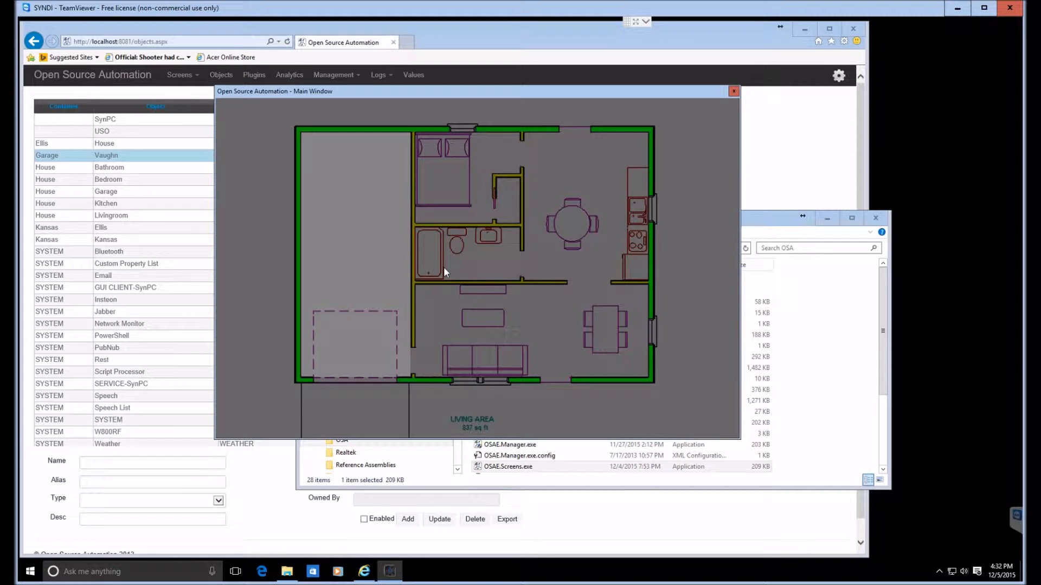
Step: Copy State 1's X and Y position to State 2 of the garage control, setting it to 162 and 62, and update the control
mouse_move(398, 233)
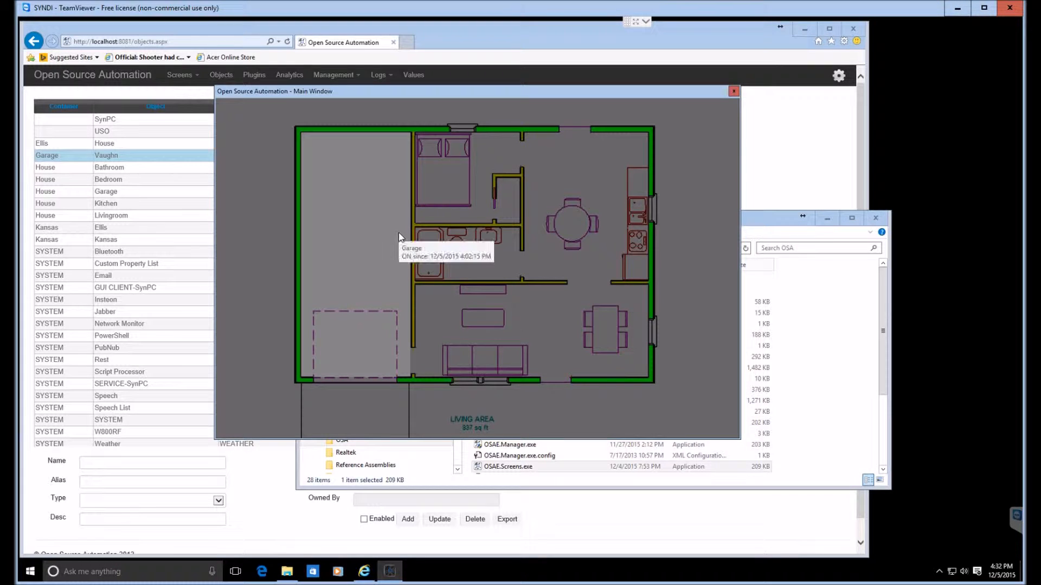
double_click(361, 221)
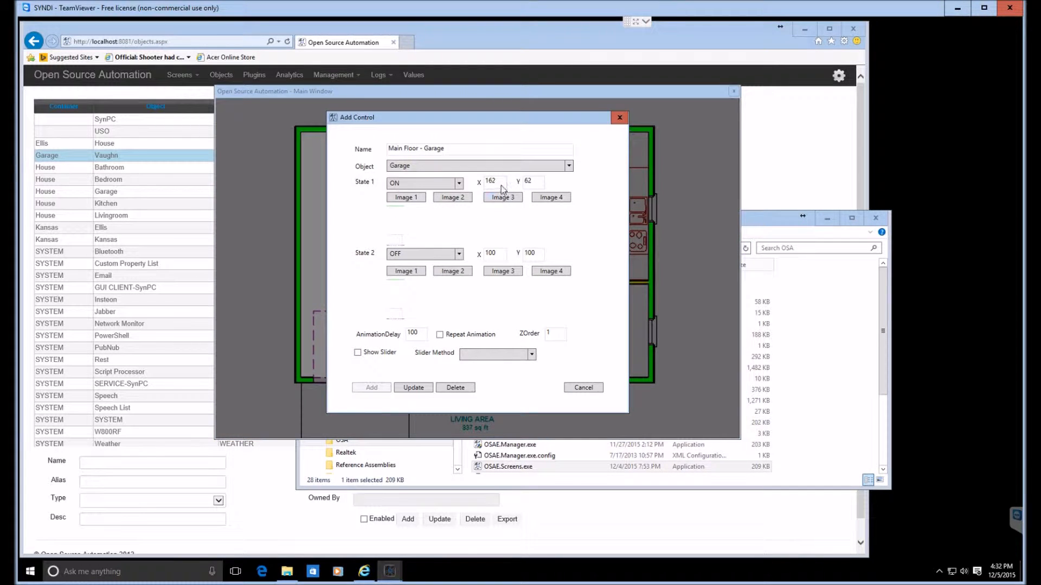
drag(499, 184, 460, 178)
key(ctrl+c)
drag(499, 255, 454, 257)
key(ctrl+v)
drag(537, 182, 486, 185)
key(ctrl+c)
click(533, 254)
drag(532, 254, 487, 250)
key(ctrl+v)
click(411, 388)
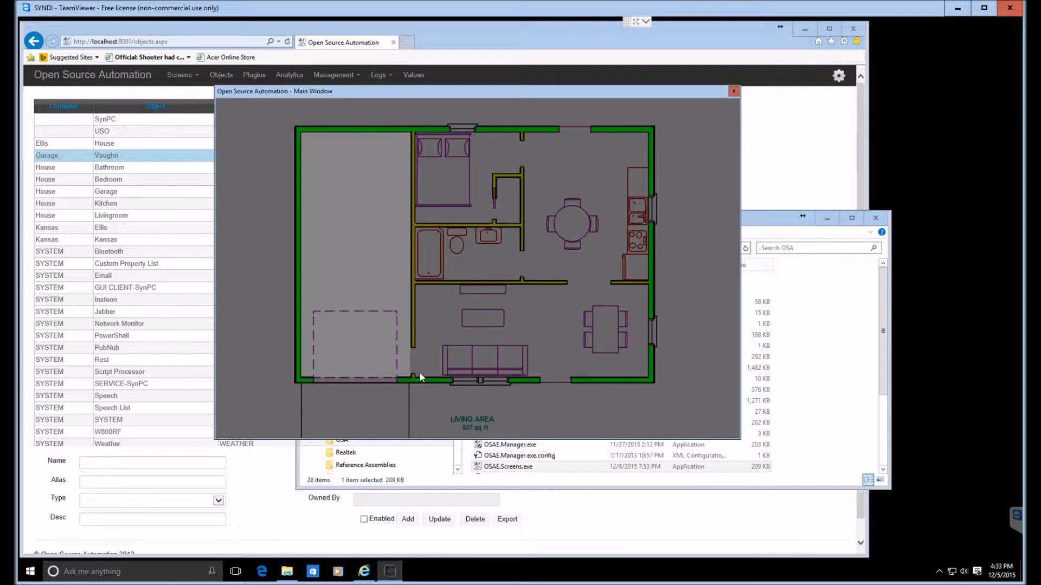
mouse_move(378, 180)
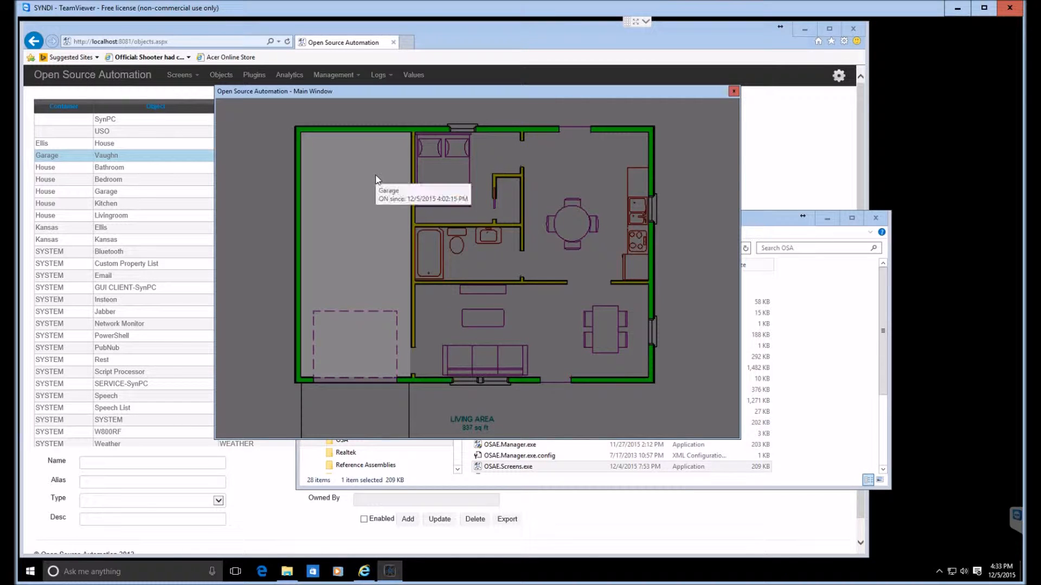
Step: Start a new property label on the Main Floor screen, linked to the Garage object's State property
right_click(499, 171)
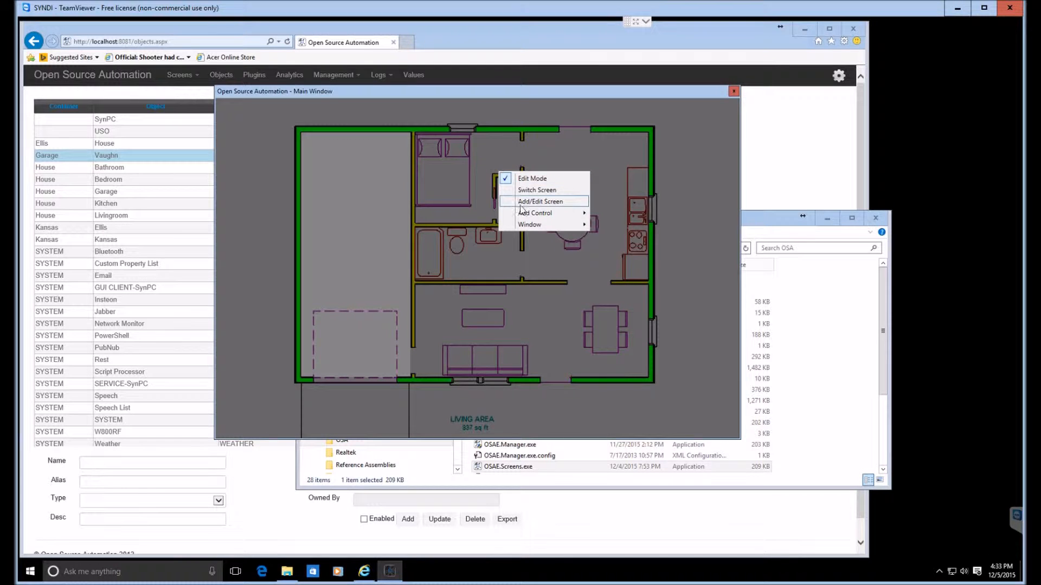
mouse_move(542, 213)
click(620, 224)
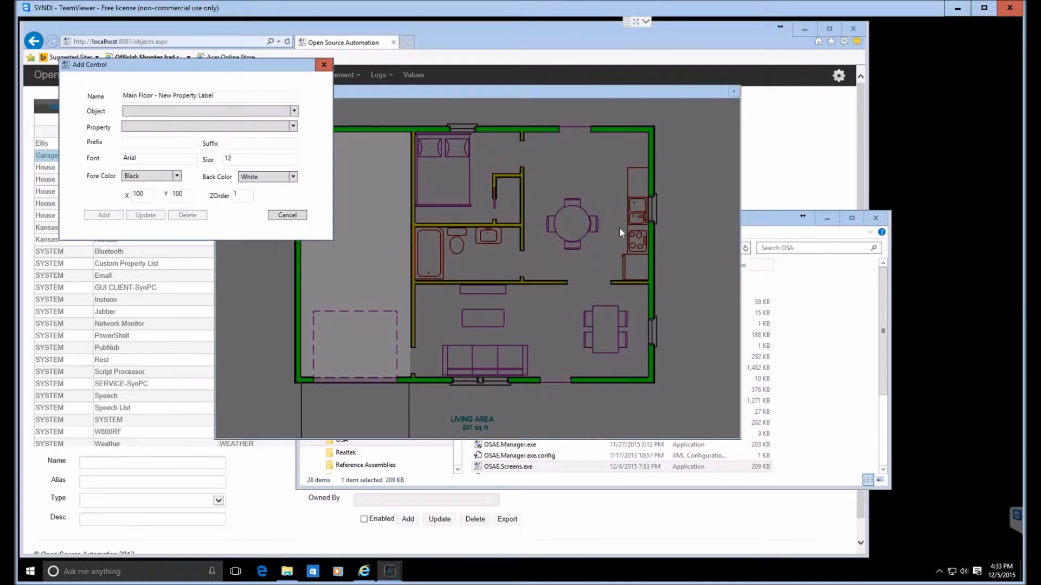
click(293, 111)
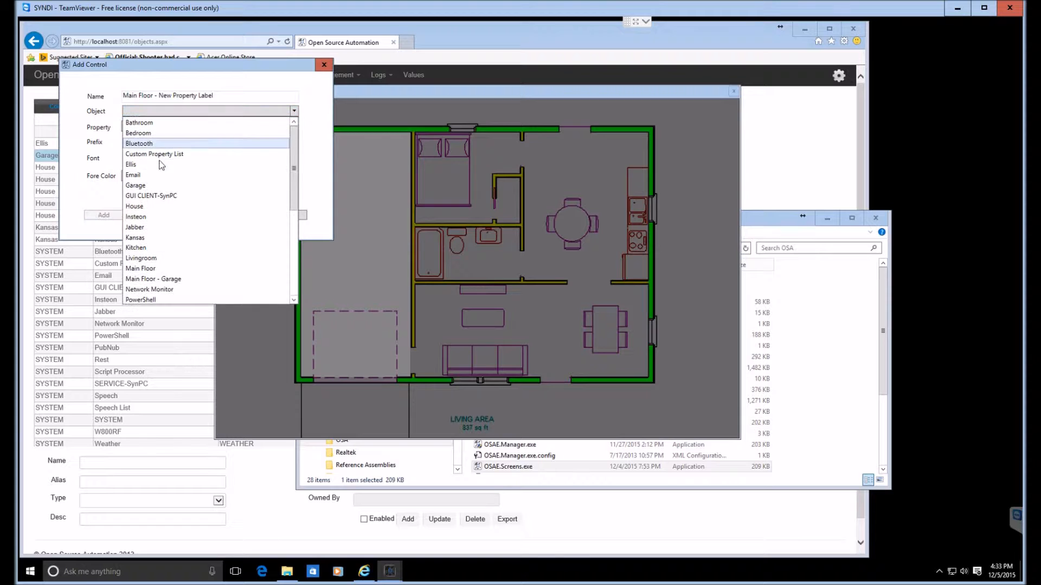
click(146, 186)
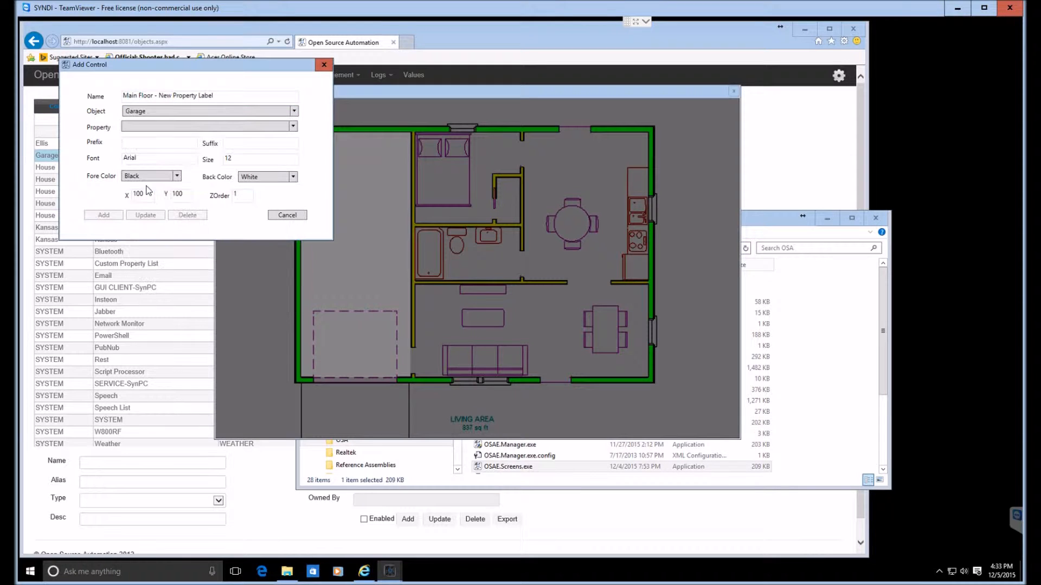
click(292, 126)
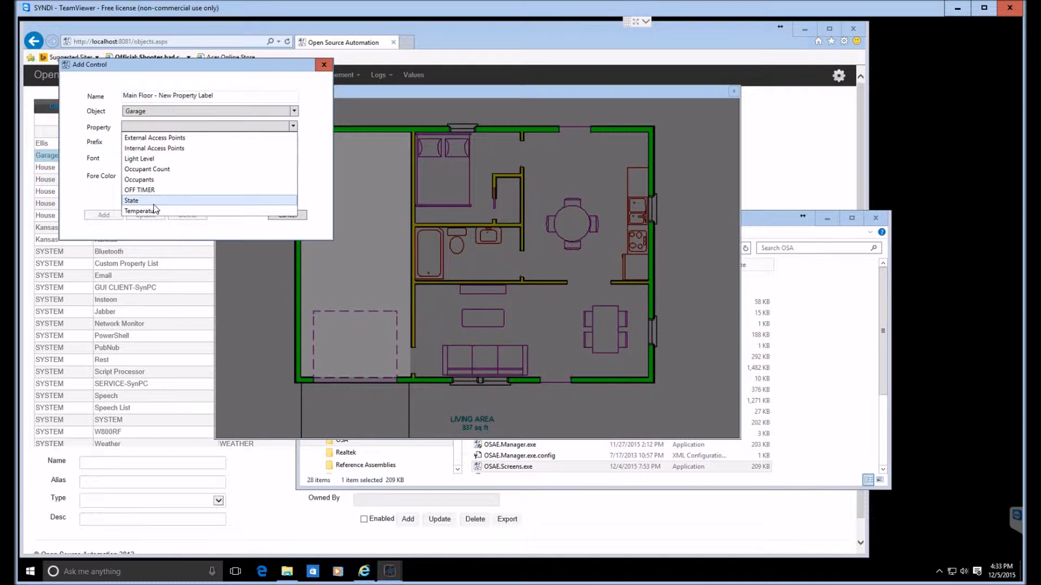
click(154, 203)
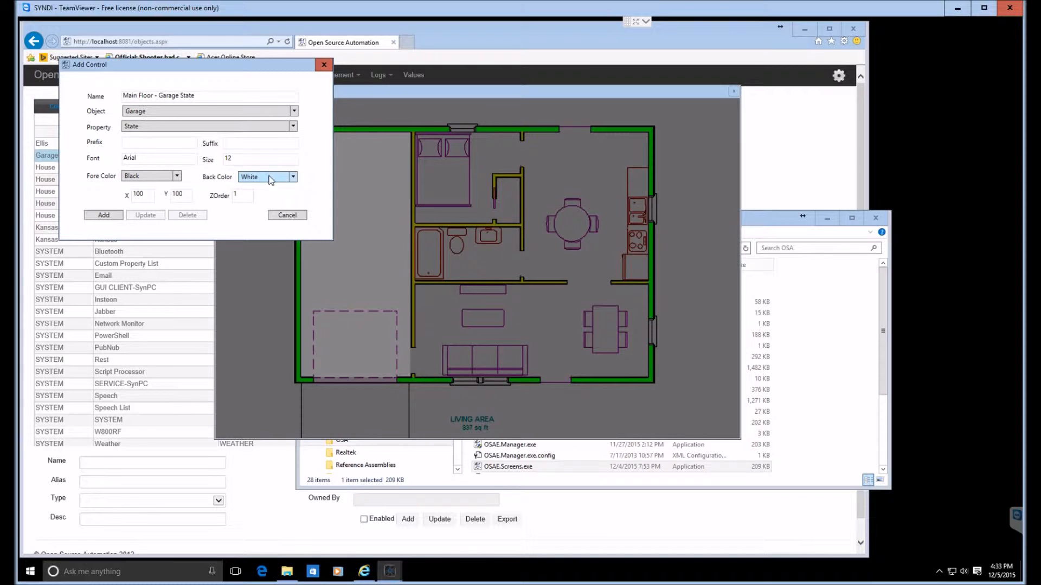
Step: Set the label's back color to Transparent, add it to the screen, and move it inside the garage room's upper edge
click(293, 177)
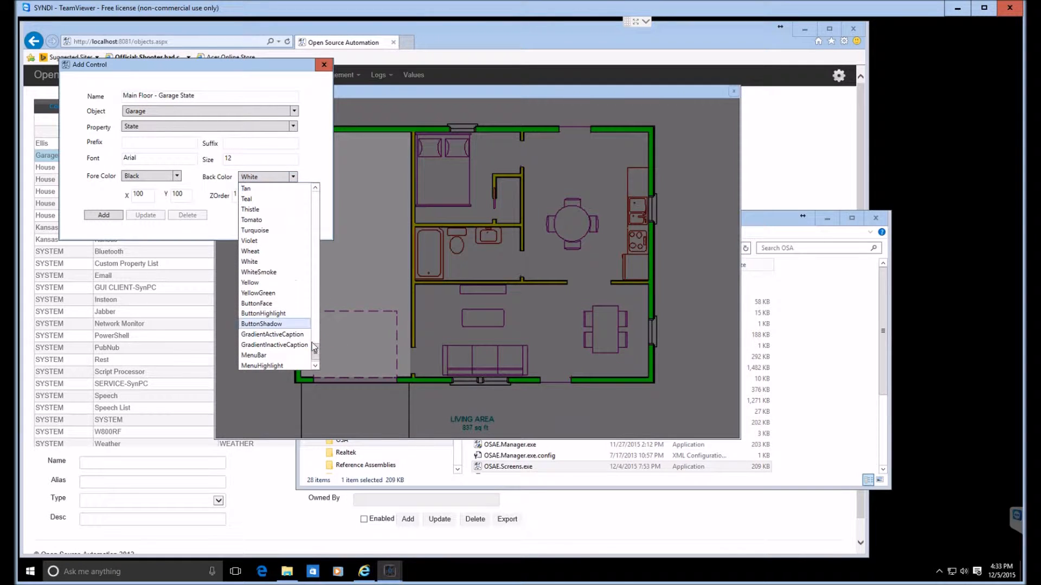
drag(314, 353, 335, 219)
click(267, 263)
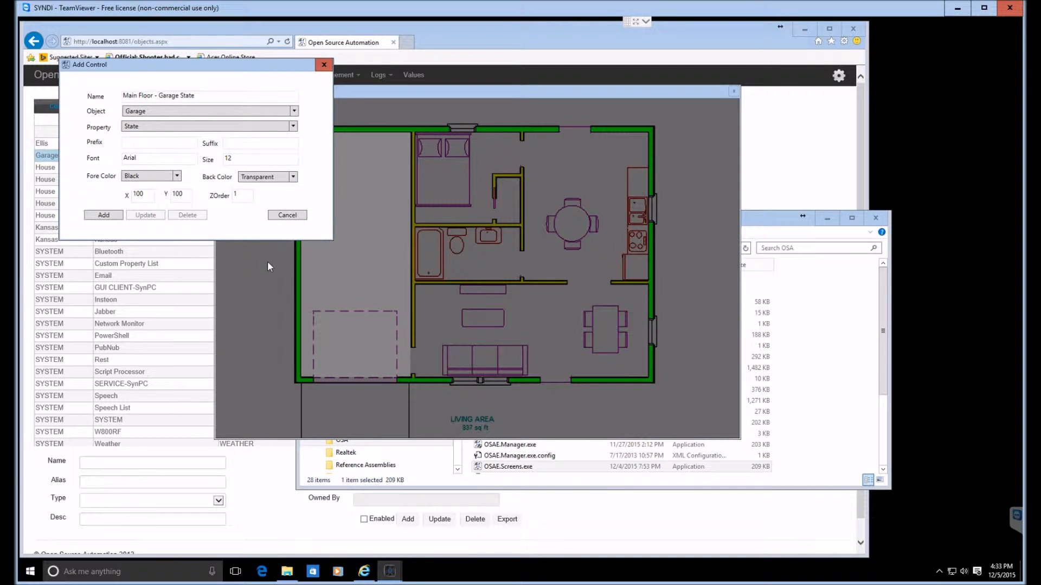
click(103, 216)
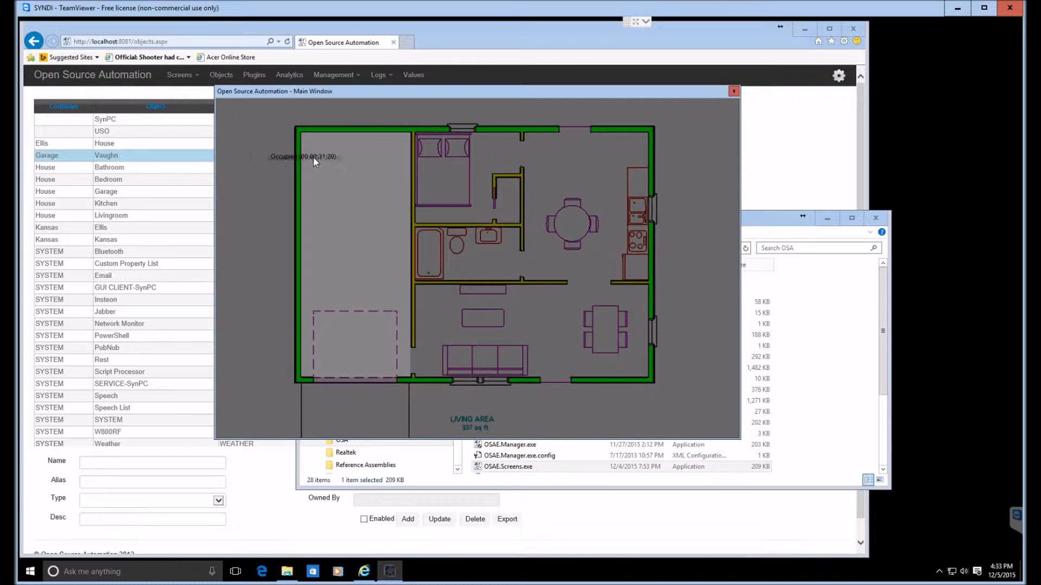
drag(337, 140, 336, 140)
Step: Start a new state image control for the PERSON object located in the garage, with State 1 set to ON
right_click(448, 305)
mouse_move(478, 345)
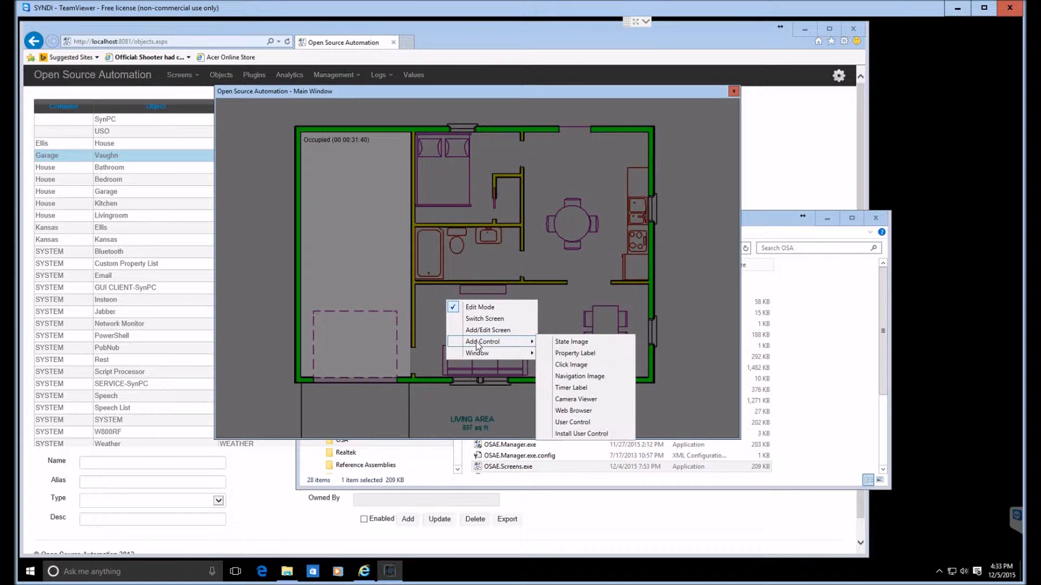
click(558, 342)
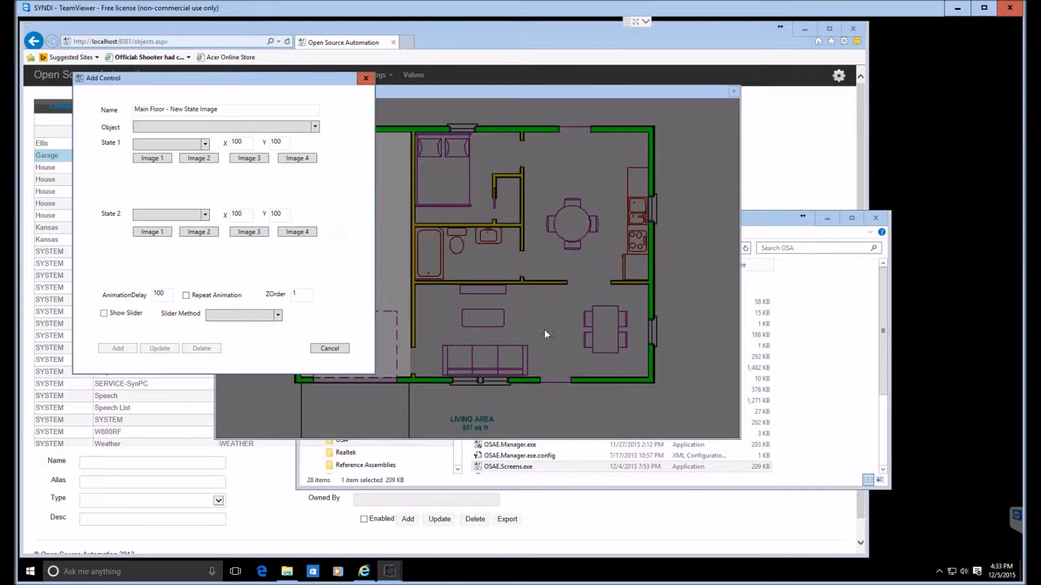
click(306, 125)
scroll(185, 287, down, 3)
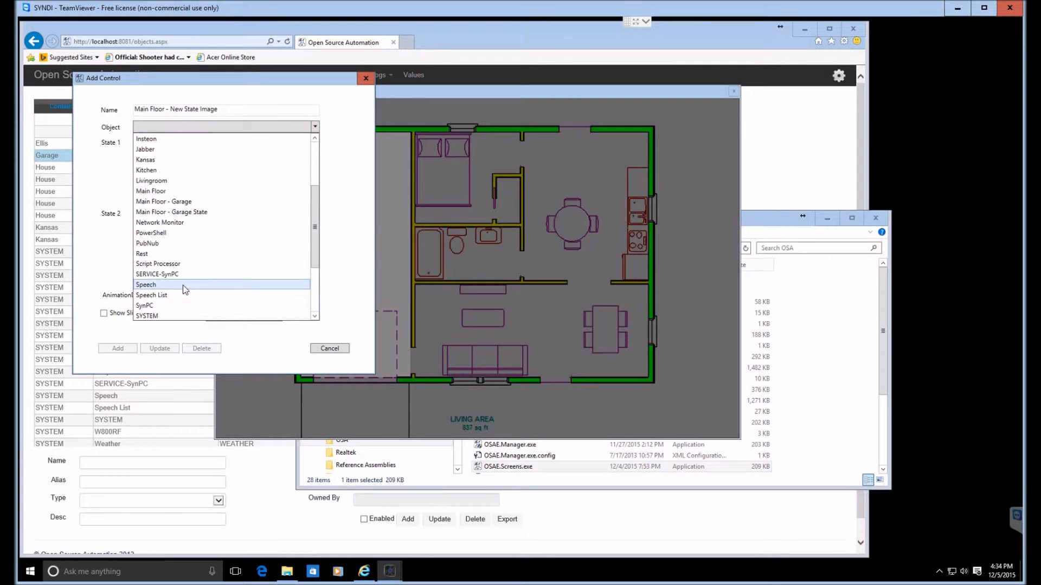
scroll(184, 289, down, 3)
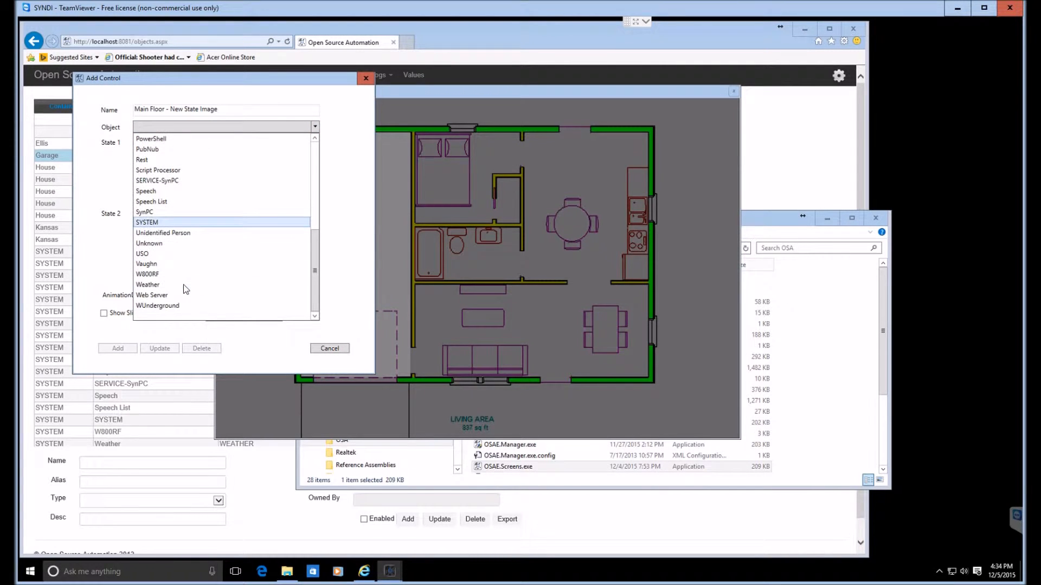
click(154, 265)
click(206, 144)
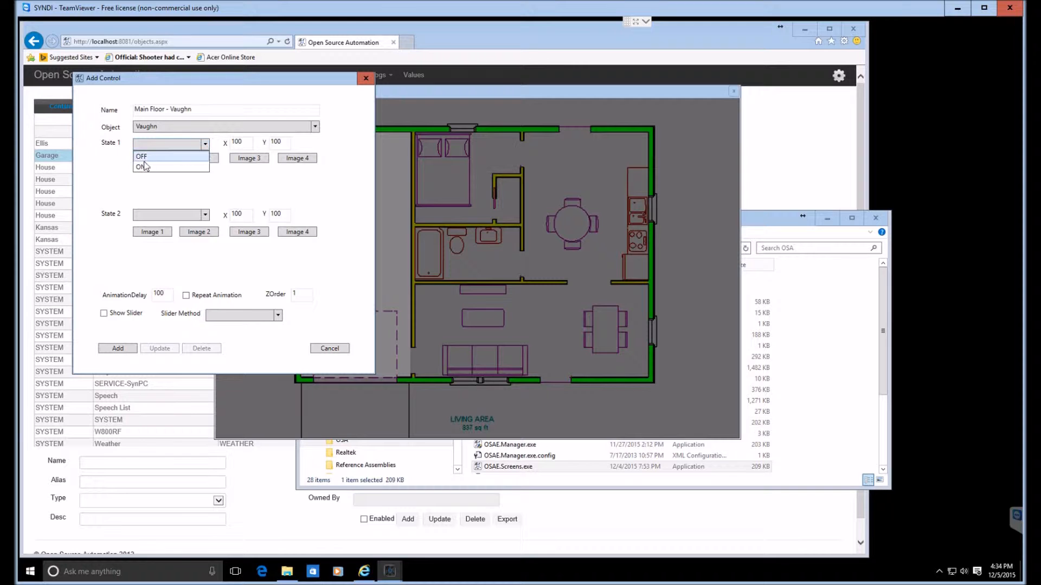
click(142, 167)
Step: Import the person's portrait PNG from OSA Images into the image library and assign it as State 1's first image
click(152, 158)
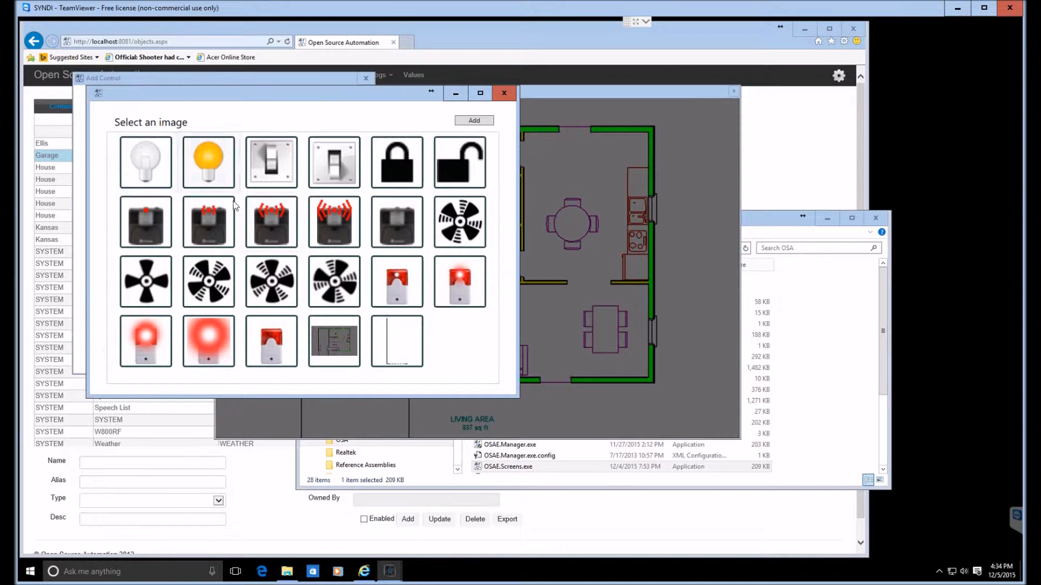
click(475, 120)
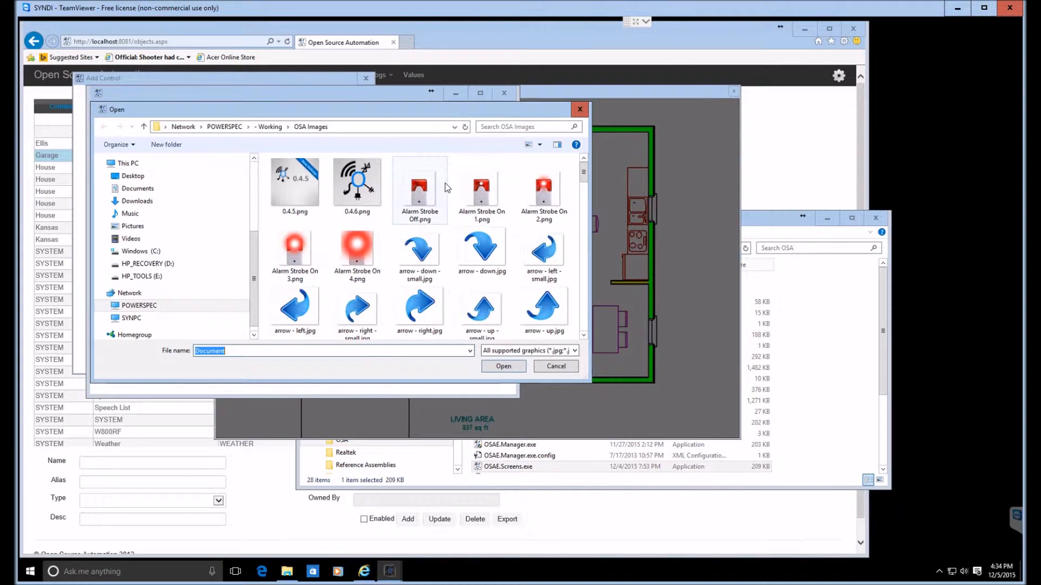
drag(583, 177, 593, 317)
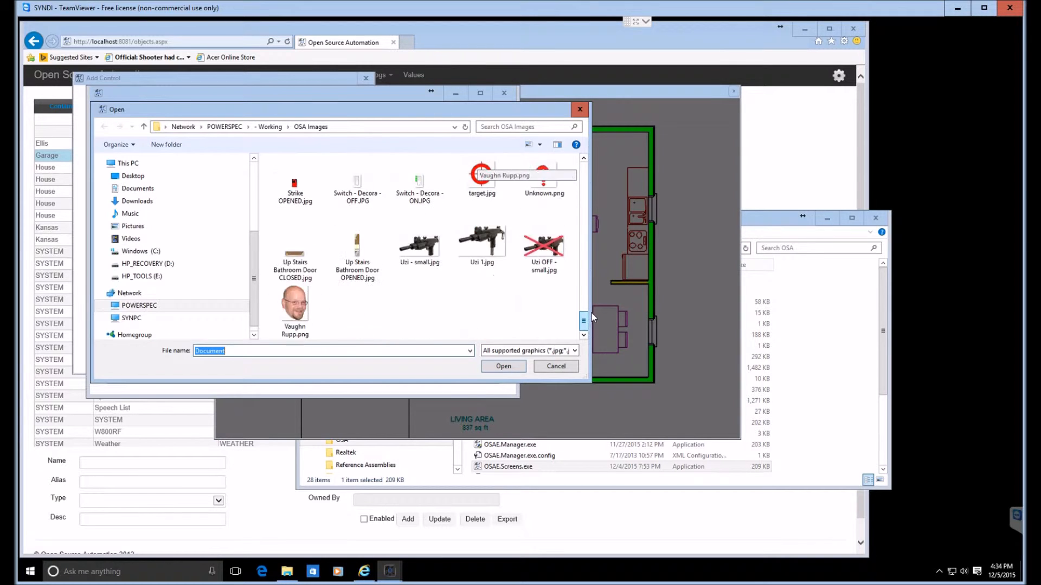
click(291, 305)
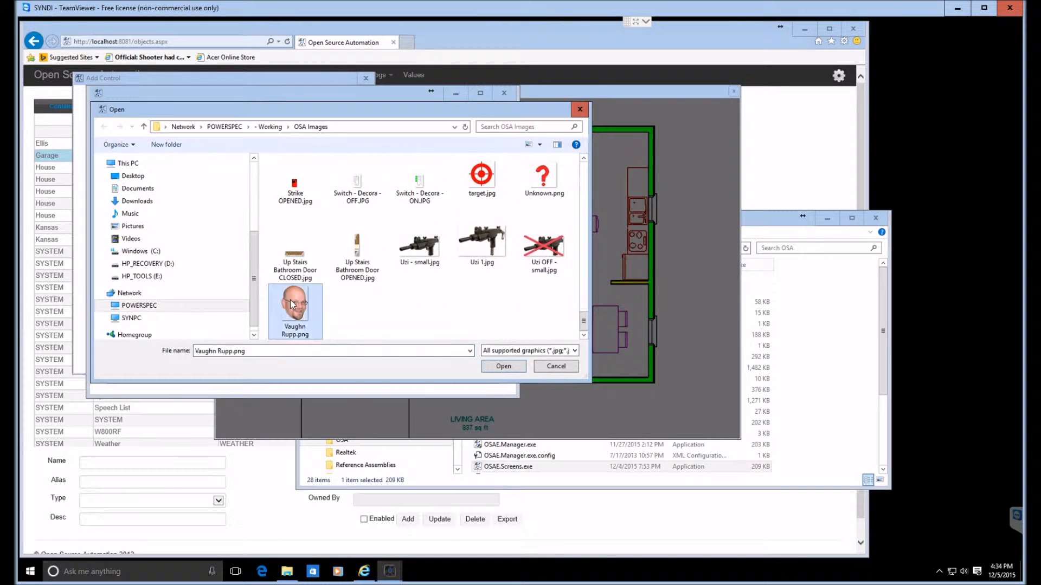
double_click(291, 302)
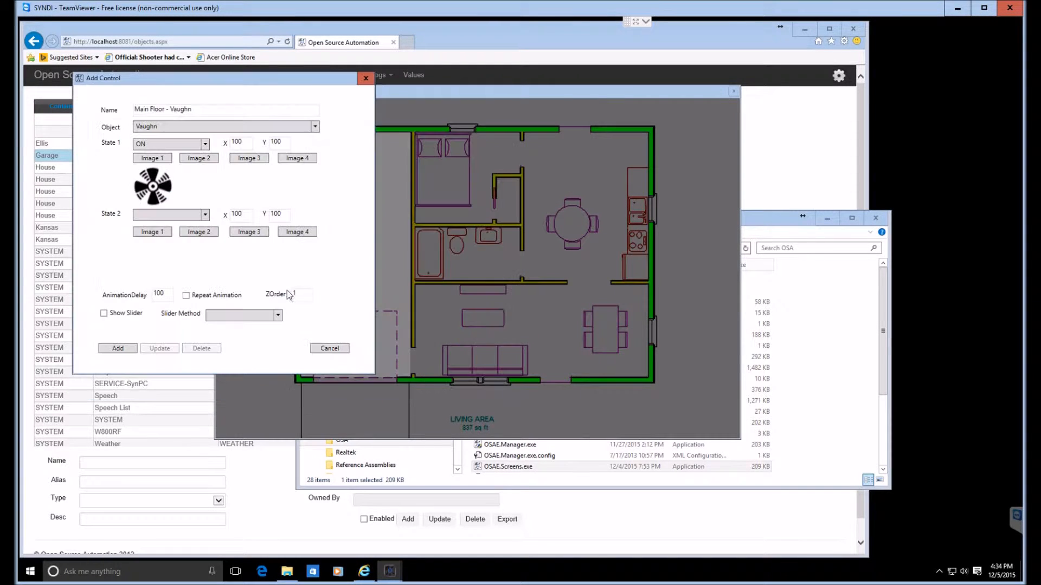
click(153, 158)
click(464, 348)
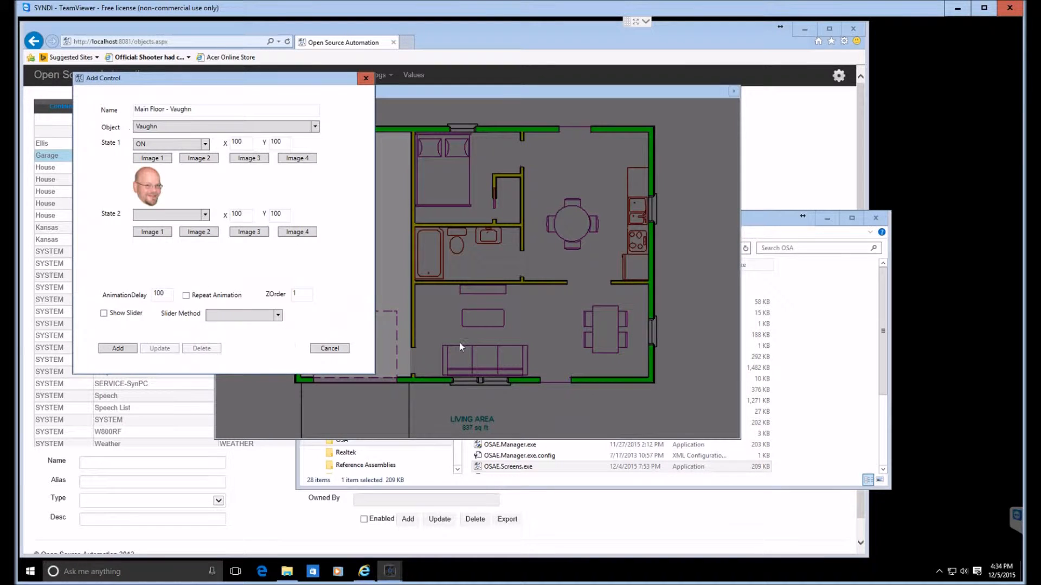
Step: Set State 2 to OFF with the same portrait as its first image, and add the person control to the screen
click(205, 214)
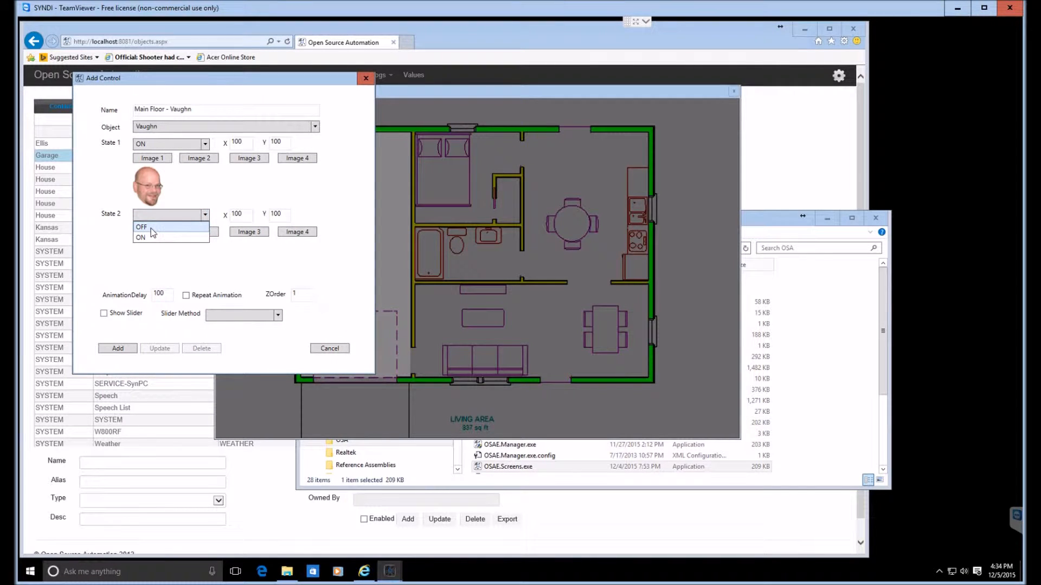
click(151, 228)
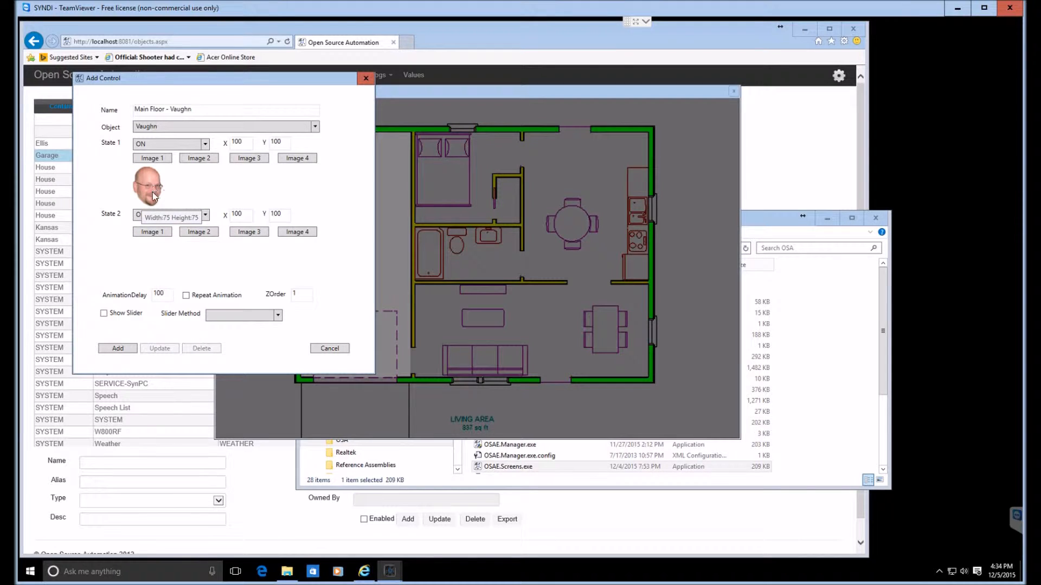
click(150, 232)
click(492, 362)
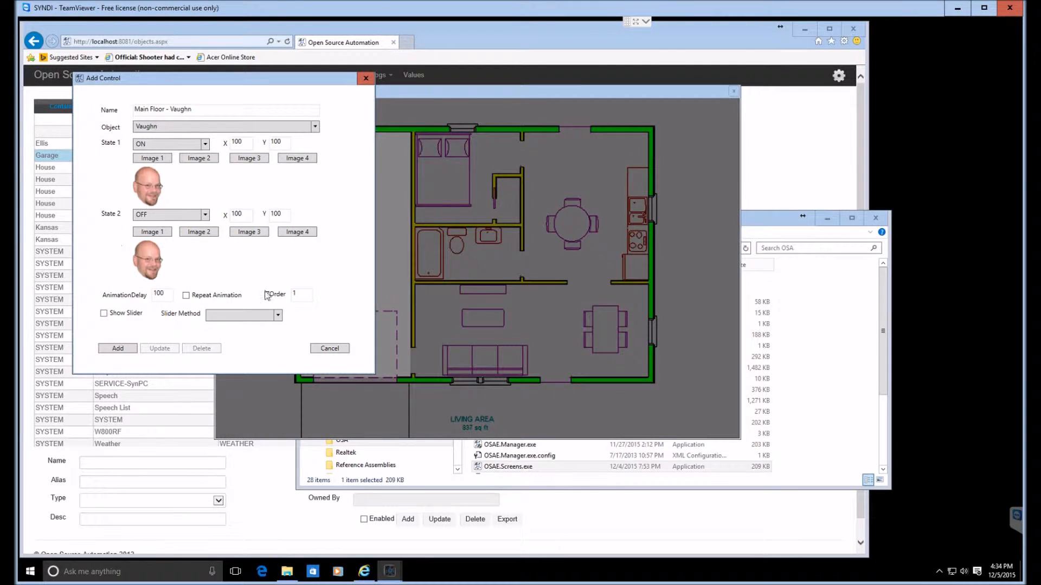
click(117, 348)
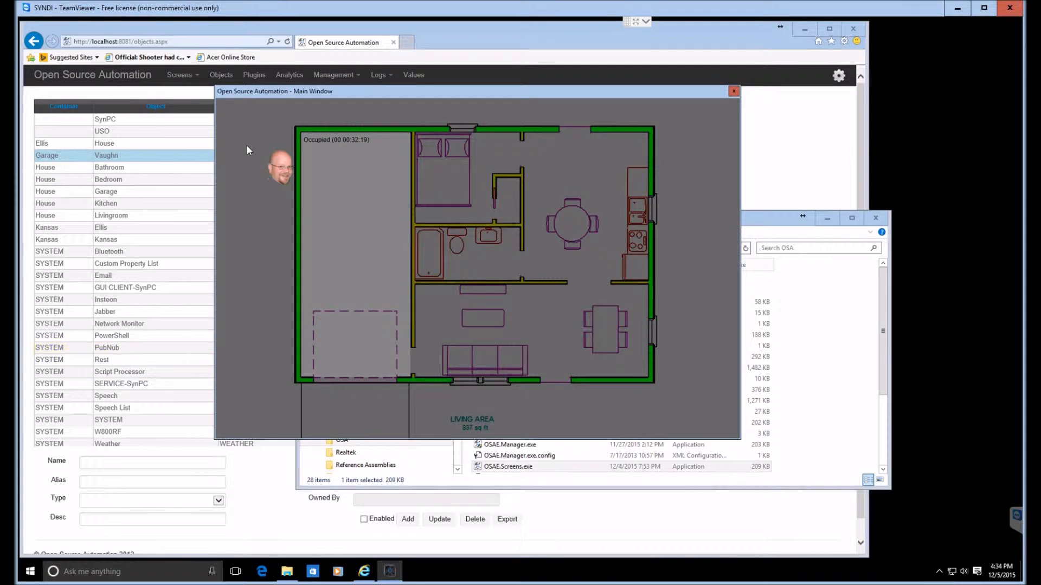
Step: Switch to the web Objects page and, starting from the Garage entry, define an object named Garage Light of type INSTEON DIMMER
mouse_move(347, 218)
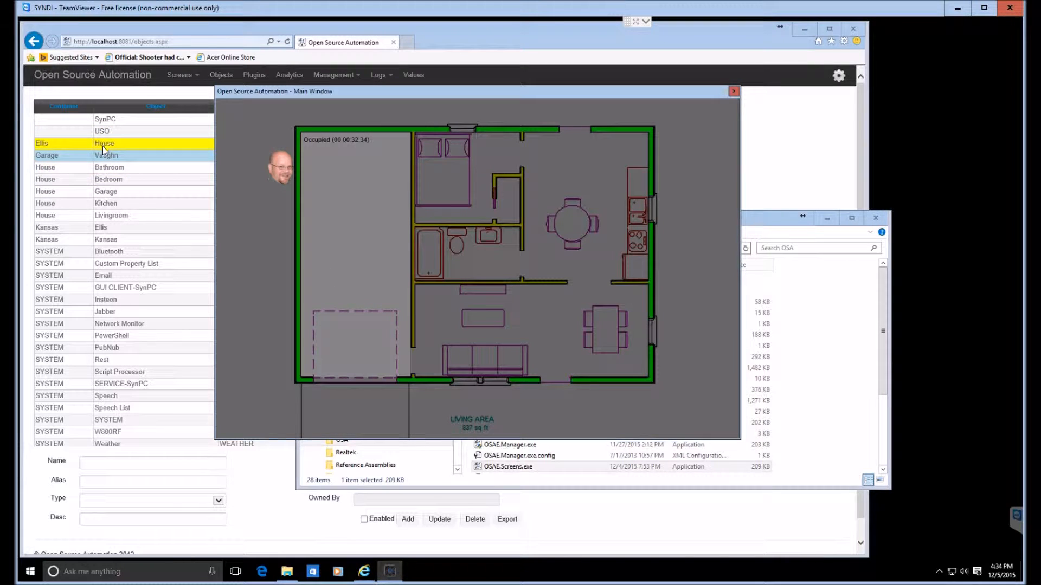
click(125, 155)
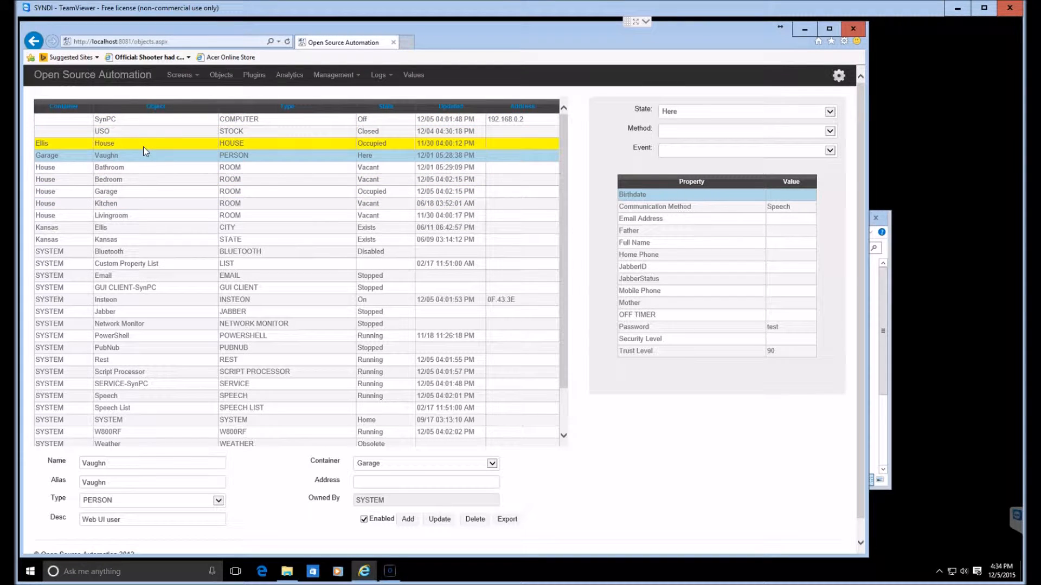
click(140, 132)
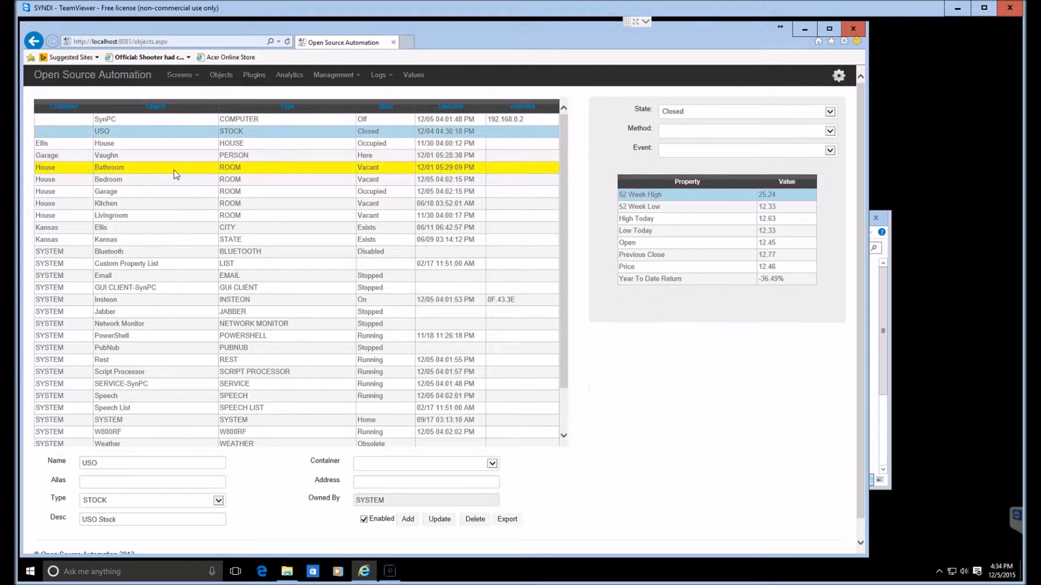
click(114, 195)
click(116, 465)
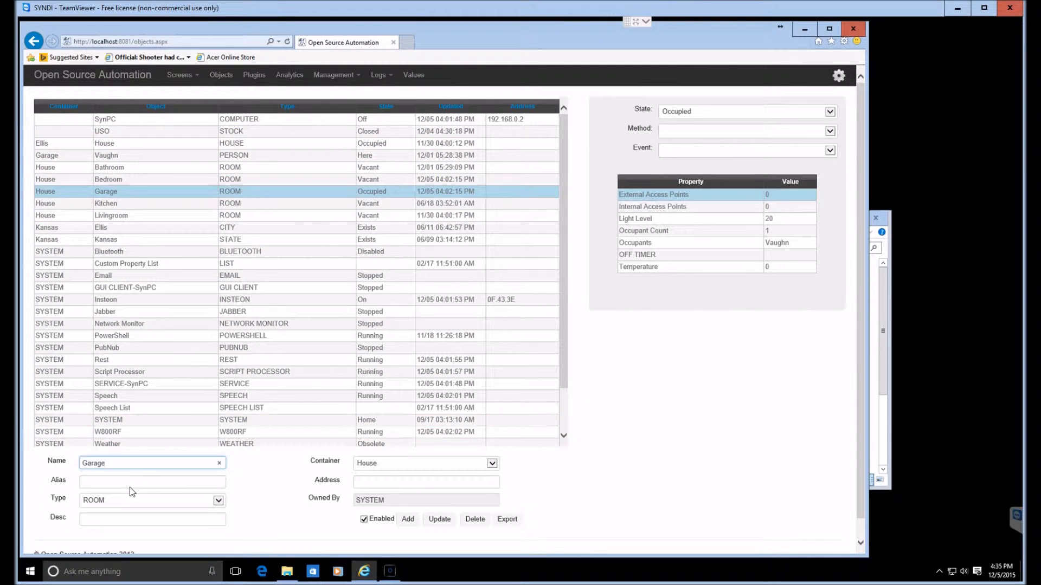
text(Light)
click(219, 501)
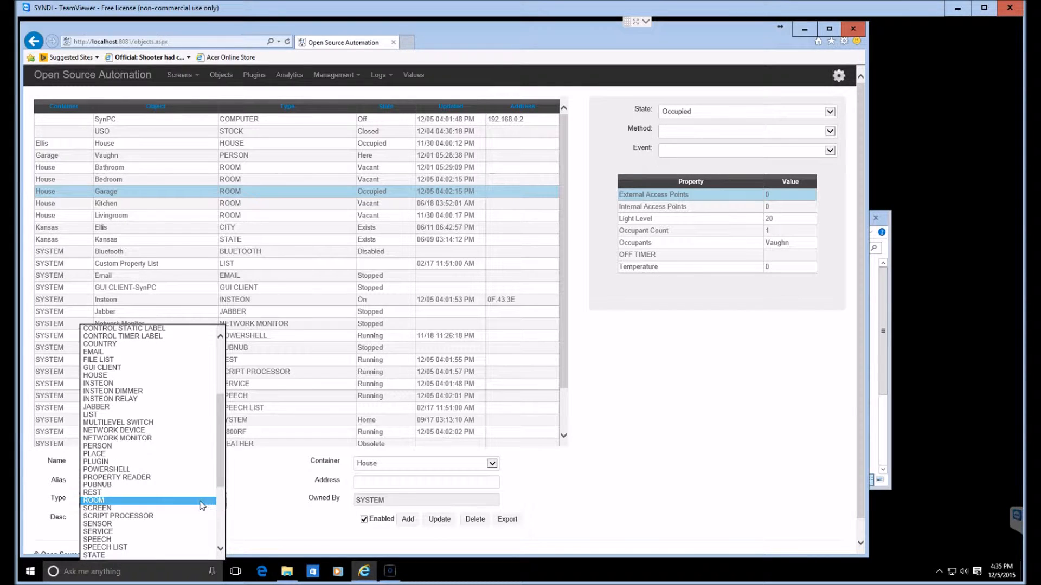
click(126, 393)
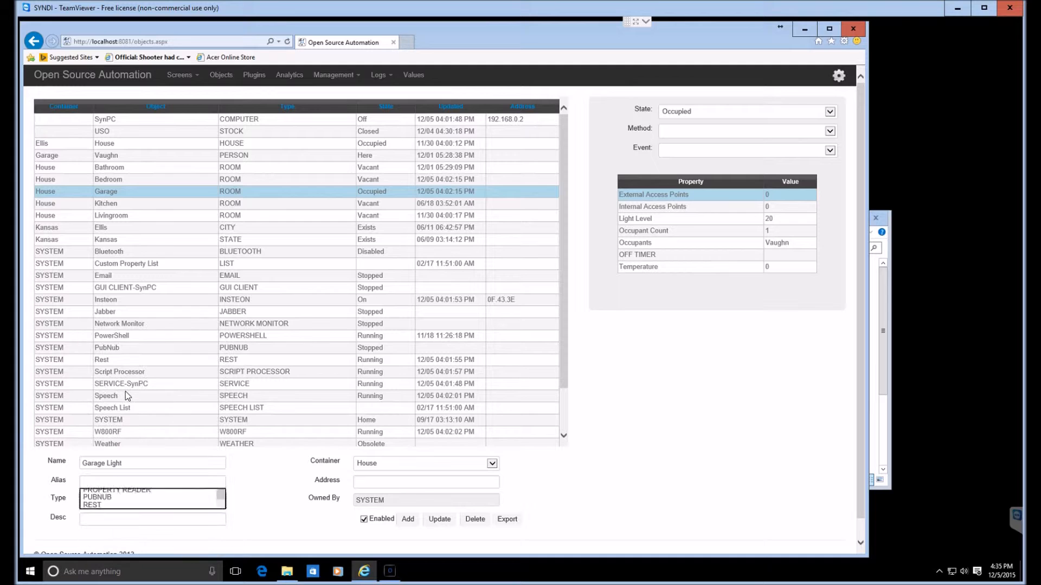
Step: Give the Garage Light the address 00.5B.3A and the container Garage, and add it as a new object
click(372, 482)
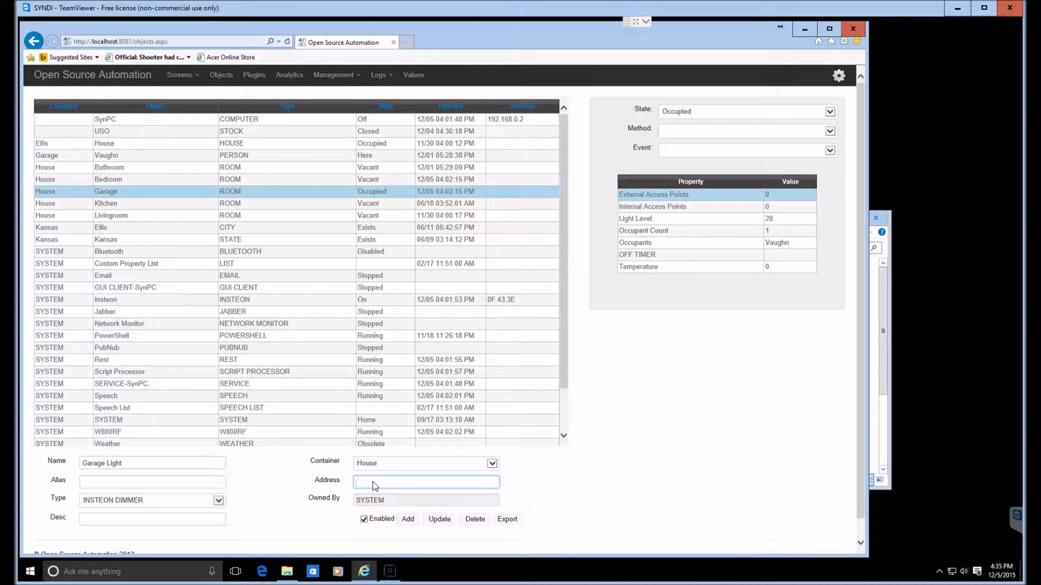
text(00.5B.3A)
click(492, 465)
click(385, 453)
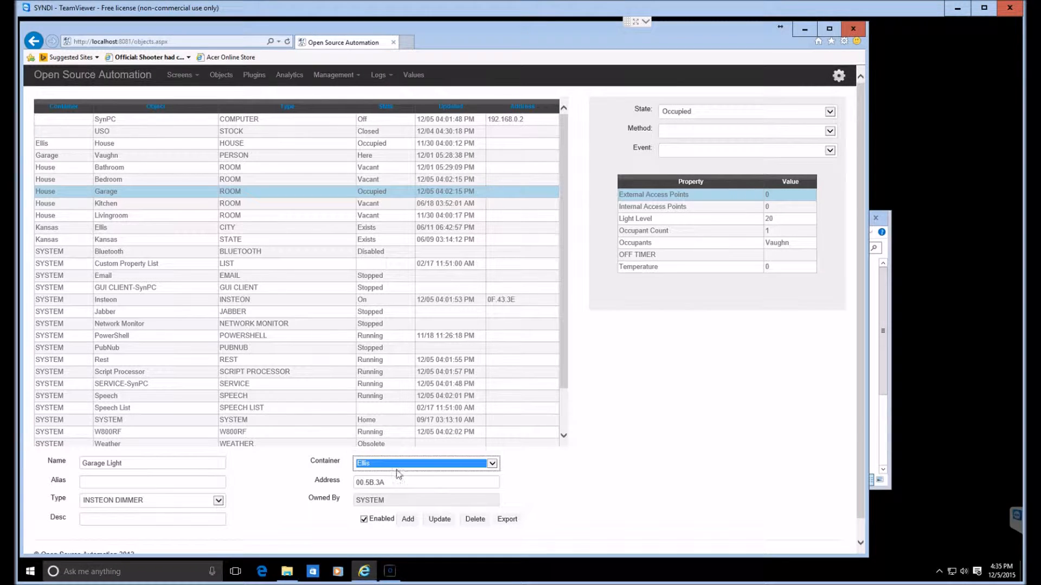
click(494, 463)
click(378, 472)
click(408, 521)
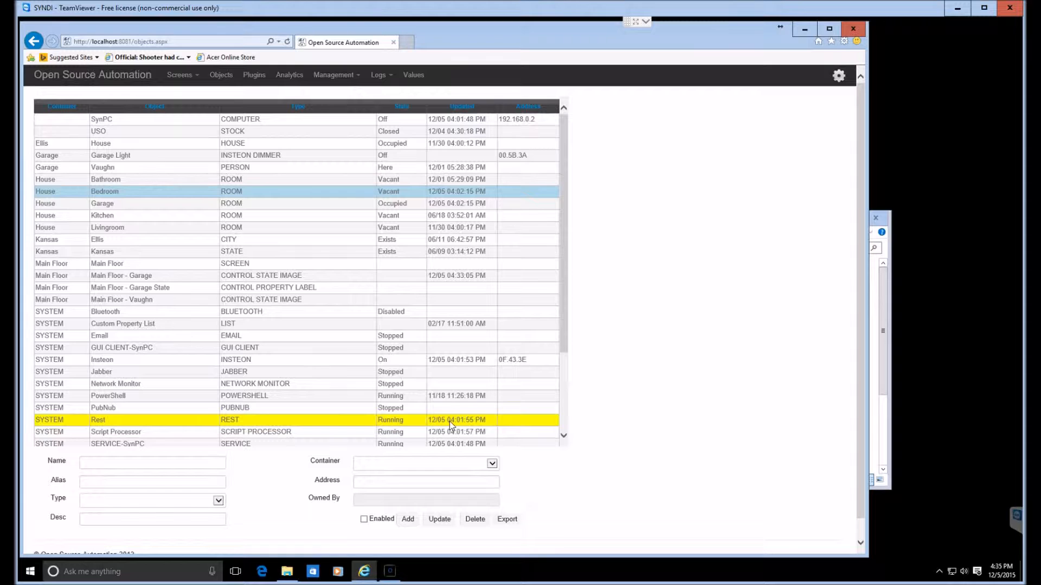
Step: Execute the Garage Light's On method followed by its Off method, and reload the objects list
click(460, 155)
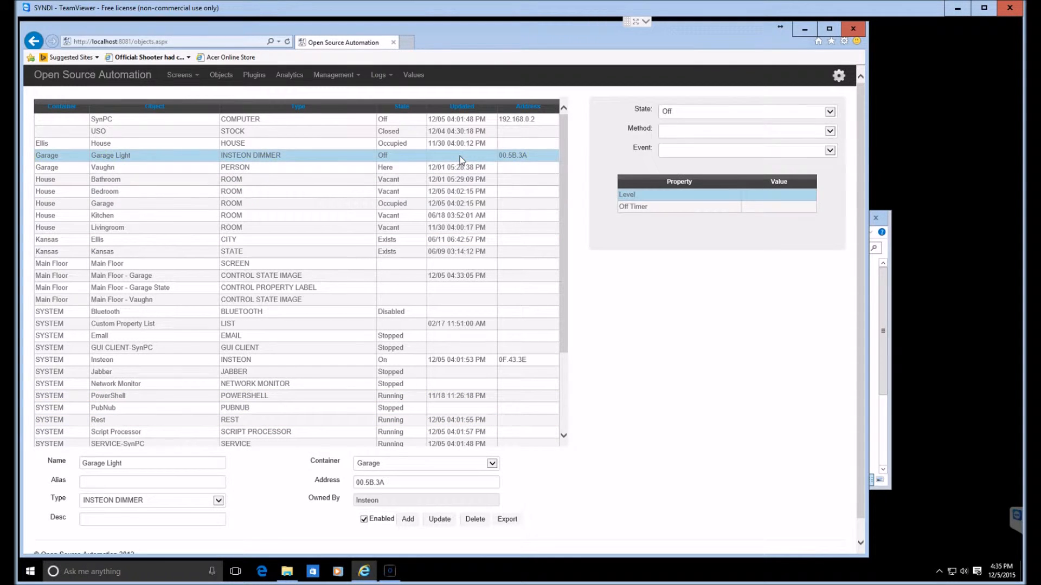
click(820, 137)
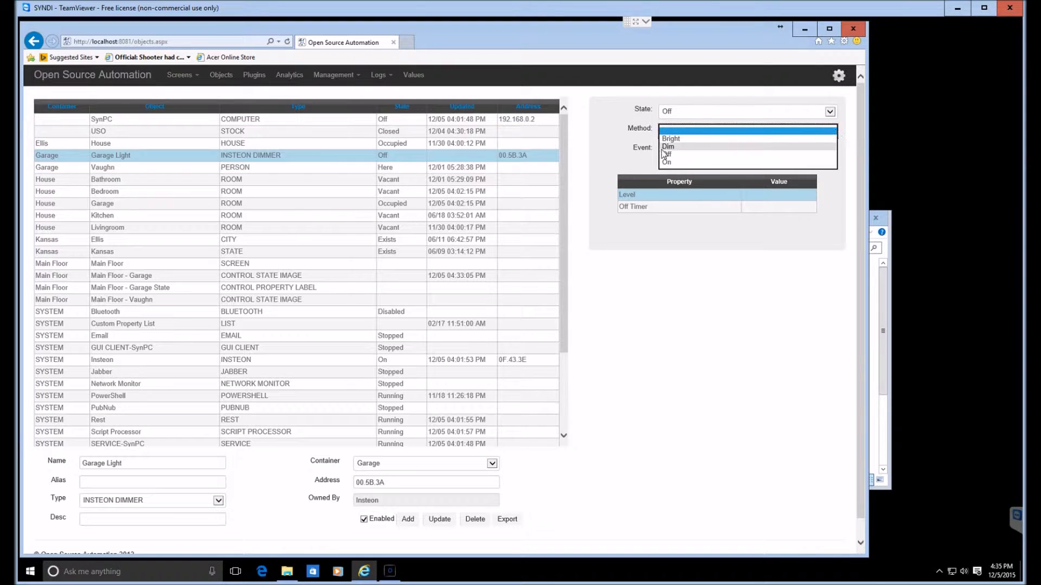
click(671, 165)
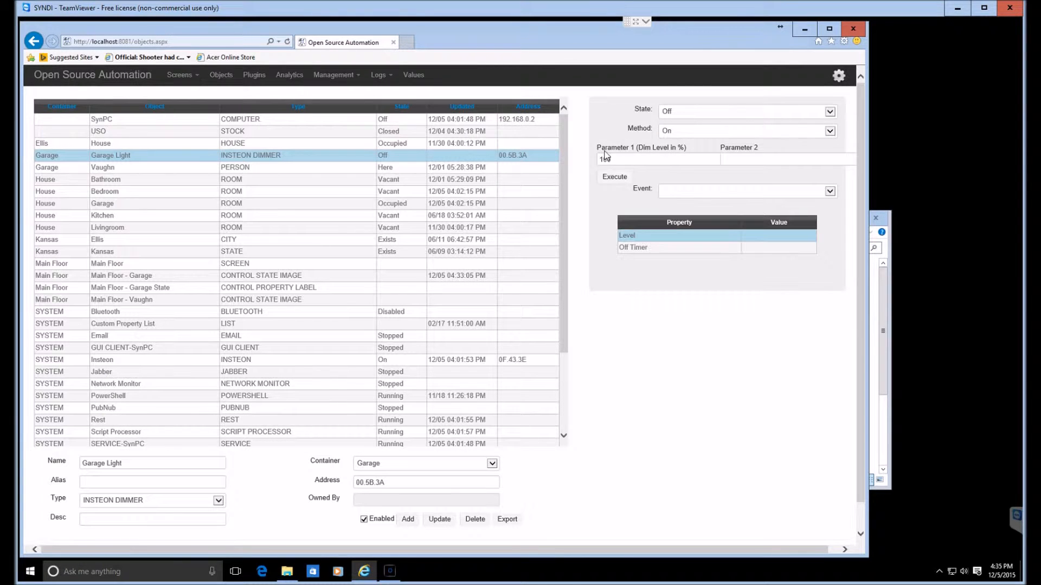
click(615, 180)
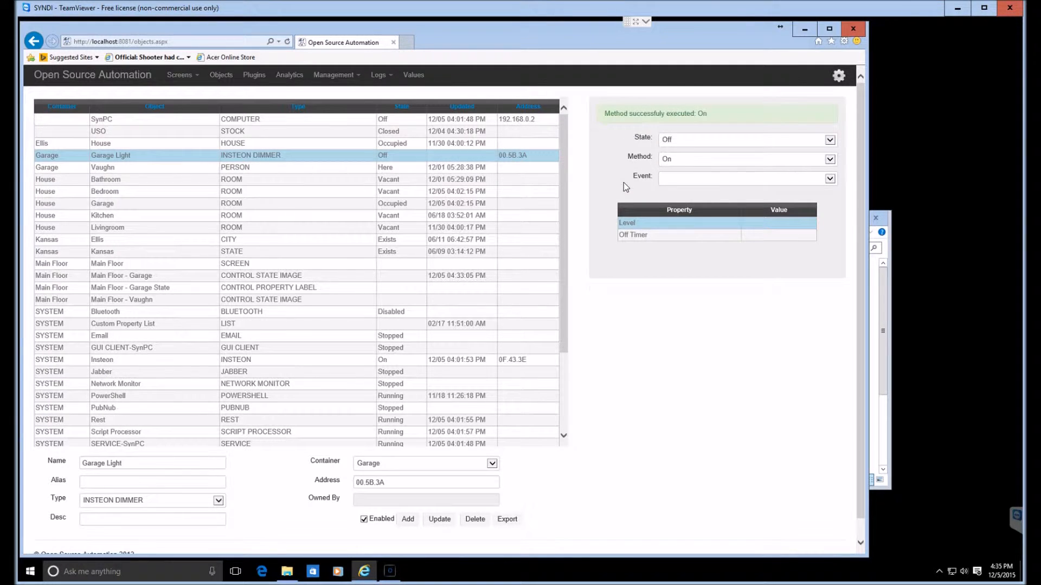
click(678, 159)
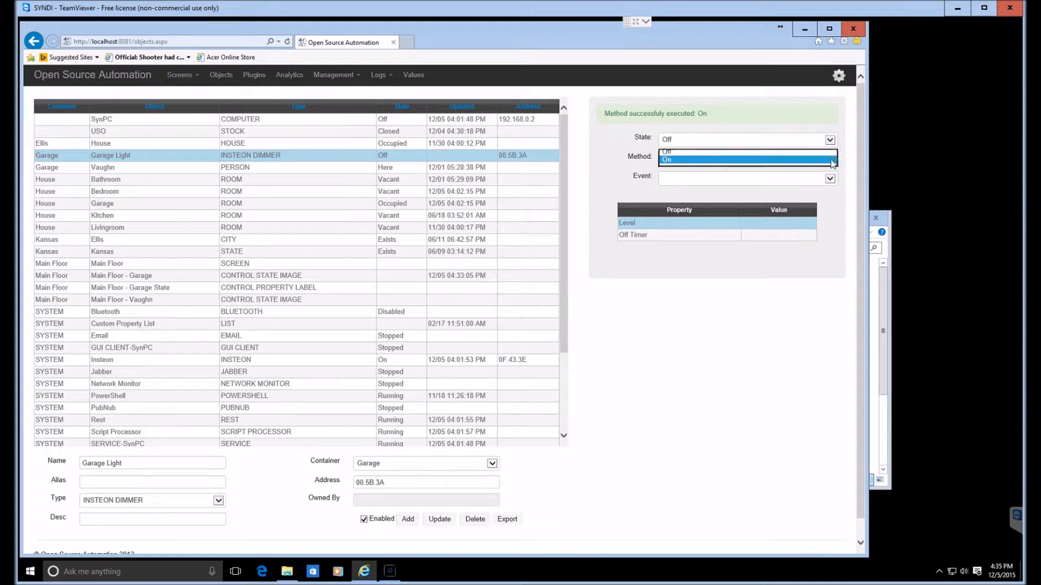
click(679, 153)
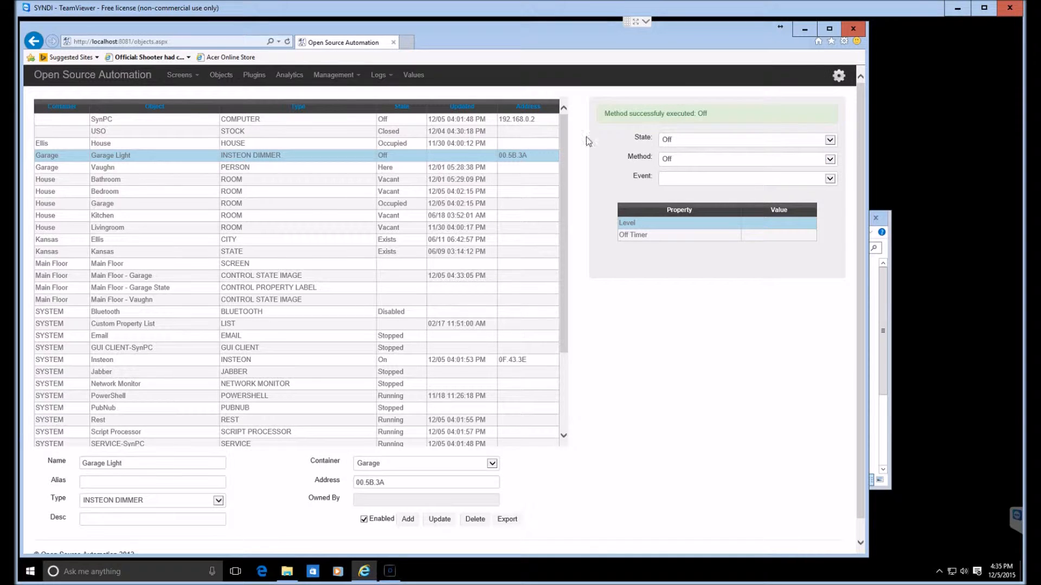
click(221, 75)
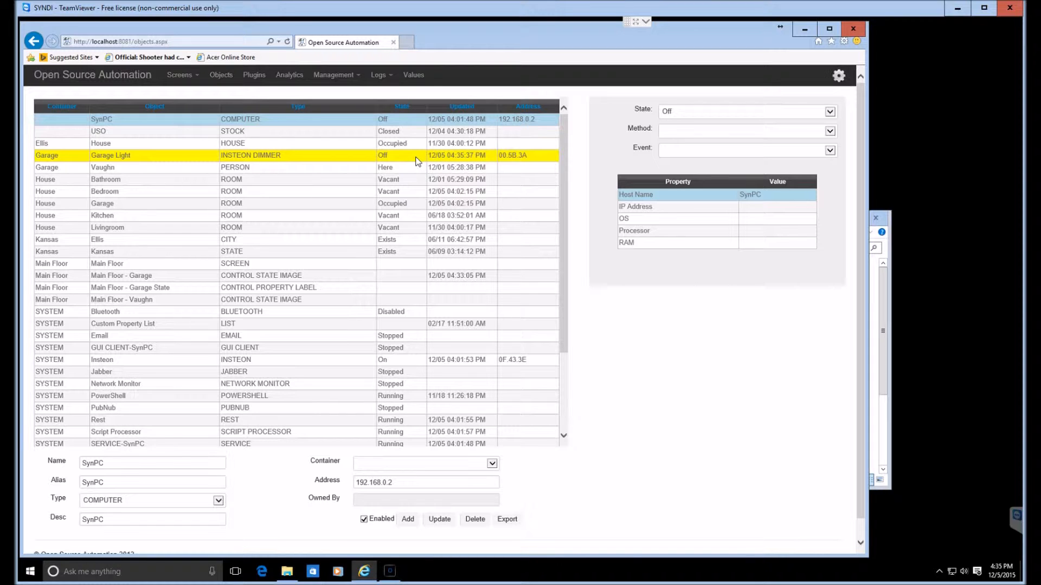
Step: Starting from the Garage Light entry, define an object named Garage Motion of type SENSOR
click(119, 156)
click(136, 467)
key(BackSpace)
key(BackSpace)
key(BackSpace)
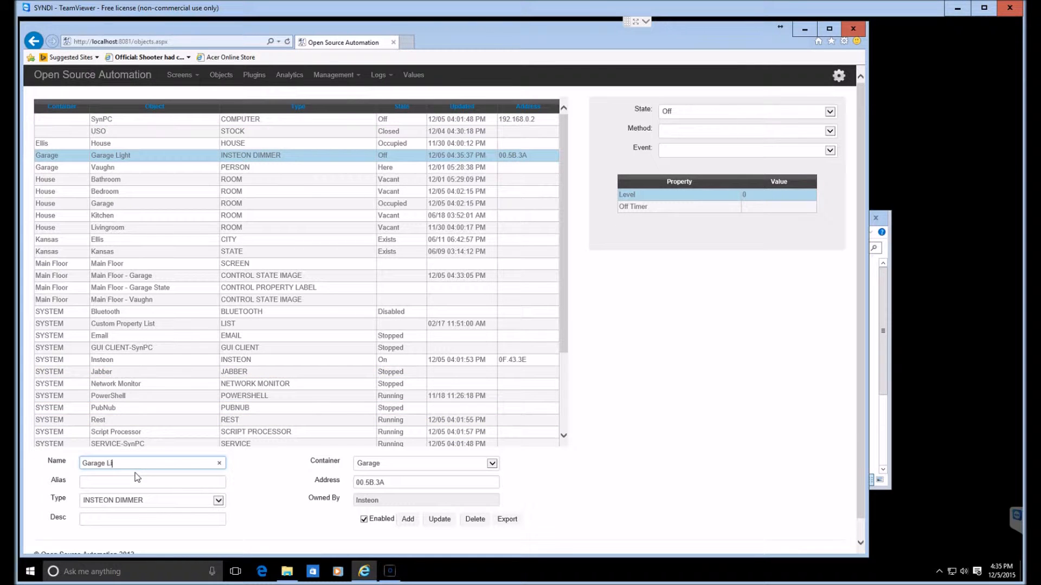
text(Motion)
click(196, 501)
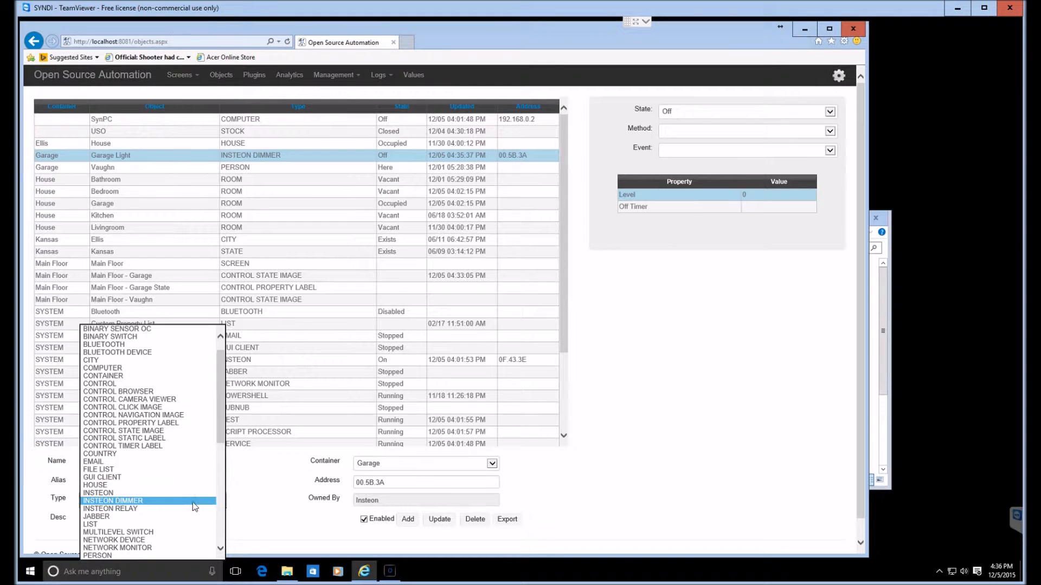
scroll(187, 507, down, 6)
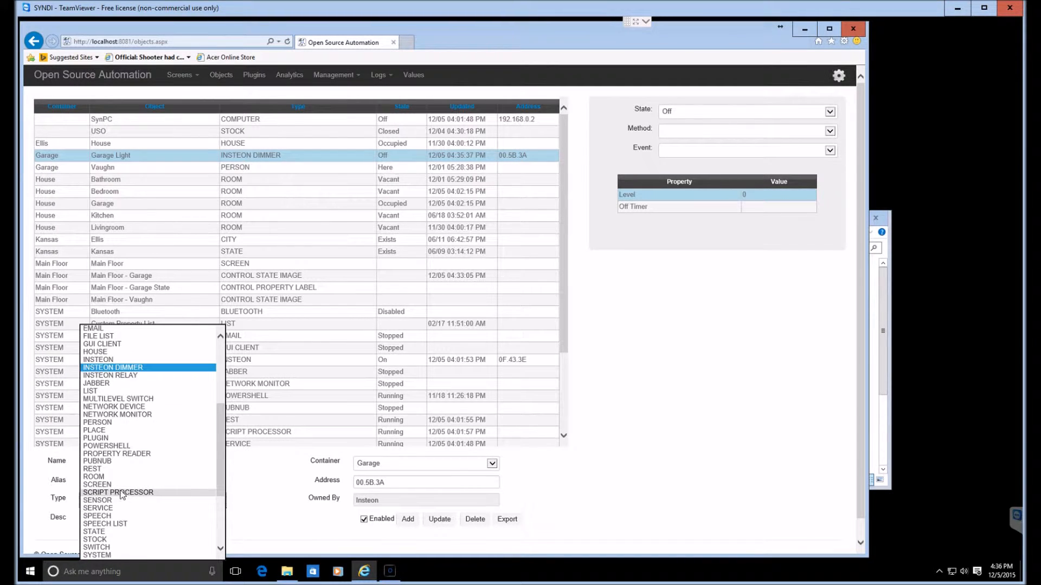
click(111, 502)
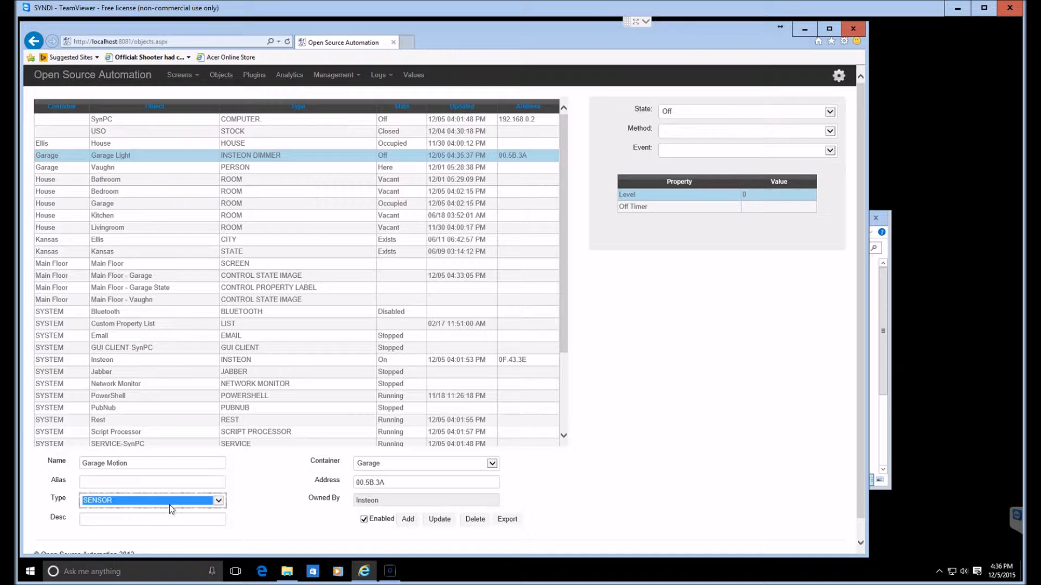
Step: Give Garage Motion the address J1, add it as a new object and select it in the list
click(385, 482)
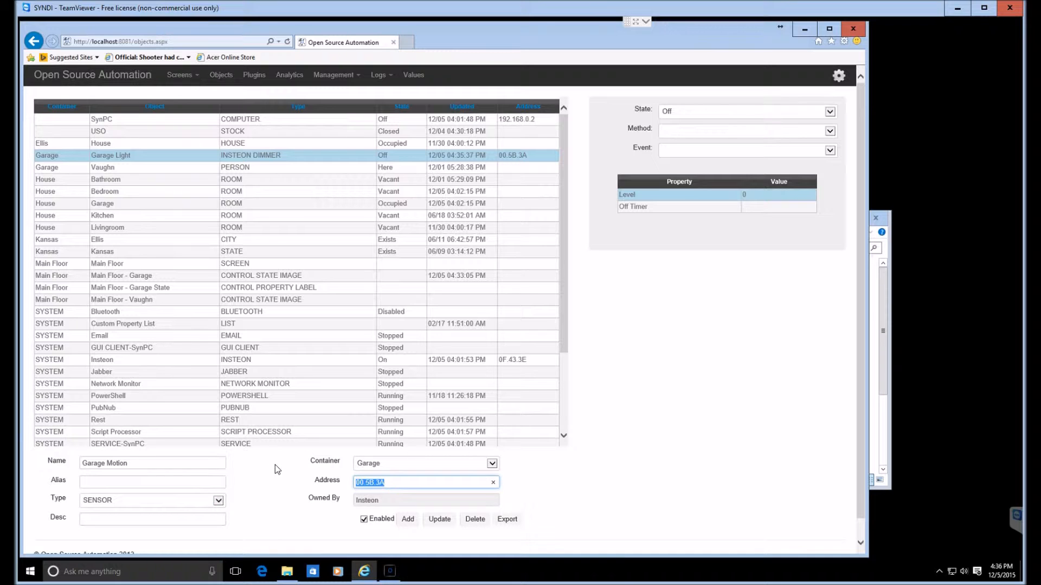
text(J1)
click(408, 520)
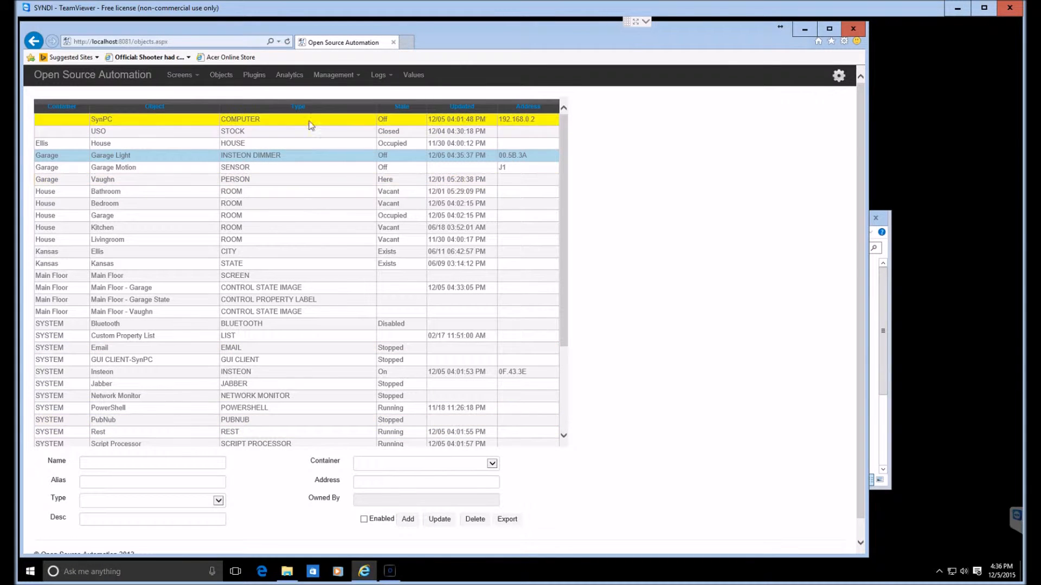
click(133, 170)
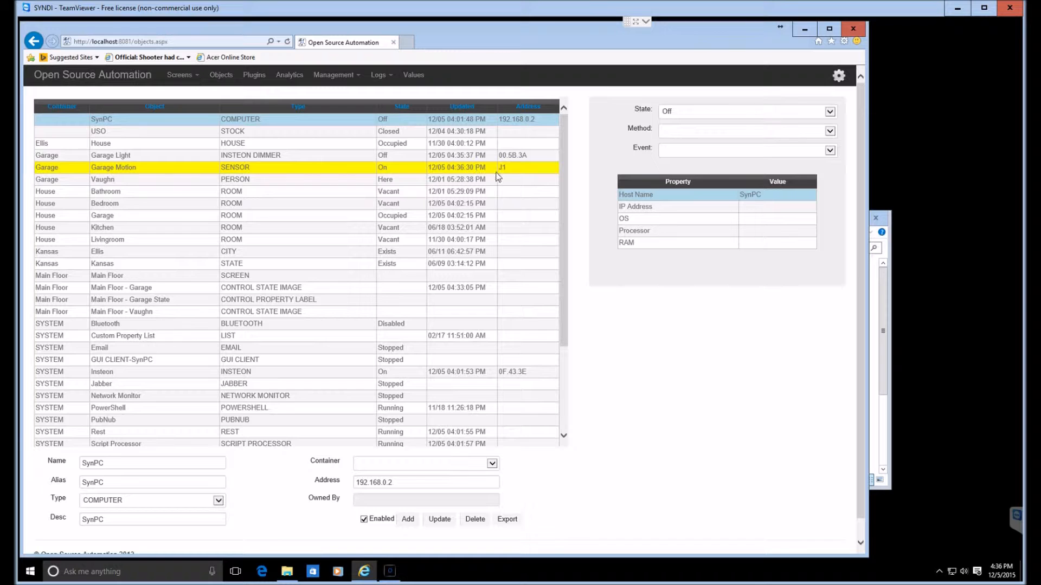
Step: Switch to the Open Source Automation main window and start a new state image control for the Garage Motion object
click(390, 571)
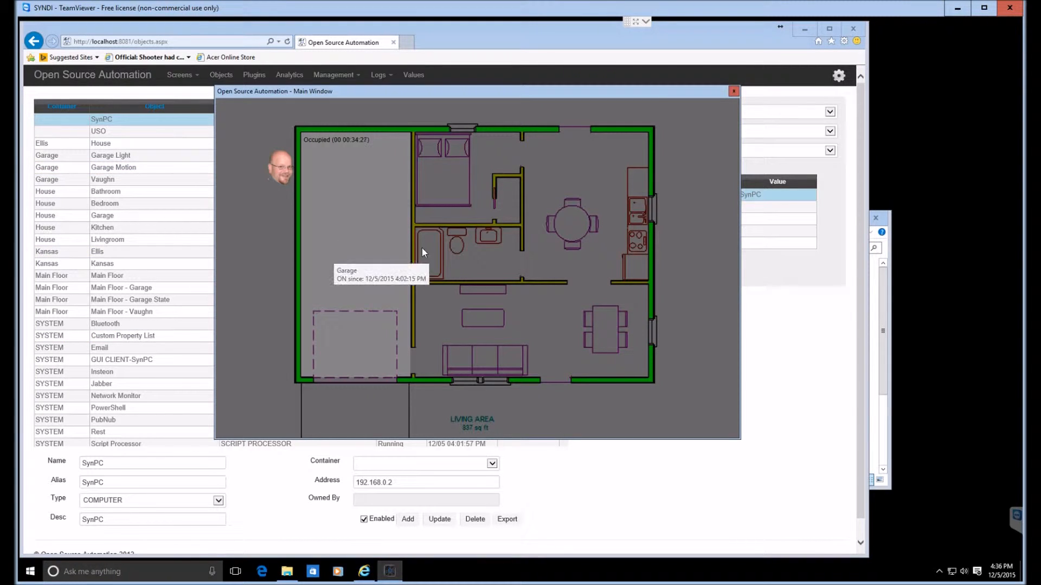
right_click(477, 256)
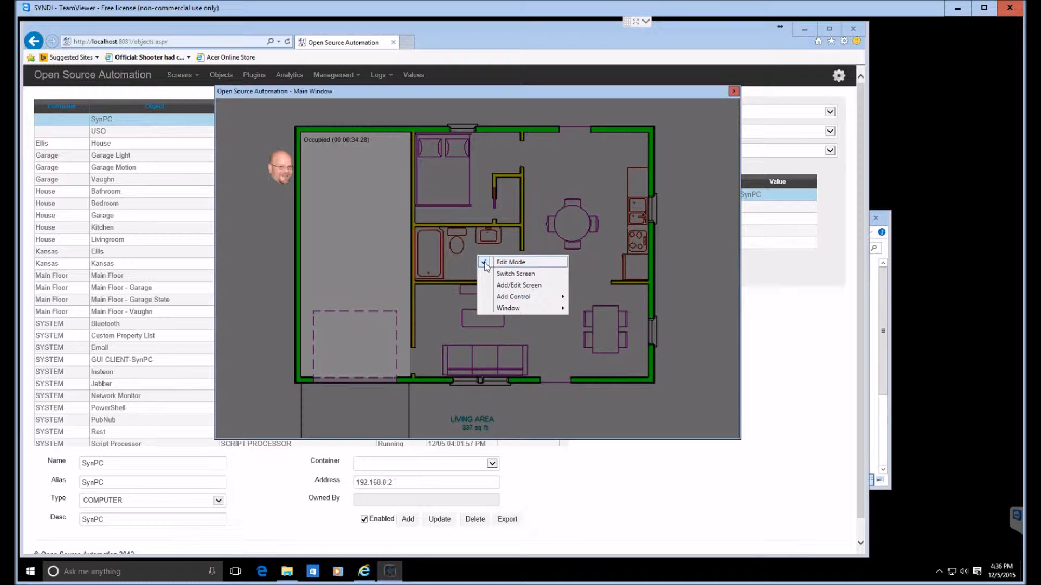
mouse_move(528, 298)
click(596, 298)
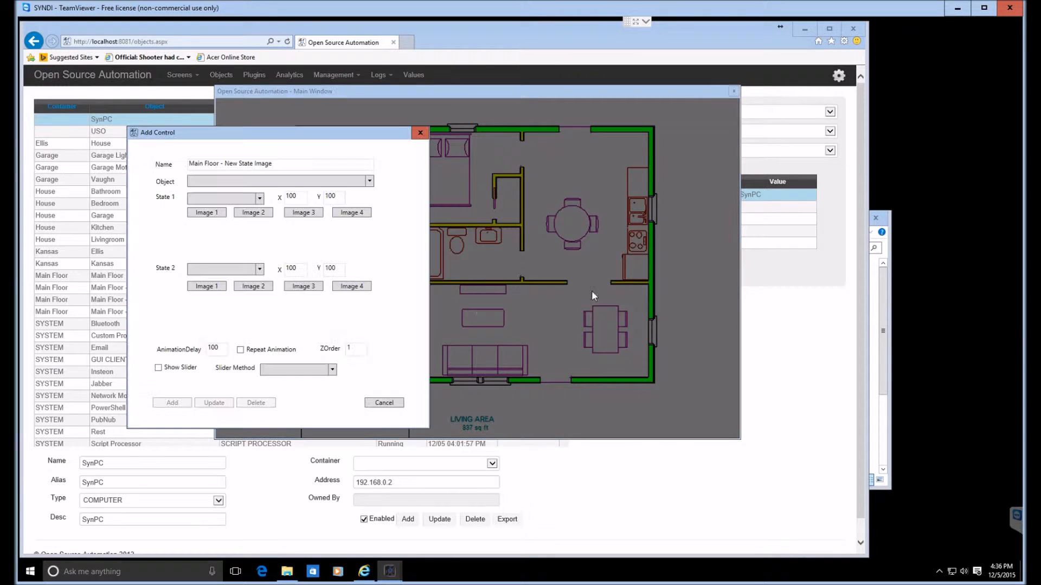
click(368, 181)
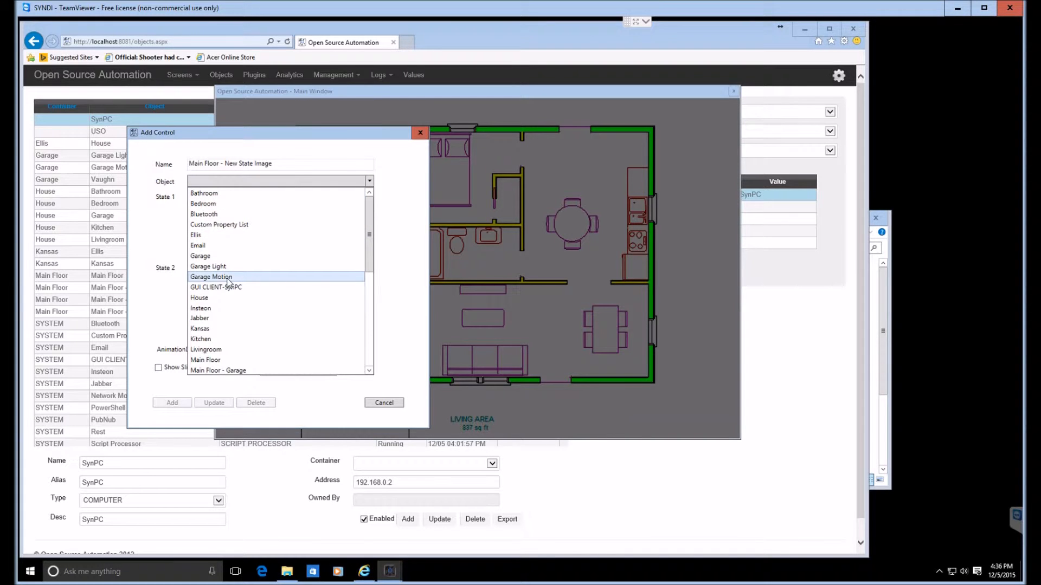
click(217, 277)
Step: Set the Garage Motion control's State 1 to ON and State 2 to OFF
click(259, 199)
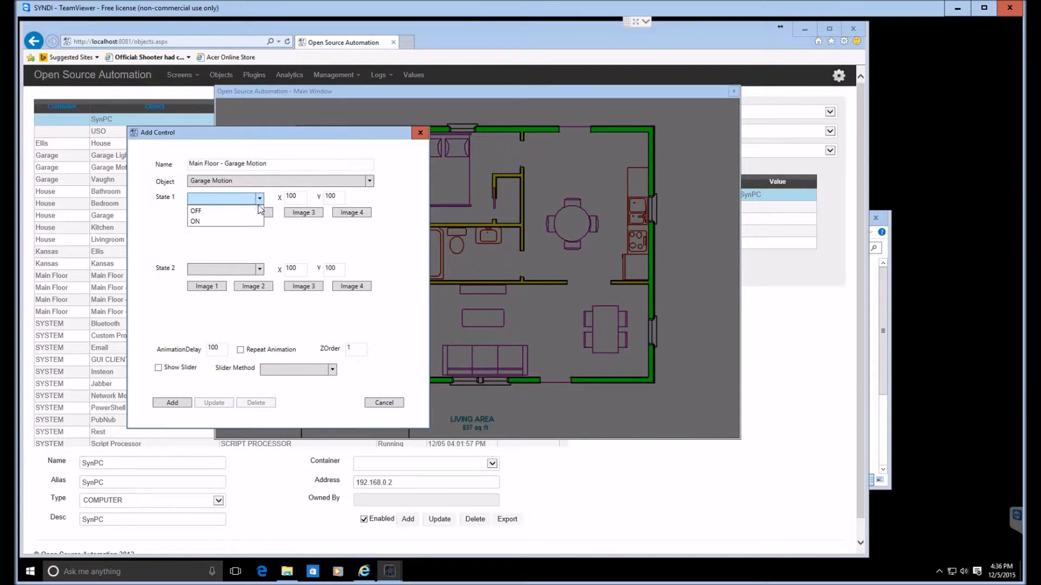
click(252, 220)
click(259, 269)
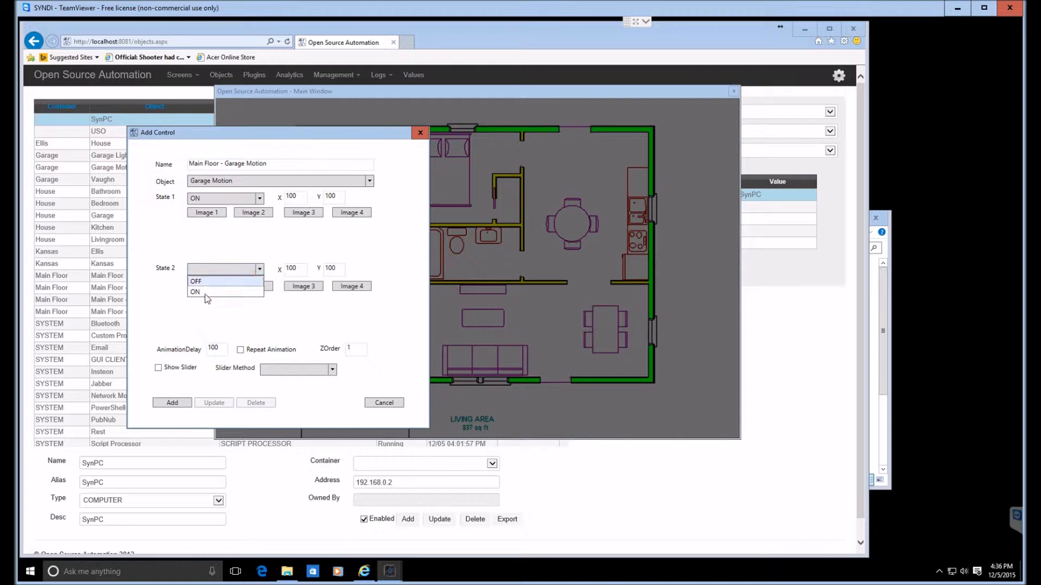
click(201, 288)
Step: Assign State 1's four motion sensor images in order: full red waves, red dot only, small red waves, full red waves
click(205, 213)
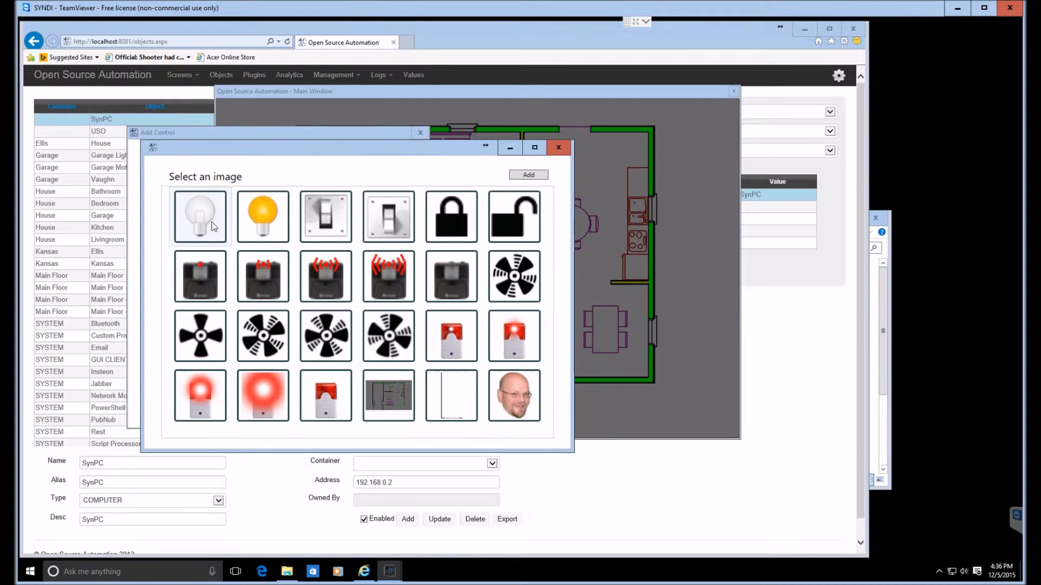
double_click(389, 280)
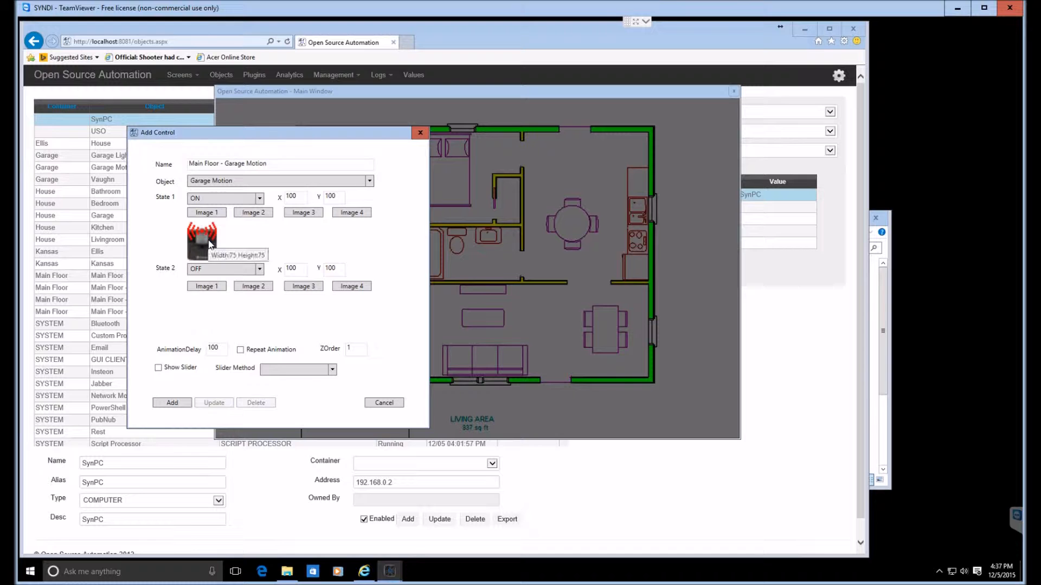
click(253, 213)
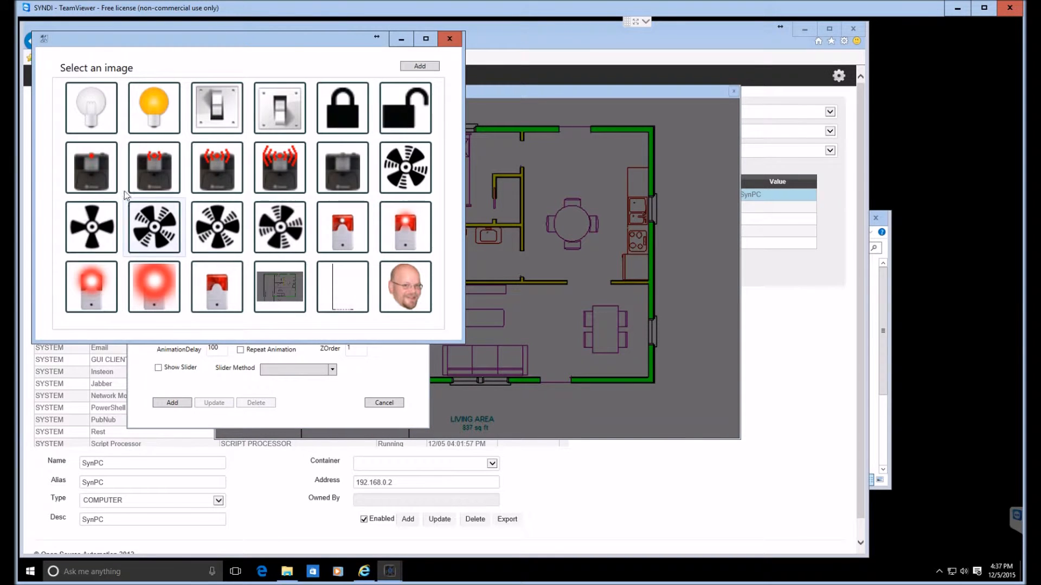
double_click(89, 172)
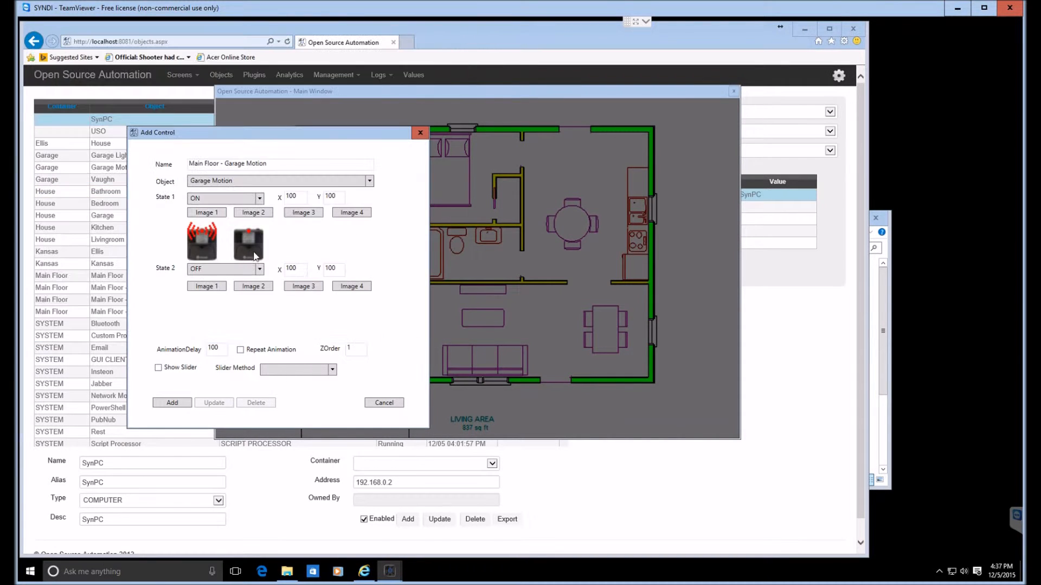
click(300, 210)
double_click(160, 167)
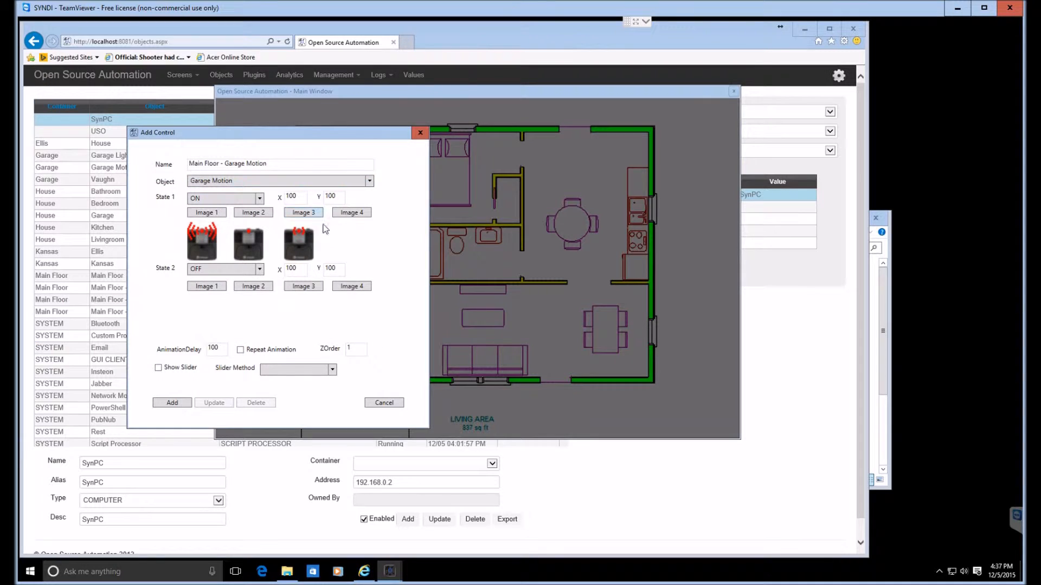
click(352, 213)
double_click(281, 181)
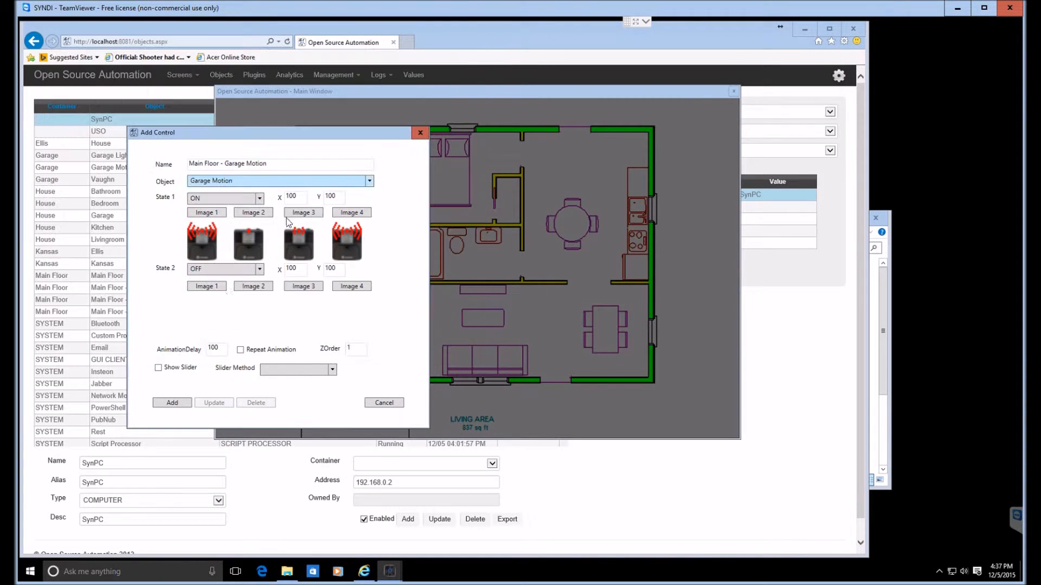
Step: Finish the control with the unlit motion sensor as State 2's Image 1 and a repeating animation delay of 400, and add it
click(206, 287)
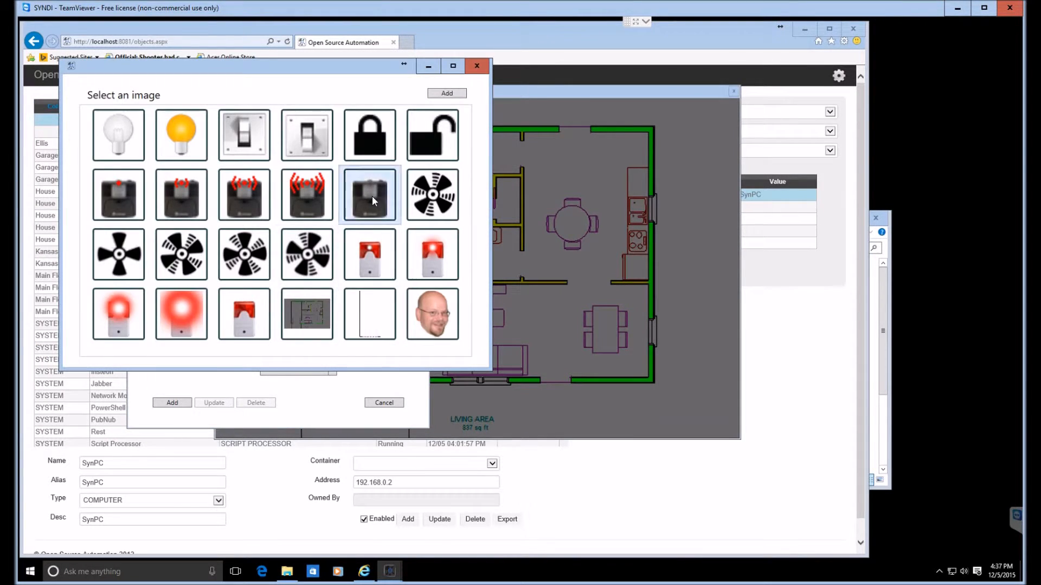
double_click(372, 196)
double_click(212, 349)
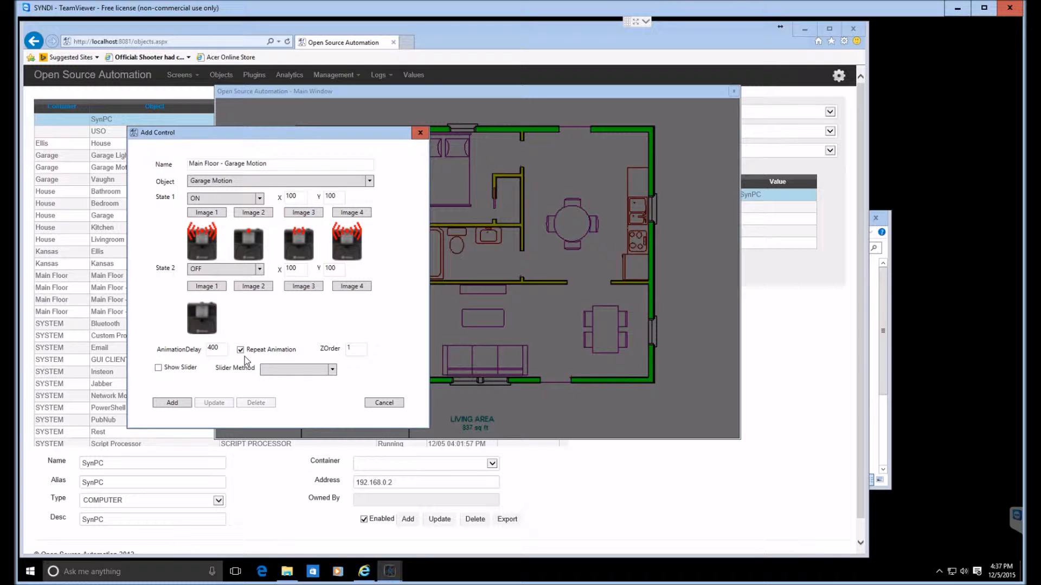
click(171, 403)
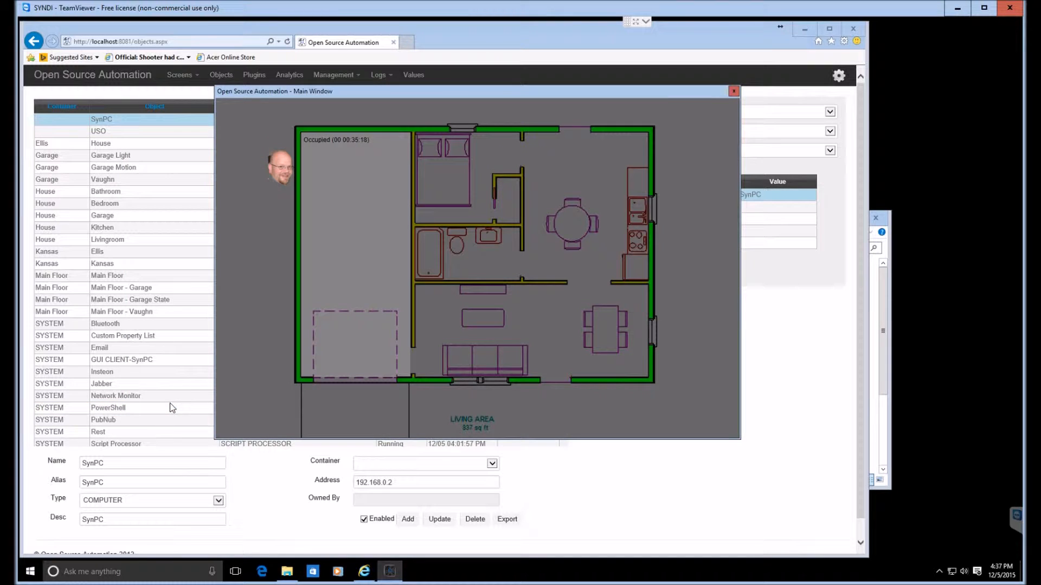
Step: Move the person's portrait down outside the garage wall and place the motion sensor image in the middle of the garage
right_click(263, 257)
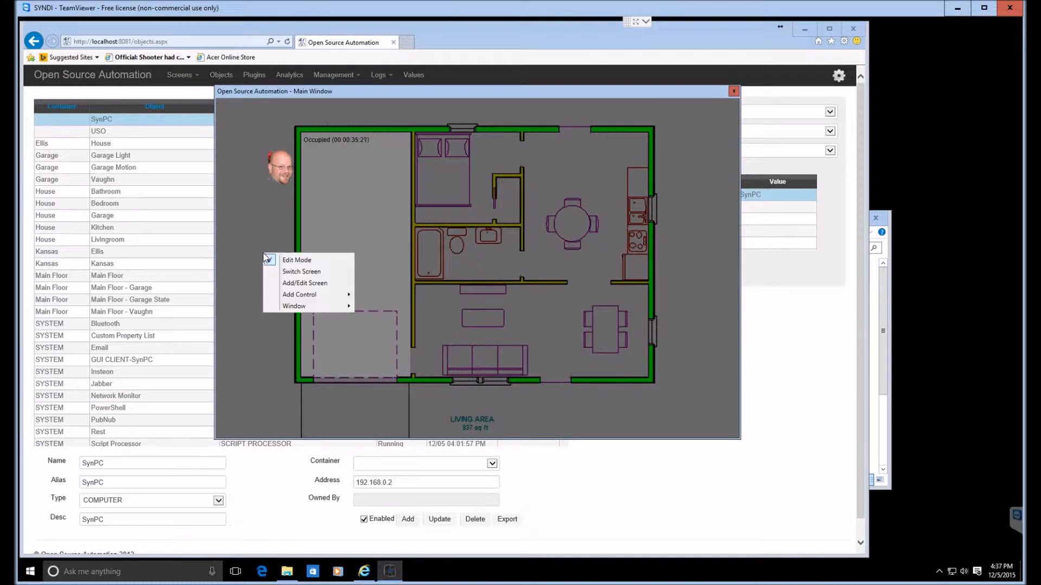
click(278, 172)
drag(278, 172, 265, 235)
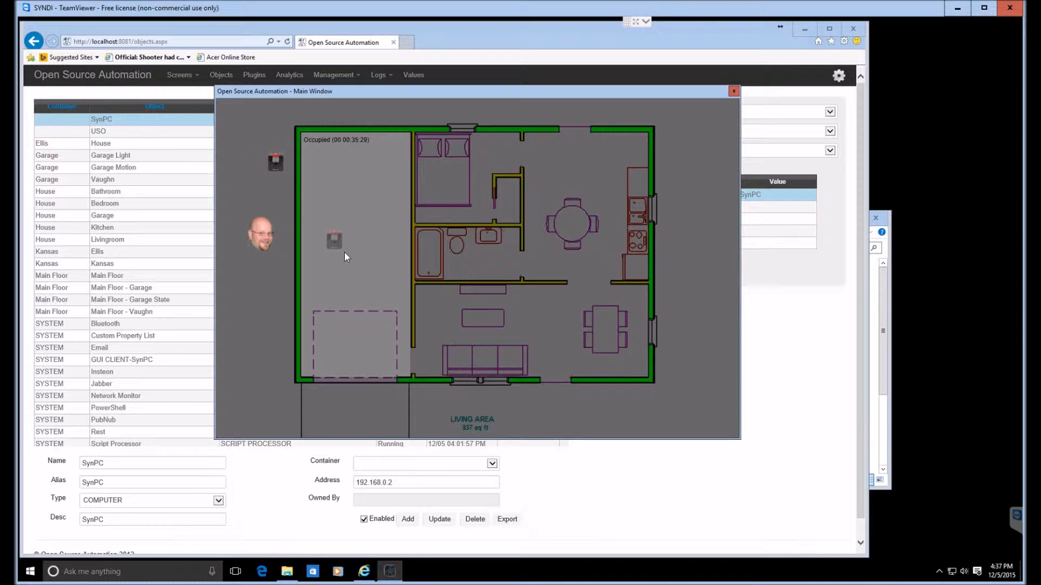
drag(346, 255, 351, 255)
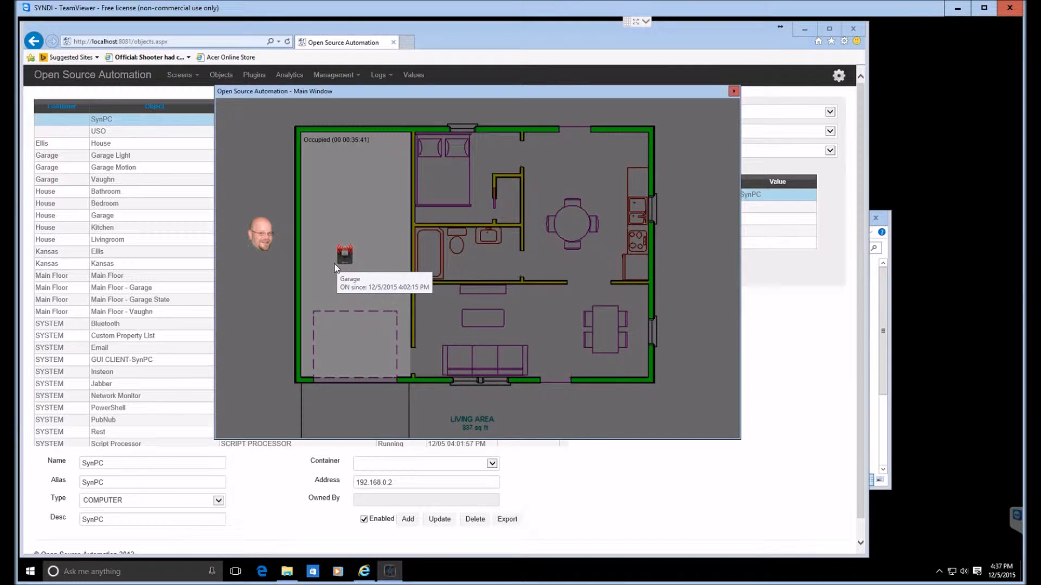
Step: Start a new state image control on the floor plan screen for the Garage Light object
right_click(476, 313)
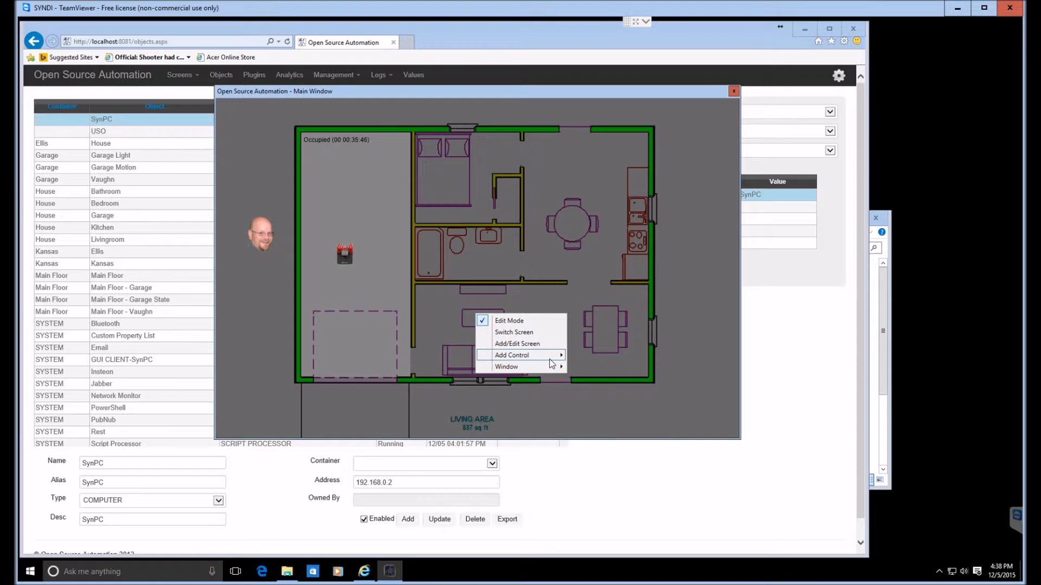
mouse_move(550, 359)
click(600, 357)
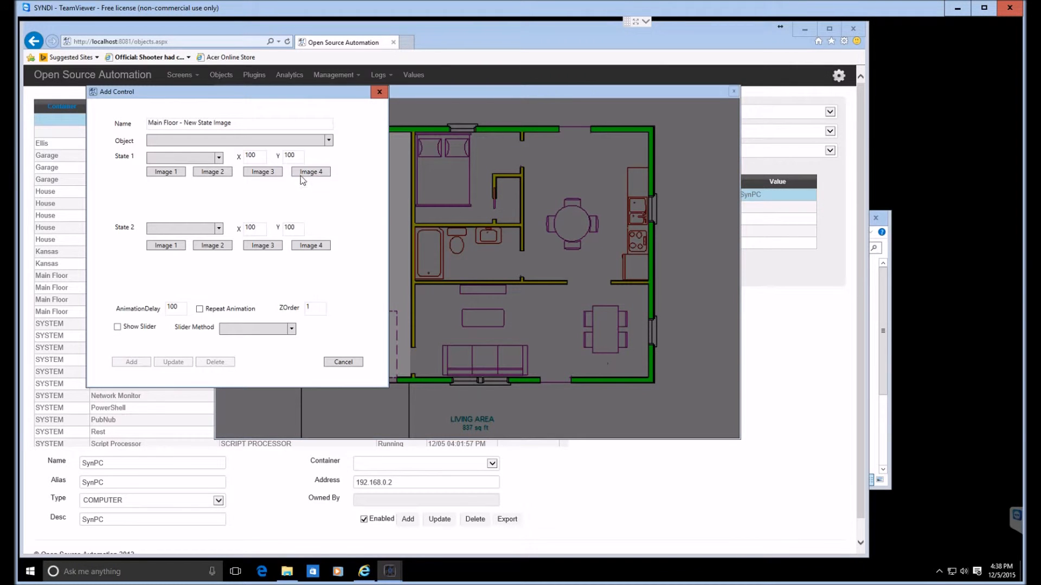
click(329, 140)
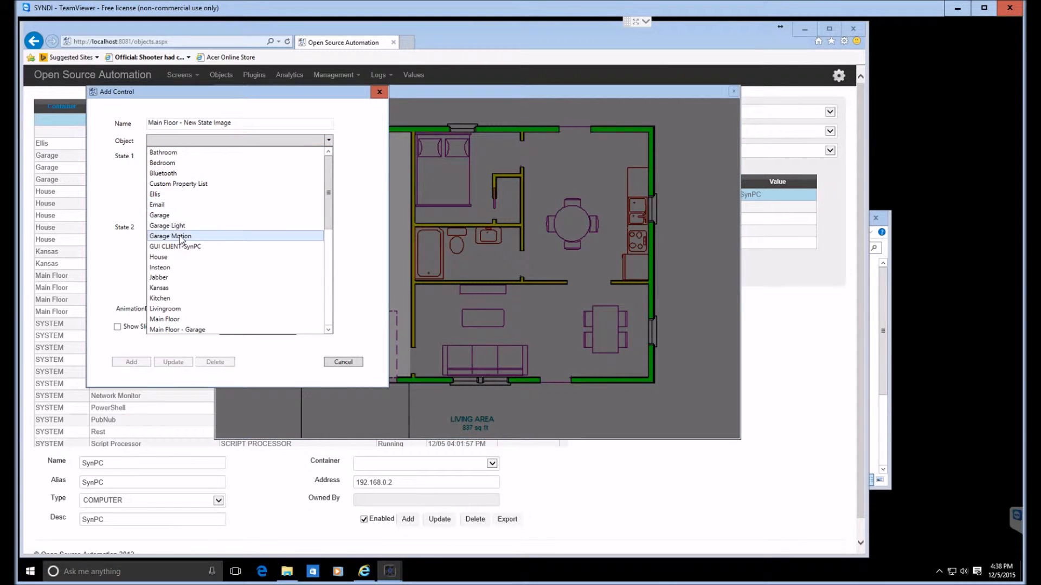
click(181, 226)
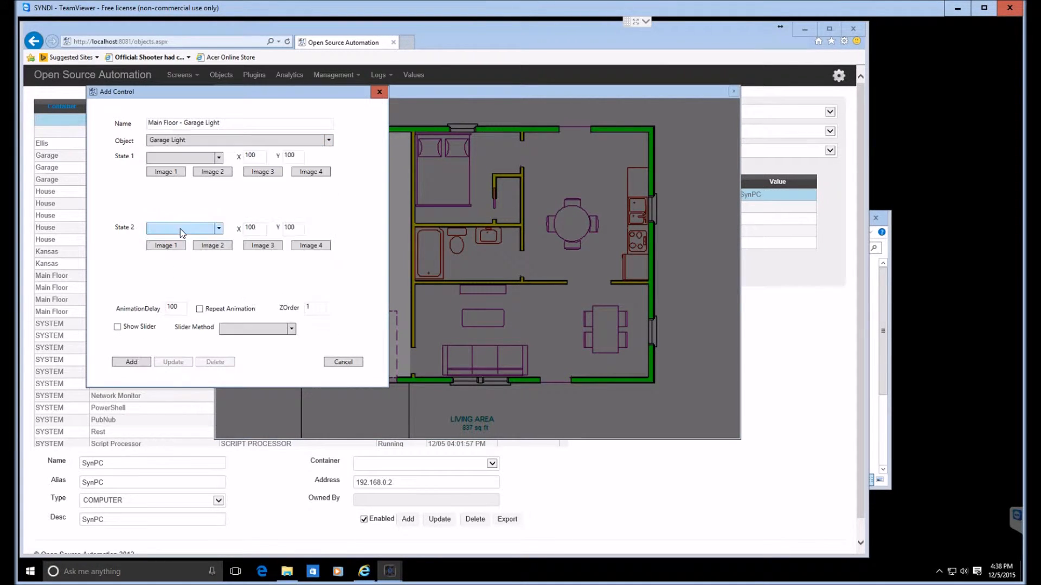
Step: Set State 1 to ON with the lit yellow bulb as Image 1, and State 2 to OFF with the unlit bulb
click(219, 157)
click(174, 186)
click(170, 173)
click(209, 186)
click(219, 228)
click(163, 247)
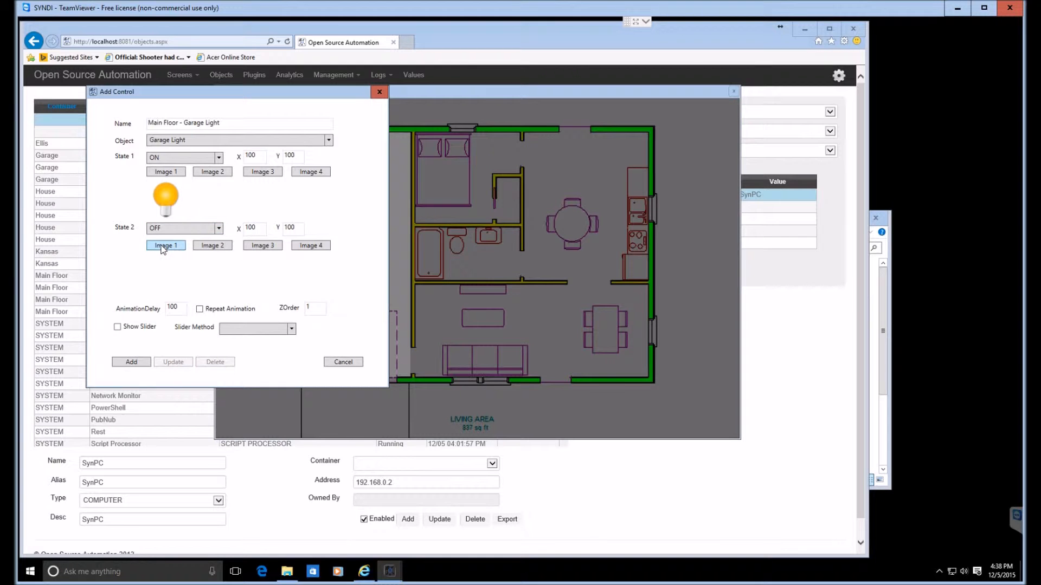
click(162, 246)
click(173, 192)
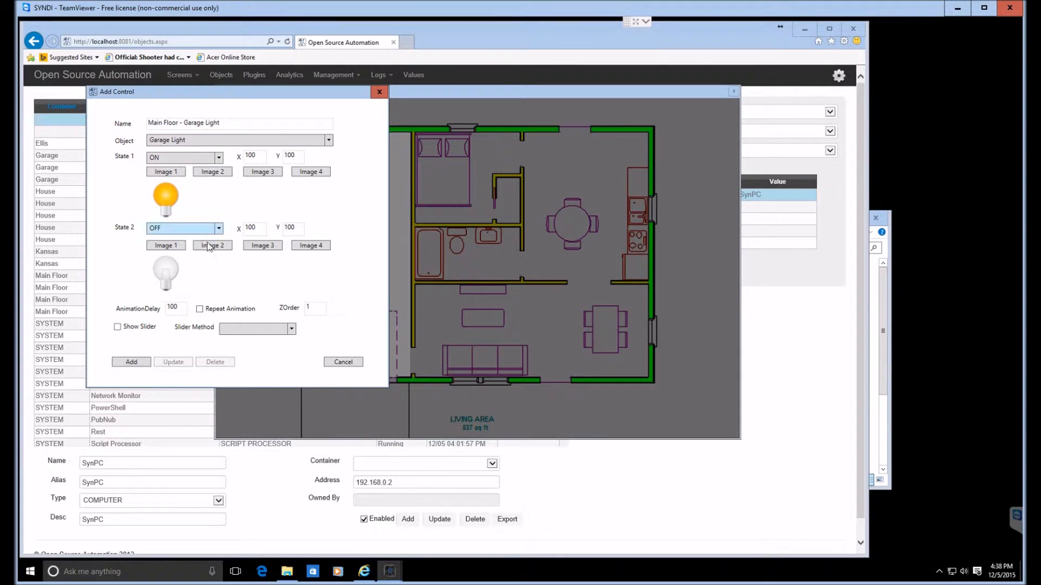
Step: Show a slider with the slider method ON for the Garage Light control and add the control
click(117, 329)
click(292, 329)
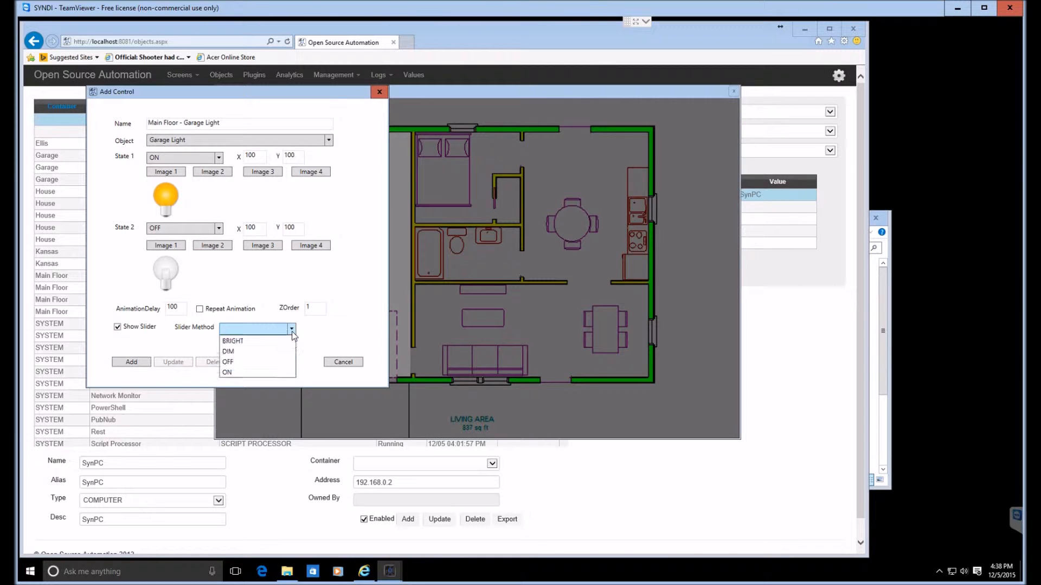
click(229, 375)
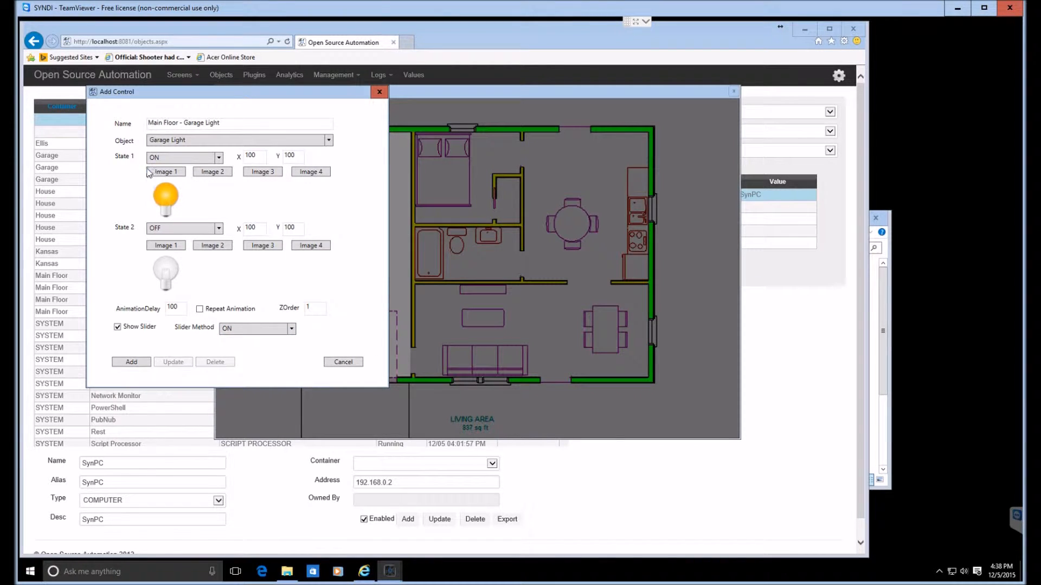
click(130, 361)
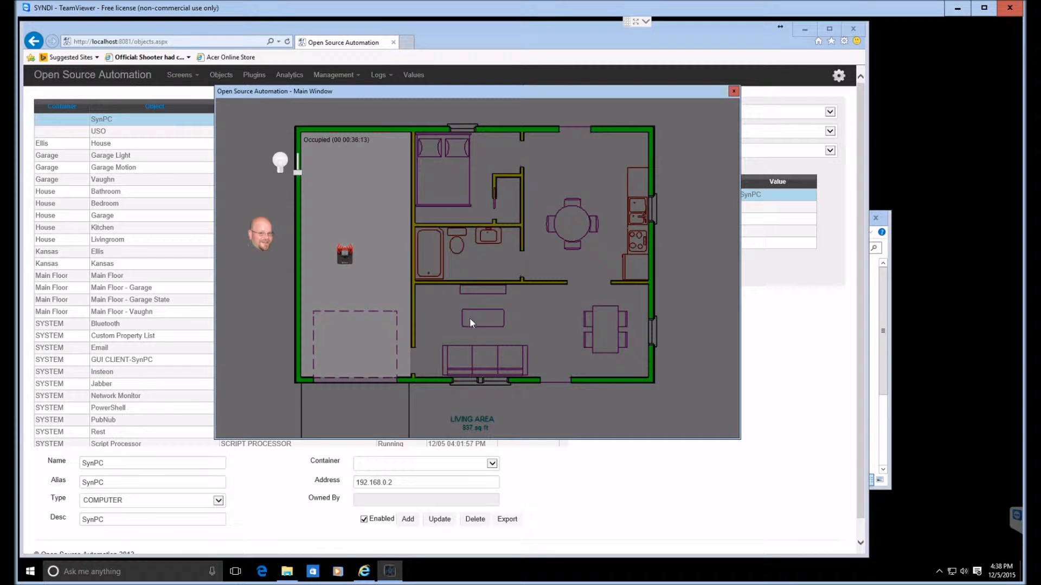
Step: Move the light bulb and its slider inside the garage, just above the motion sensor image
mouse_move(281, 166)
drag(282, 165, 327, 220)
mouse_move(410, 263)
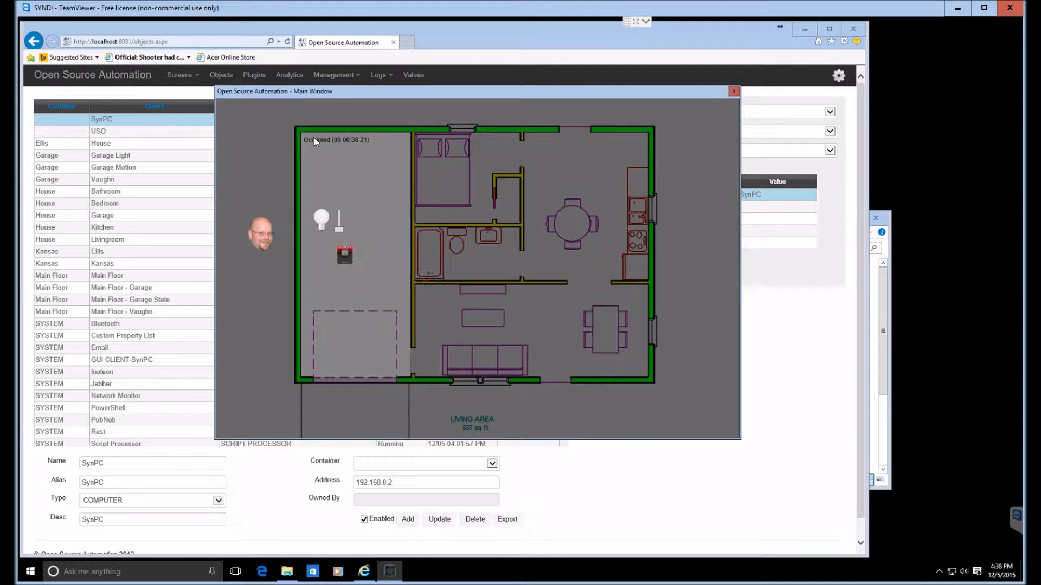
Step: Copy the Garage Motion control's State 1 coordinates, X 232 and Y 278, to State 2 and update the control
double_click(345, 260)
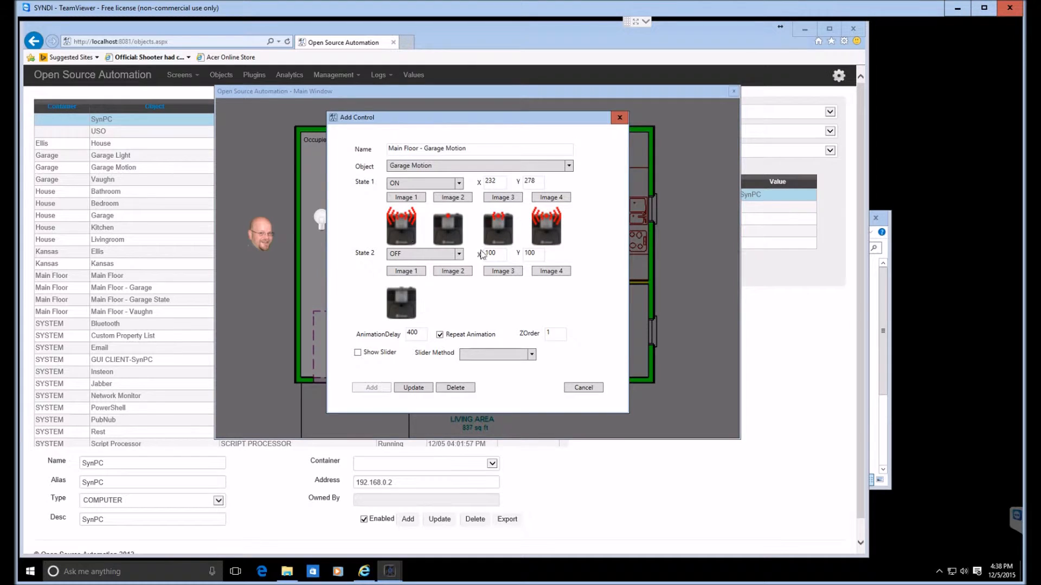
double_click(494, 181)
key(ctrl+c)
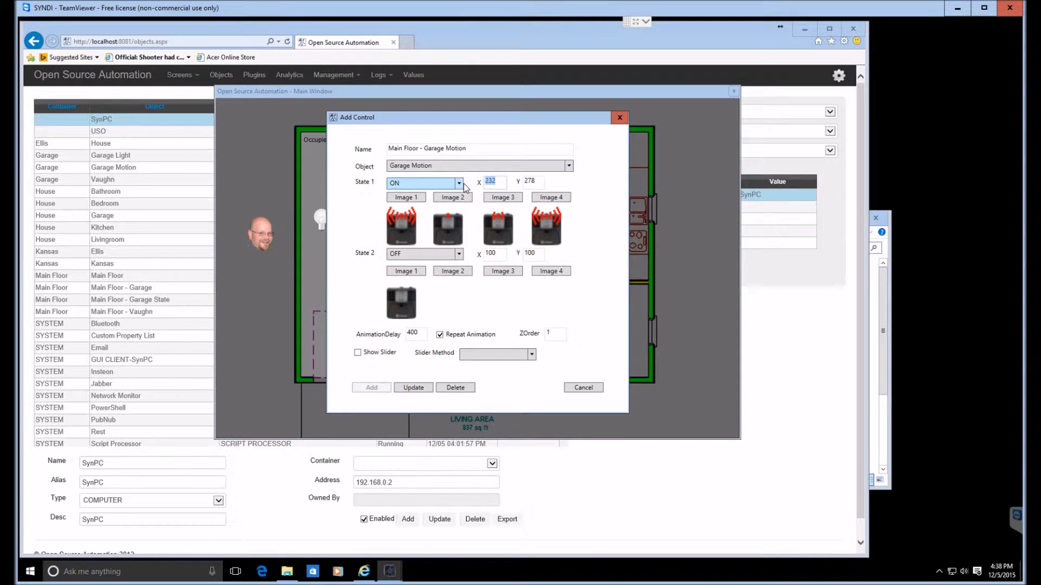
click(494, 254)
drag(496, 256, 464, 246)
key(ctrl+v)
drag(536, 182, 480, 172)
key(ctrl+c)
drag(542, 254, 491, 255)
key(ctrl+v)
click(424, 386)
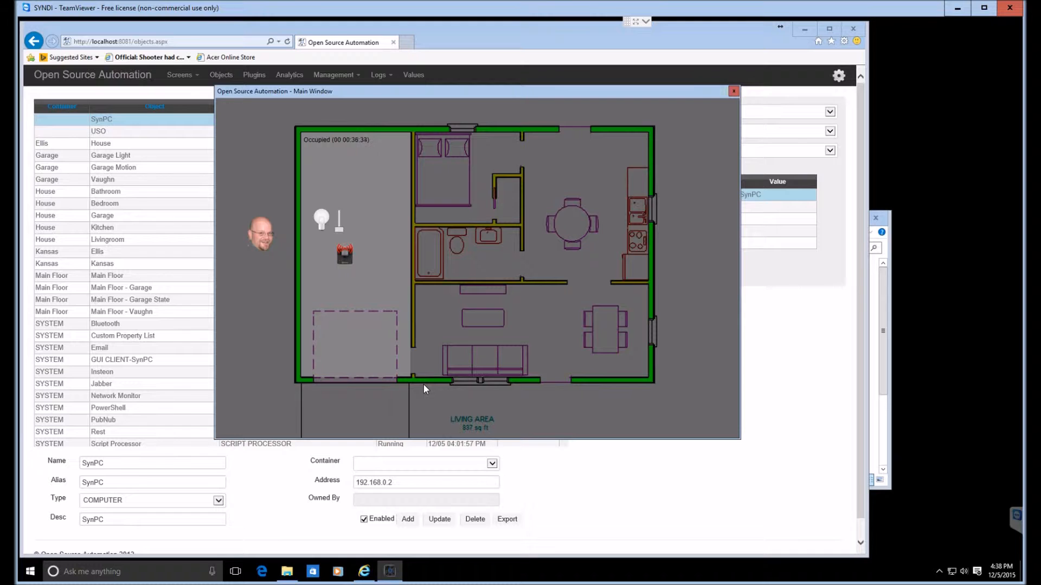
Step: Copy the Garage Light control's State 2 coordinates, X 179 and Y 209, to State 1 and update the control
click(318, 218)
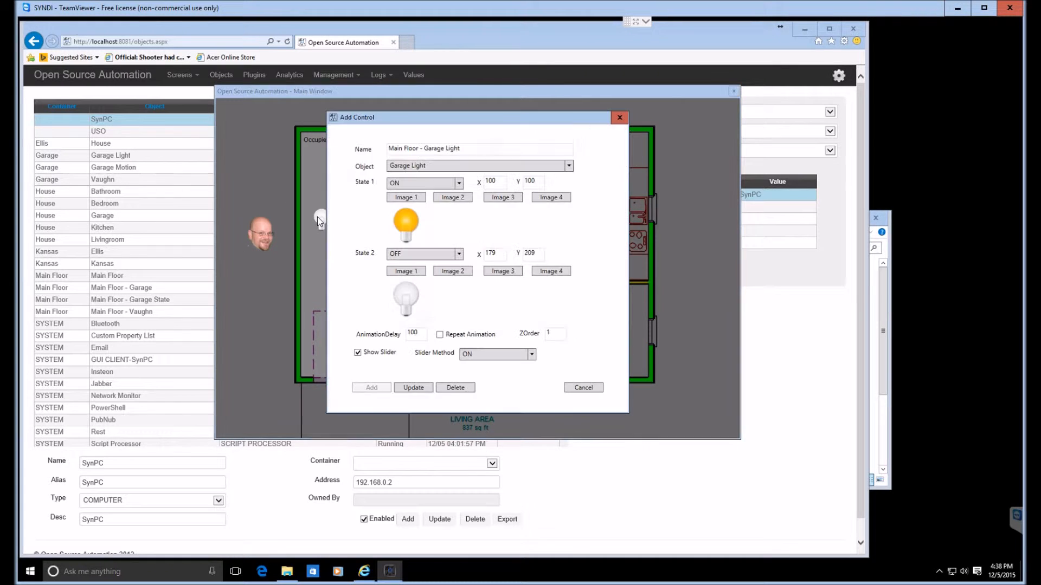
double_click(493, 254)
double_click(497, 183)
key(ctrl+v)
click(540, 254)
double_click(541, 255)
click(540, 182)
key(ctrl+v)
click(425, 386)
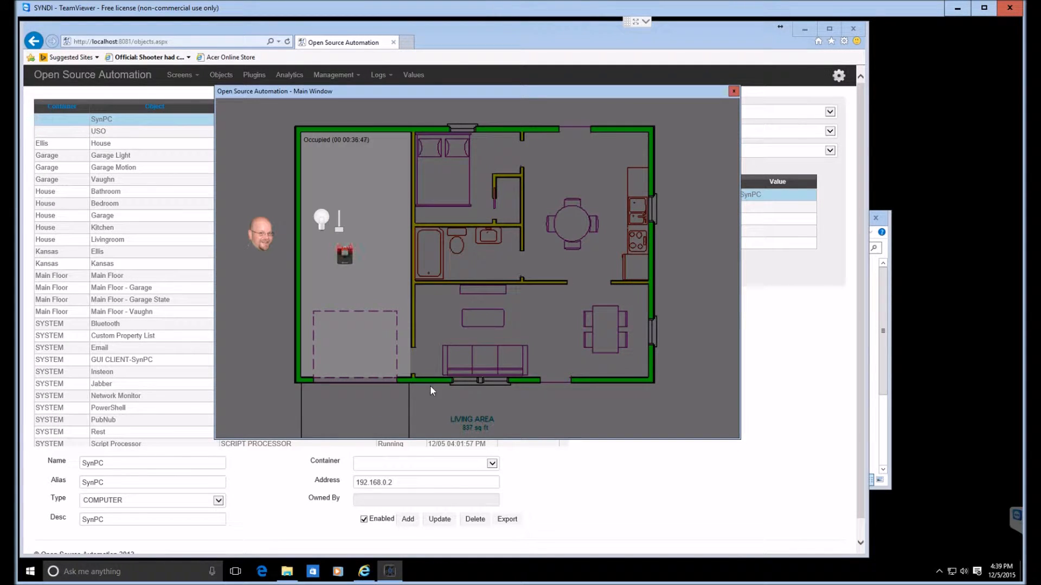
Step: Move the person's portrait to the garage door area and read its State 1 coordinates in the control's settings
mouse_move(395, 301)
mouse_move(400, 356)
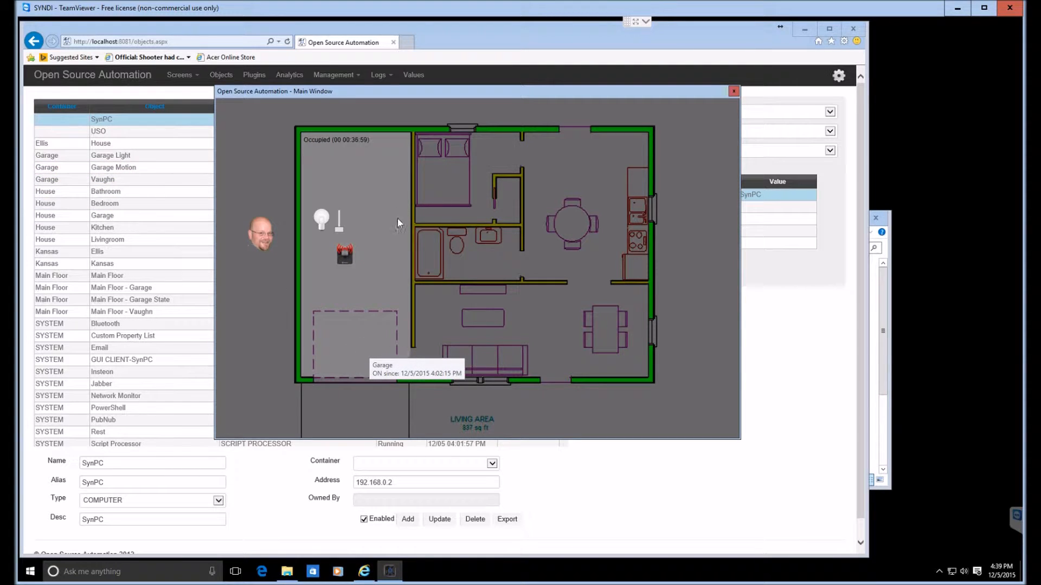
mouse_move(264, 243)
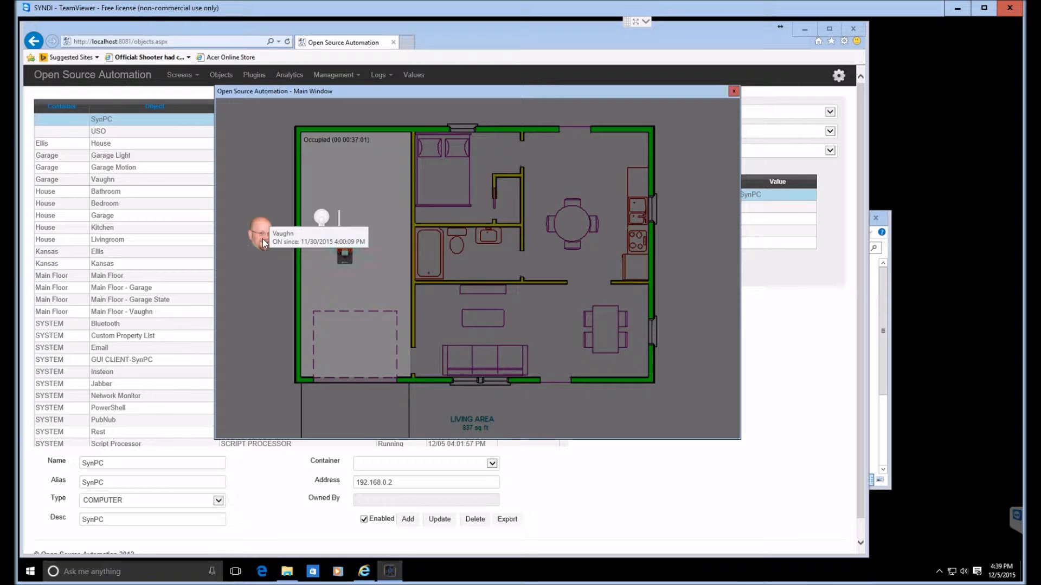
drag(262, 238, 389, 352)
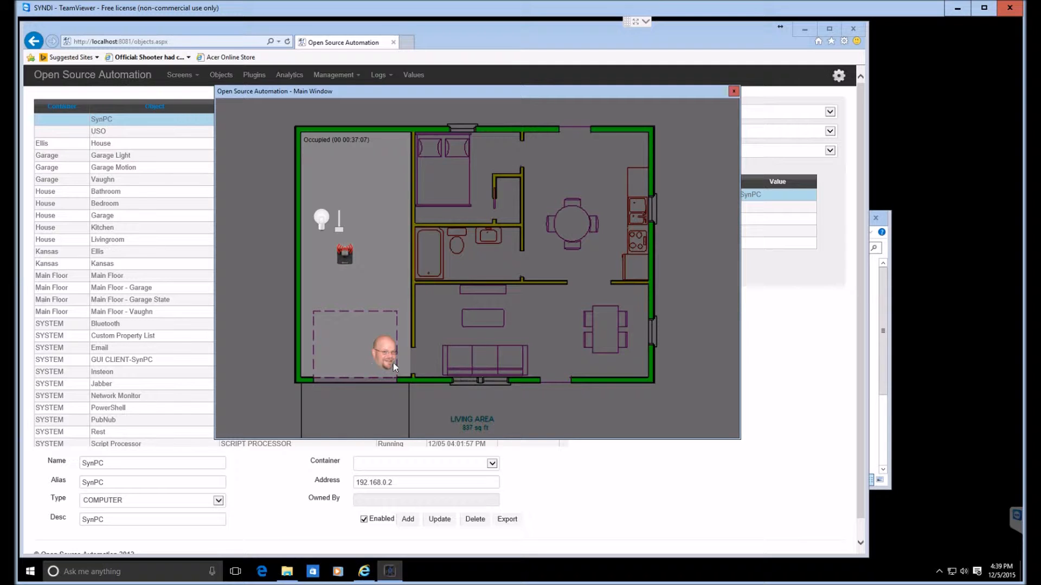
mouse_move(393, 364)
double_click(387, 357)
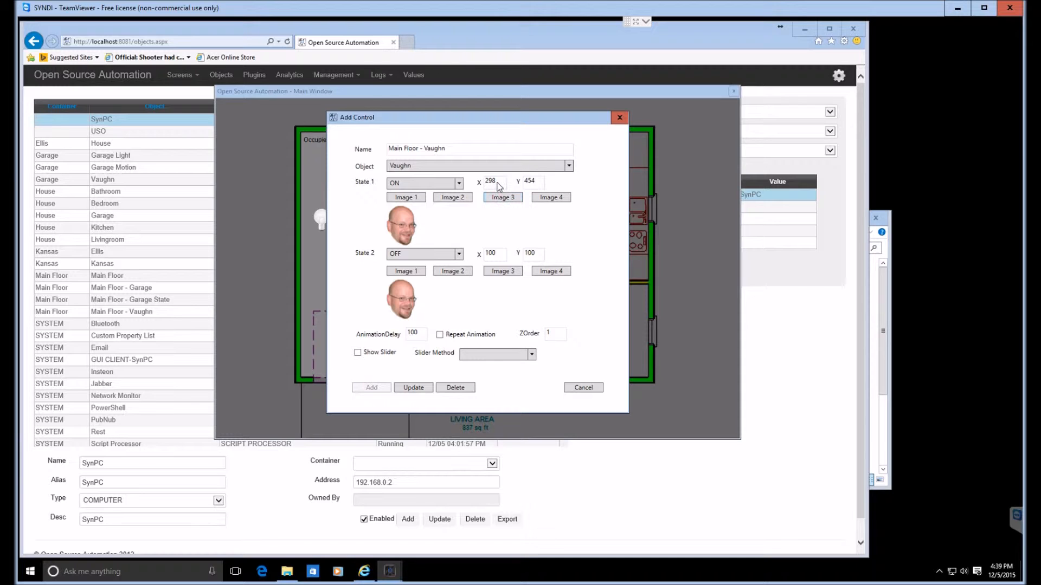
double_click(484, 185)
click(583, 388)
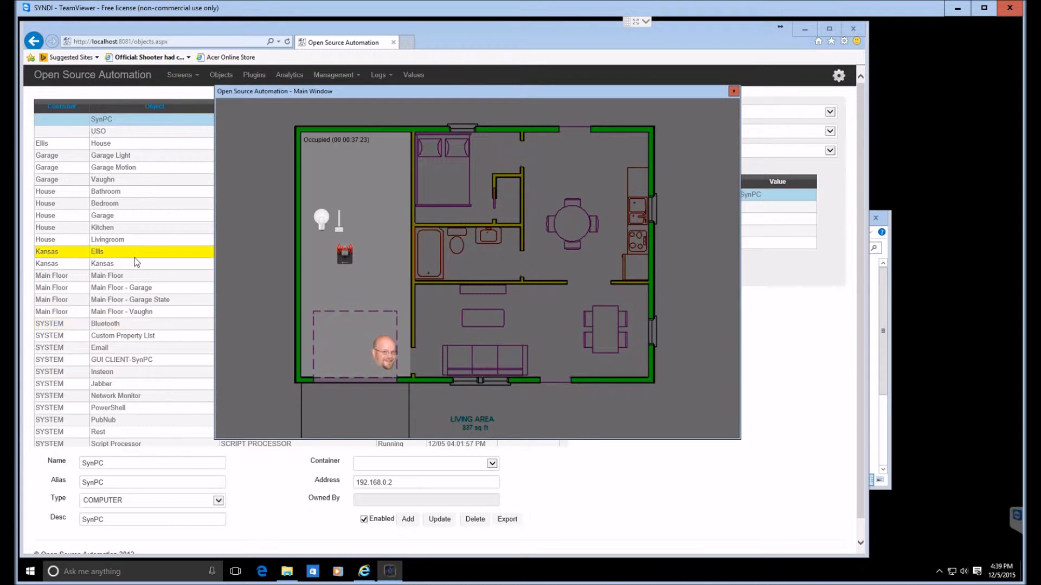
Step: In the browser's object list, set the Main Floor - Garage object's Contained X to 300 and Contained Y to 450
click(155, 291)
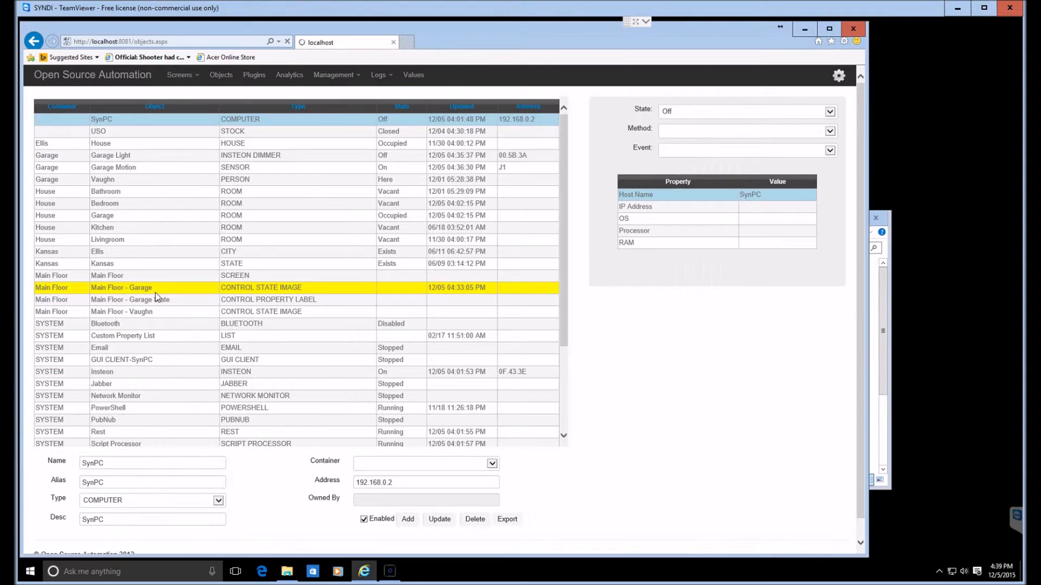
click(155, 291)
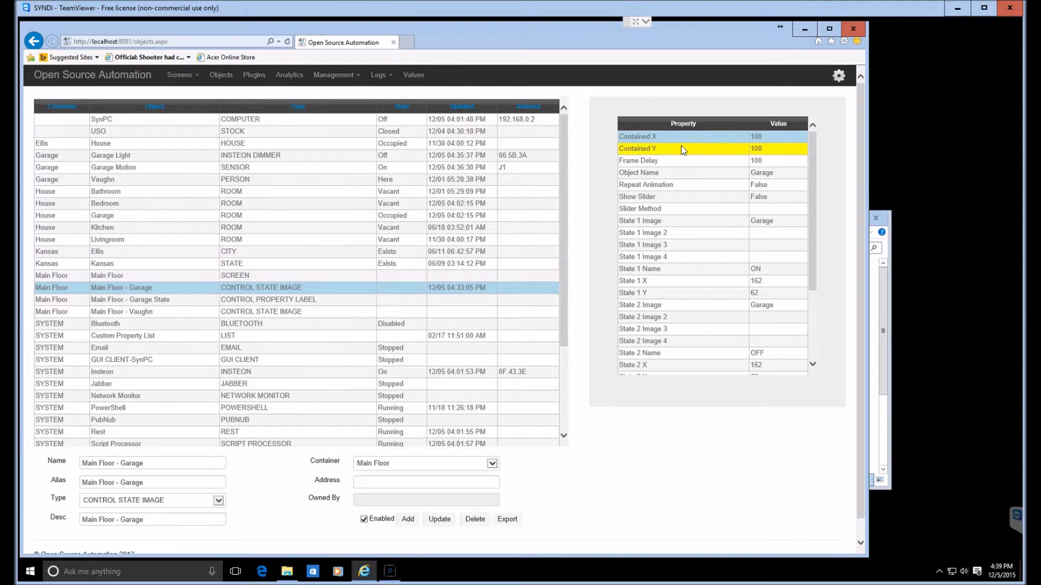
click(774, 137)
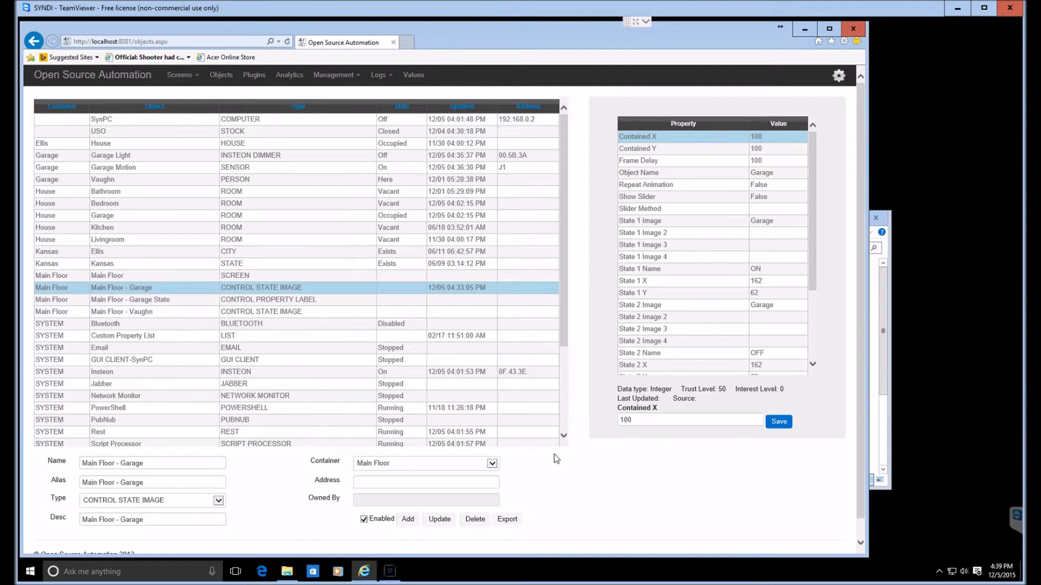
double_click(649, 422)
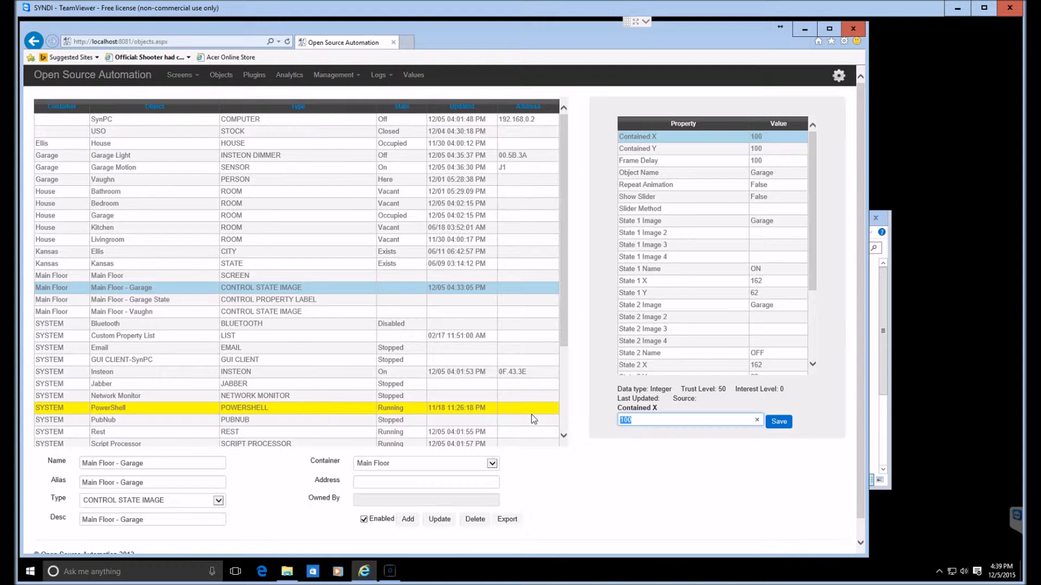
text(300)
click(780, 422)
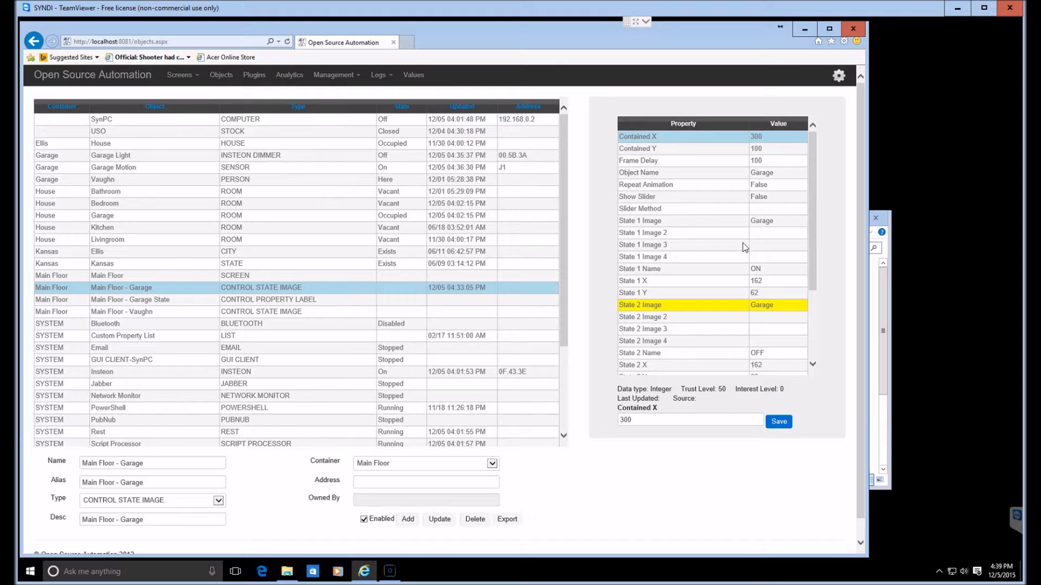
click(760, 153)
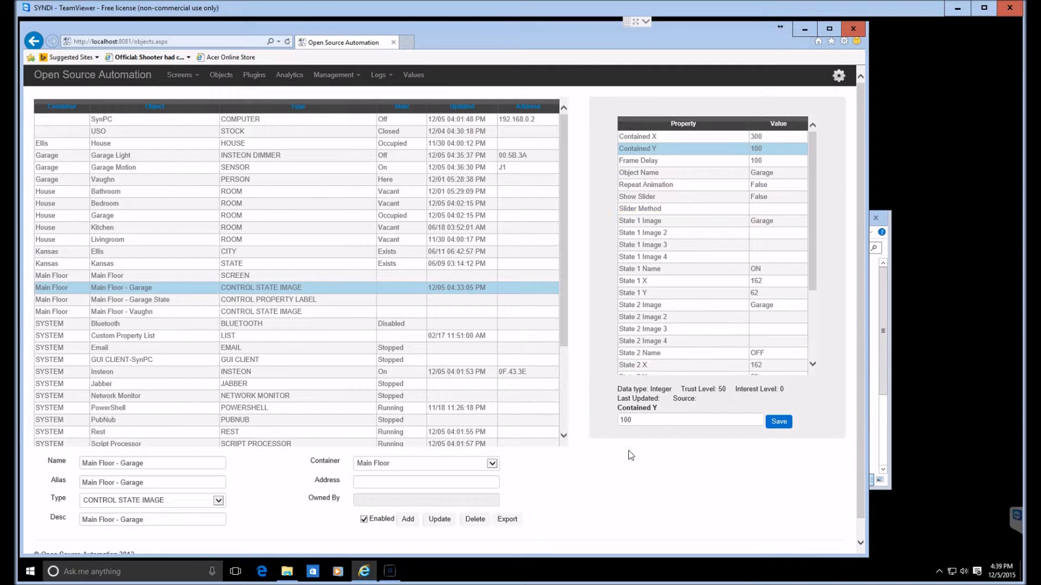
drag(637, 421, 580, 411)
text(450)
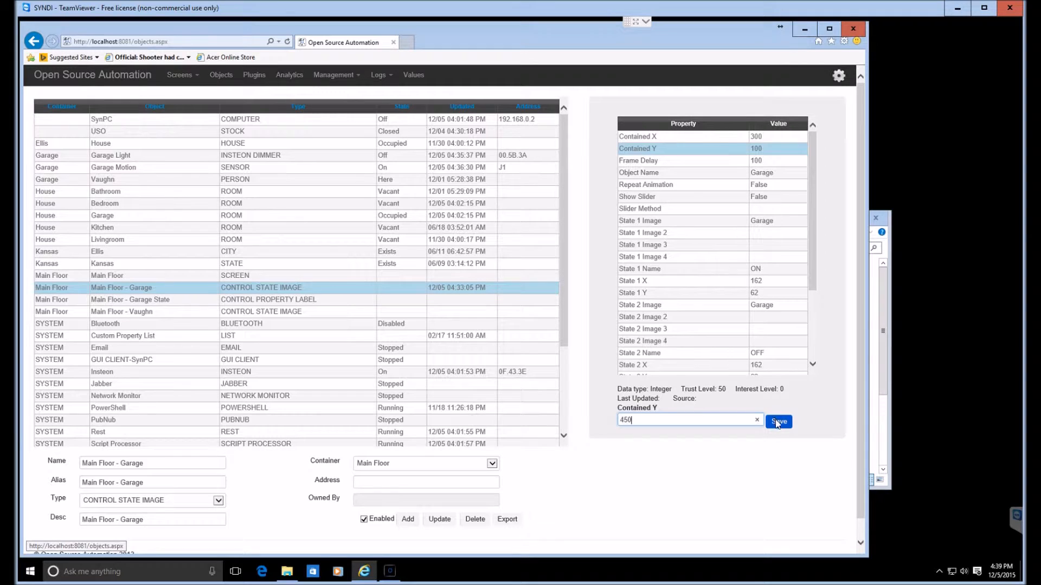
click(778, 421)
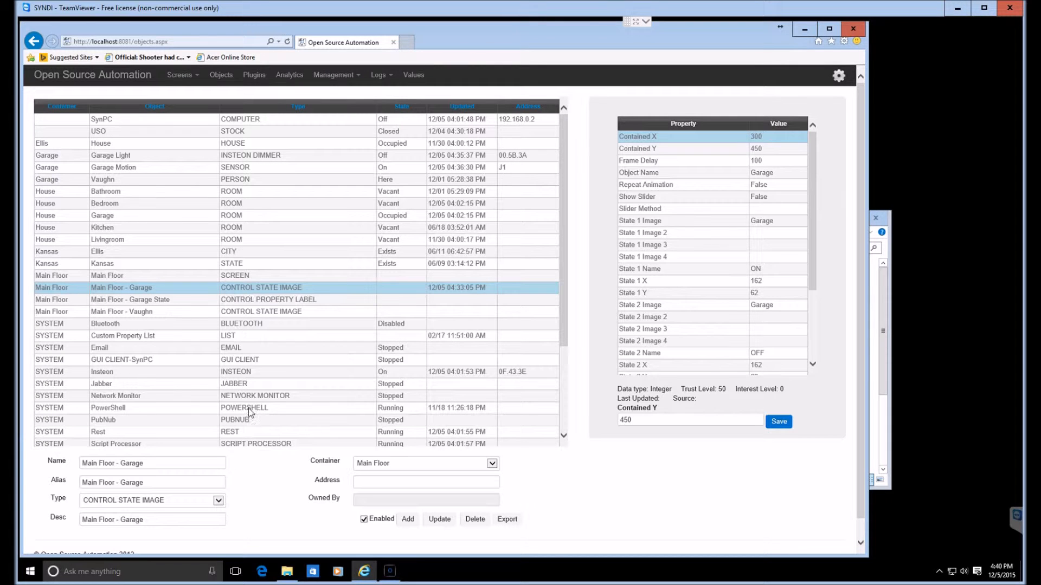
Step: Back in the floor plan window, move the person's portrait beside the motion sensor and check its State 1 coordinates
click(390, 572)
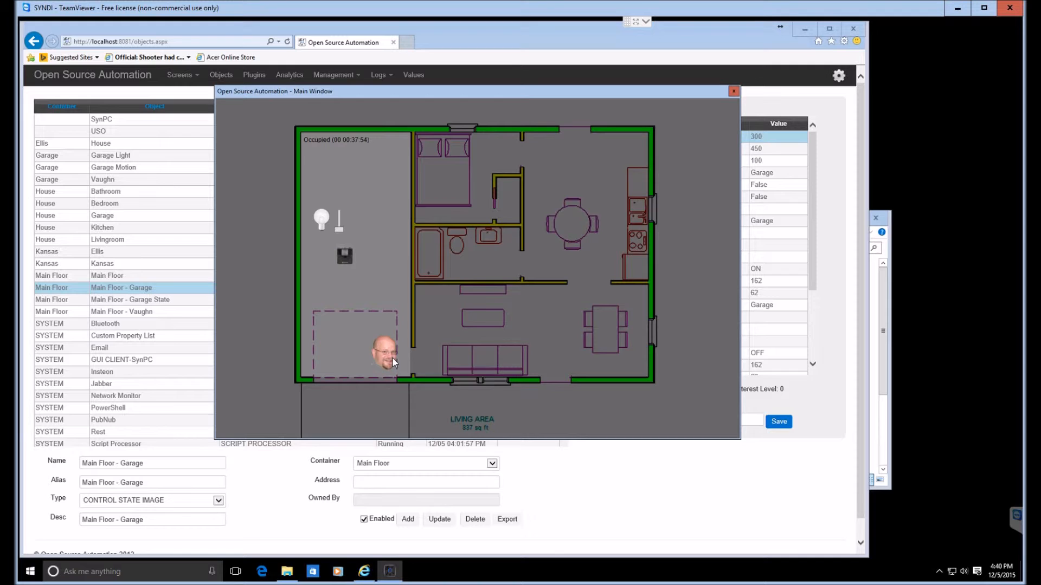
drag(386, 355, 333, 324)
drag(376, 261, 376, 261)
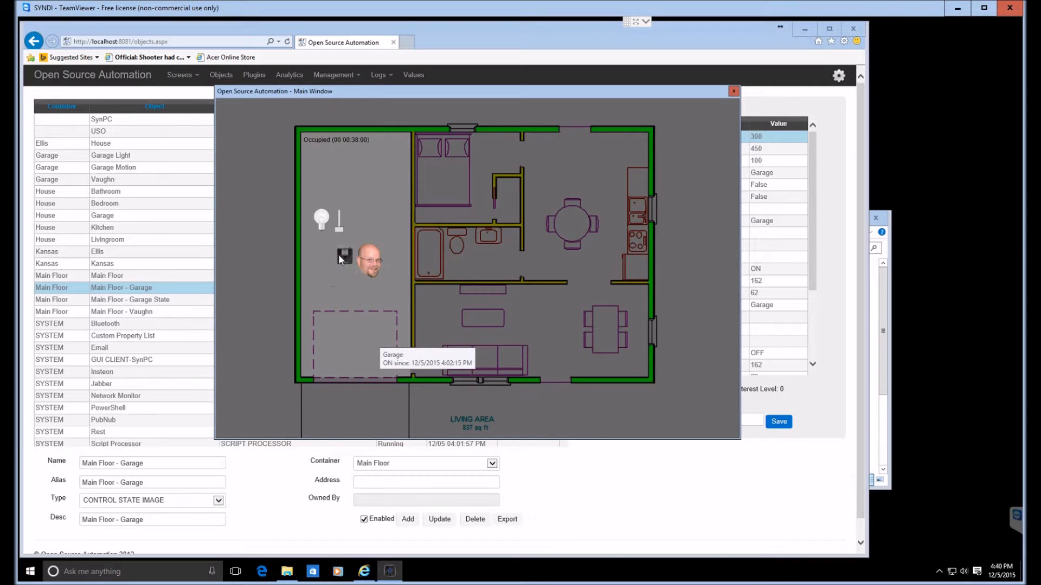
double_click(371, 265)
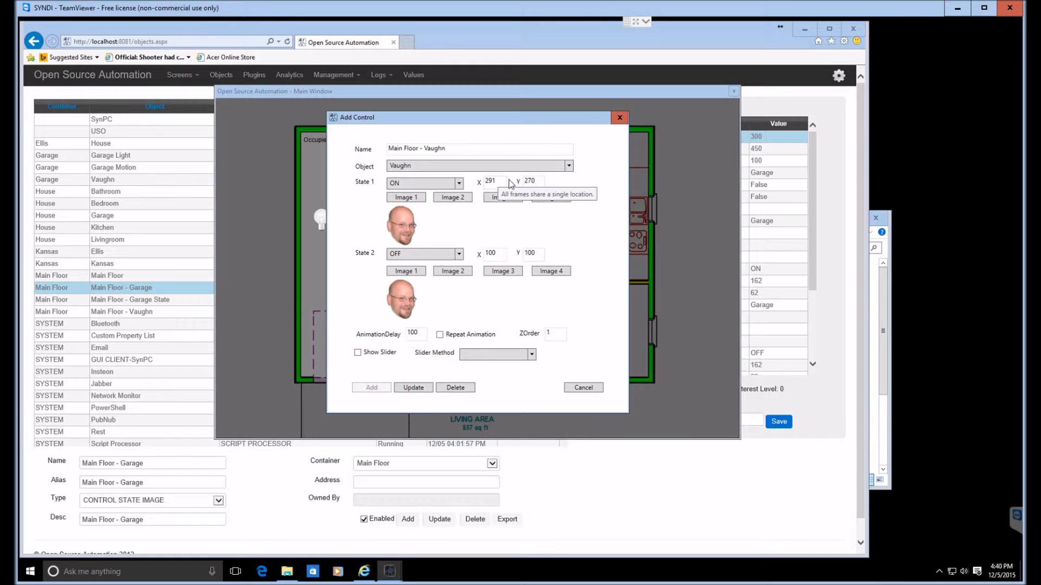
click(583, 388)
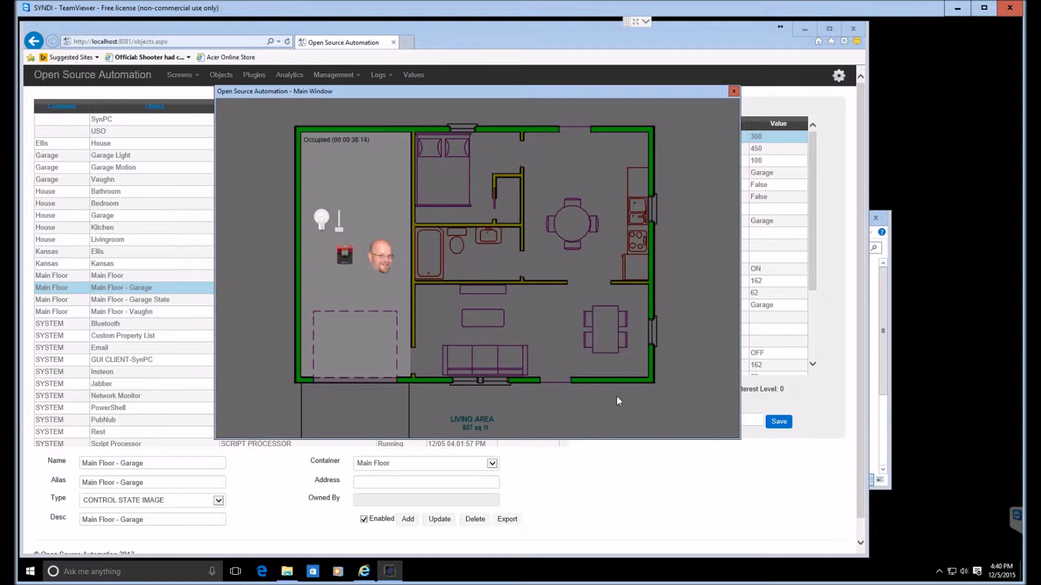
Step: In the browser's refreshed object list, set the Main Floor - Garage Motion object's Contained X to 300 and Contained Y to 270
click(599, 503)
click(221, 75)
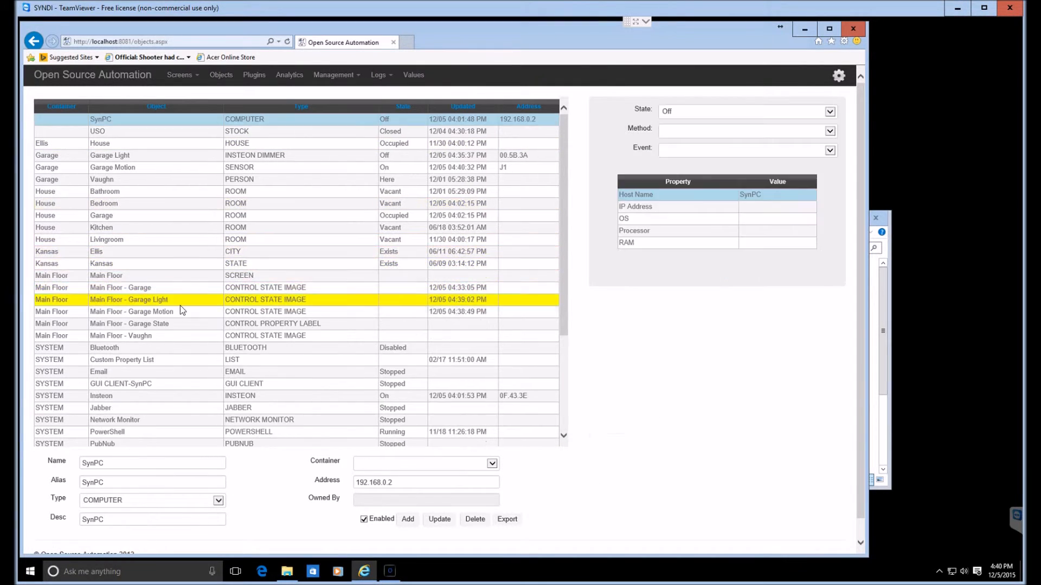
click(167, 313)
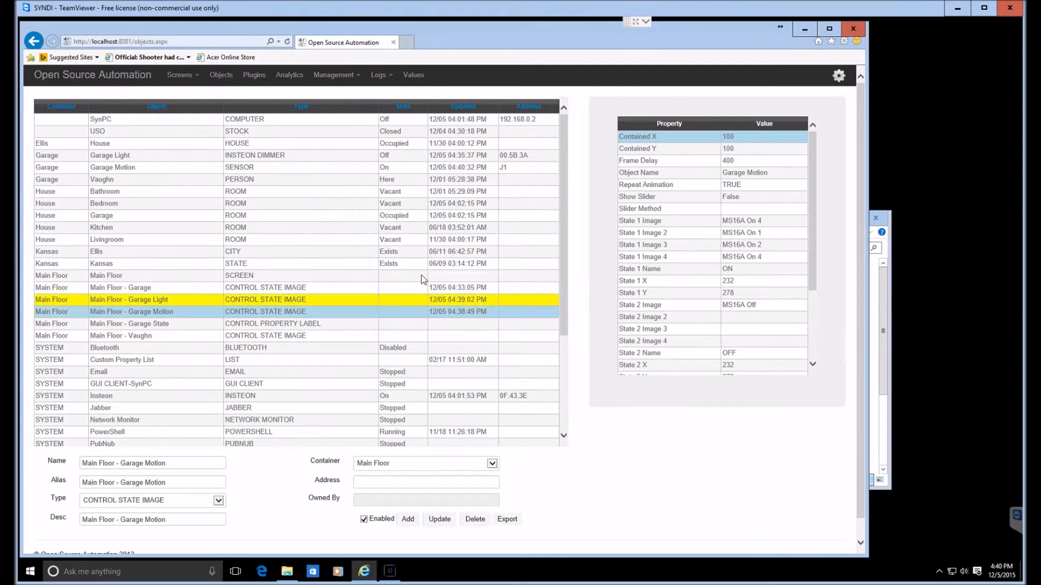
click(744, 138)
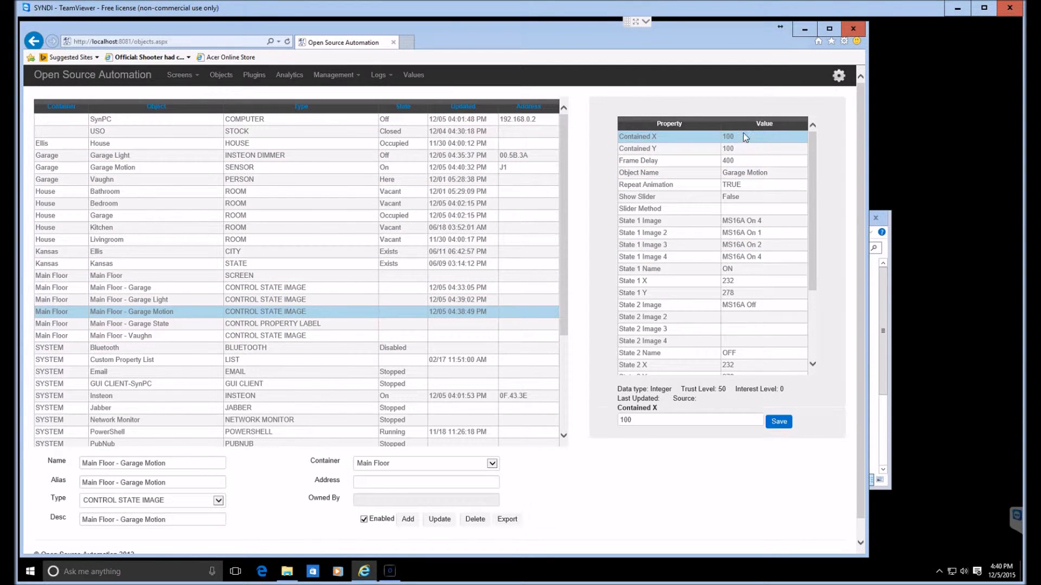
click(756, 143)
double_click(639, 420)
text(300)
click(786, 424)
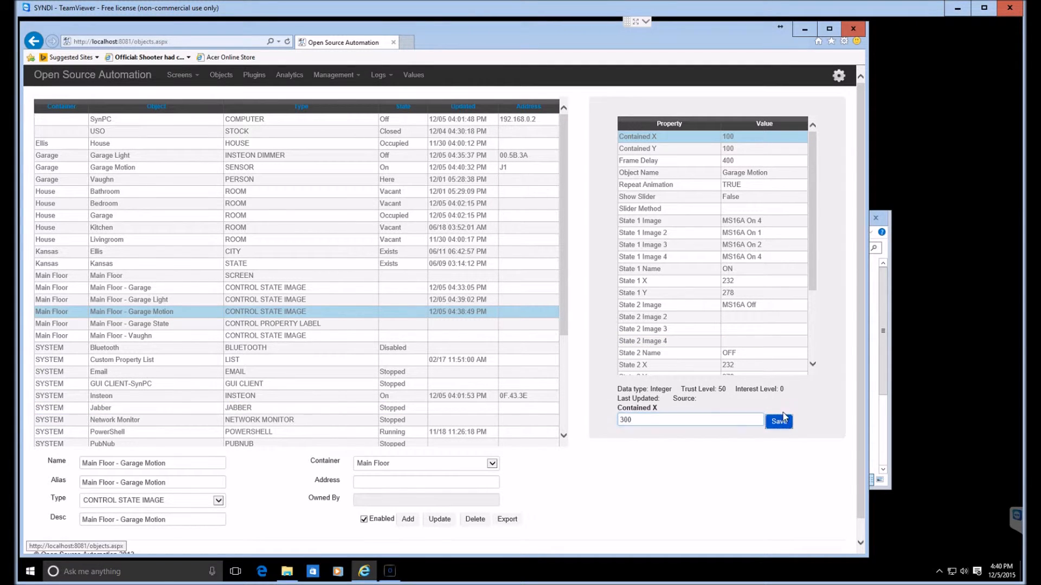
click(732, 150)
double_click(635, 421)
text(270)
click(779, 422)
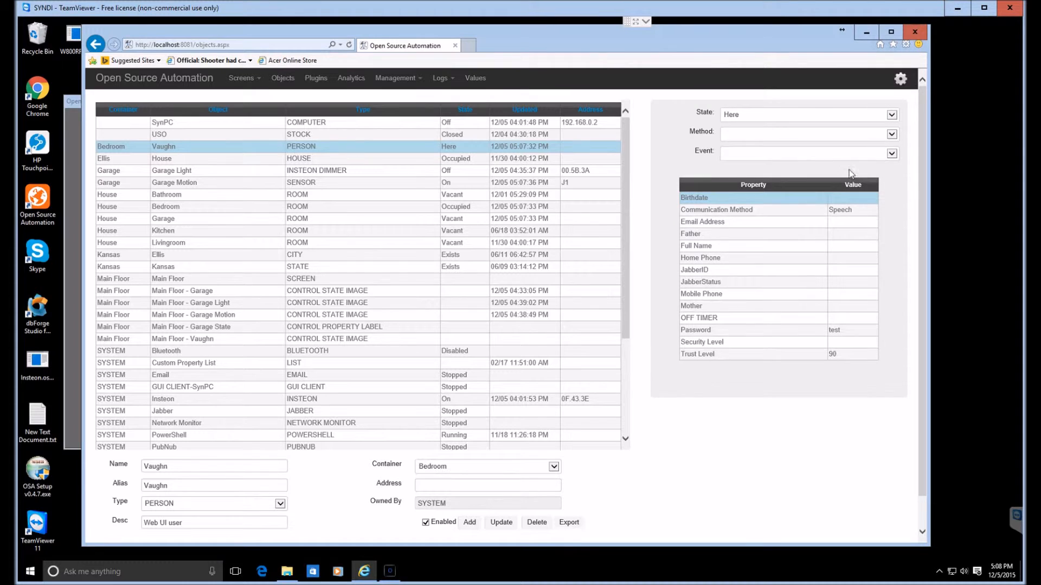
Step: Run the person object's Leaving method and check the portrait's position and state on the floor plan
click(891, 132)
click(791, 149)
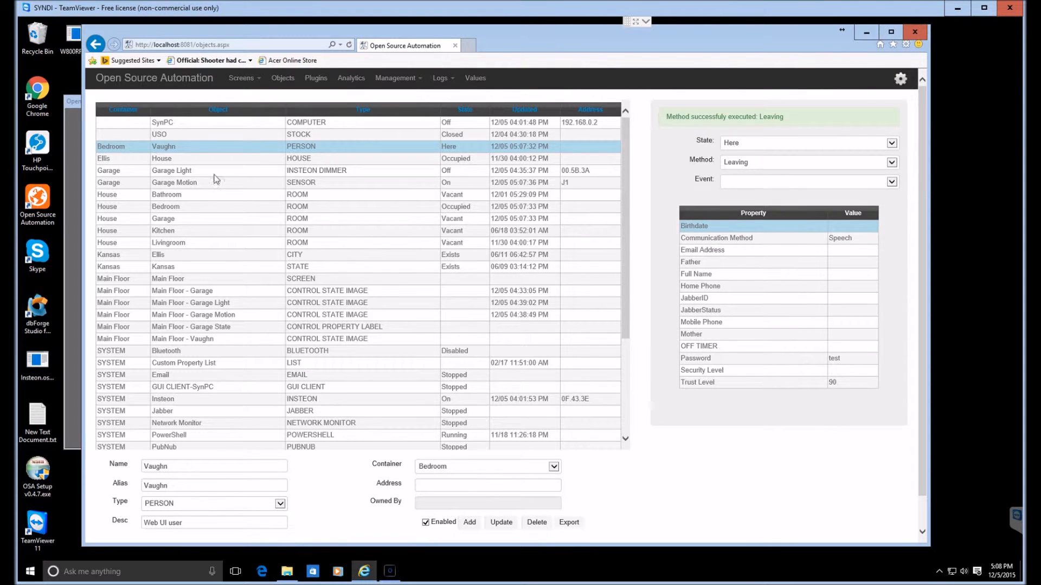
click(65, 187)
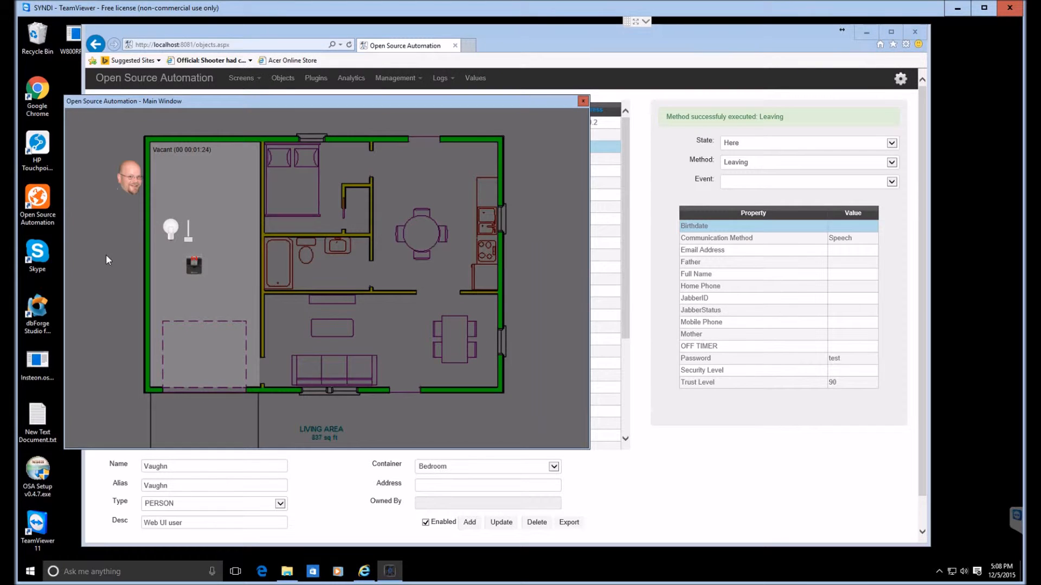
mouse_move(128, 179)
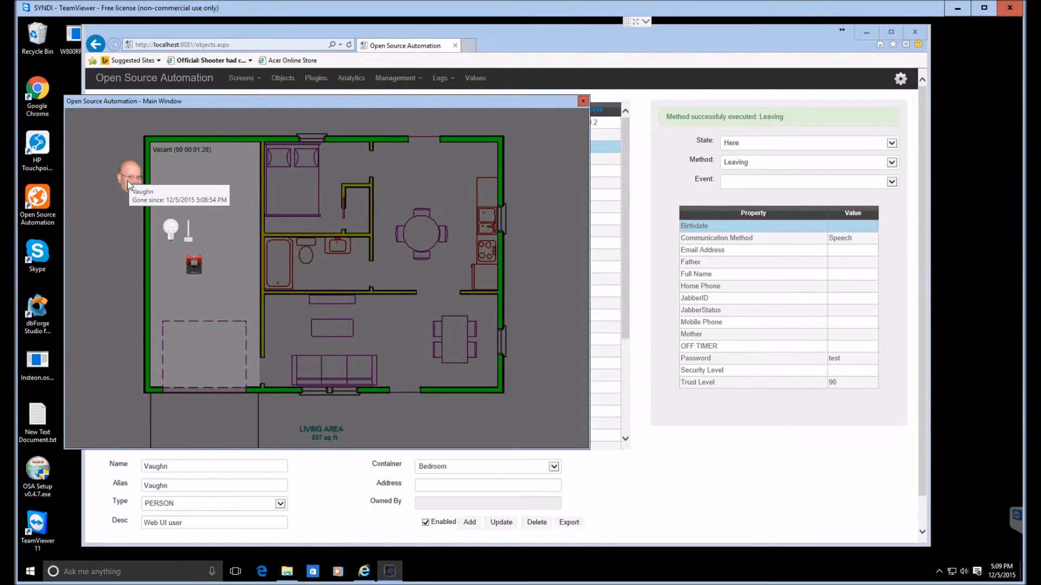
Step: Run the person object's Arriving method and check the portrait and its state on the floor plan
click(867, 168)
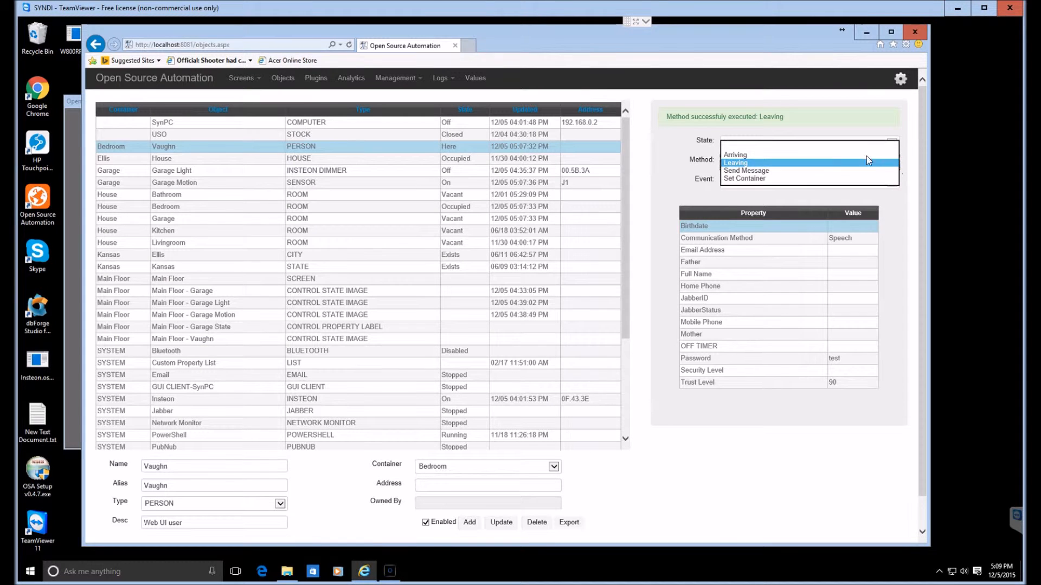
click(746, 155)
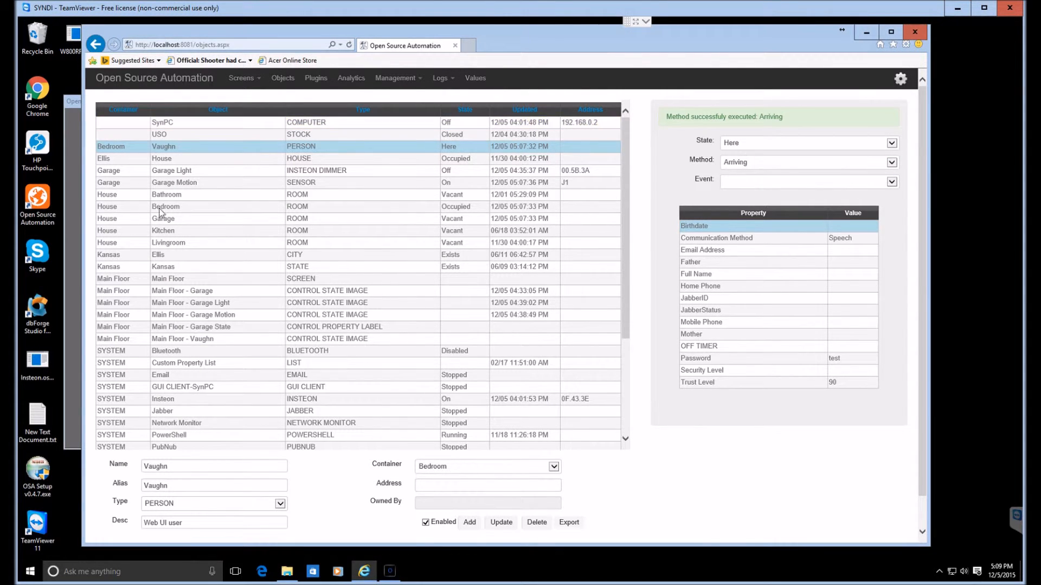
click(64, 234)
mouse_move(190, 270)
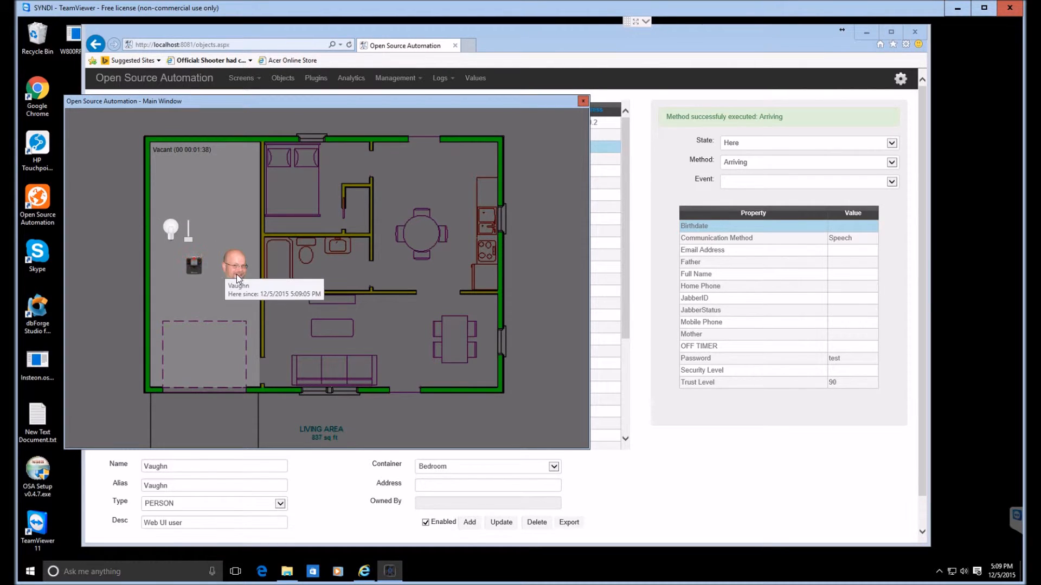
mouse_move(241, 281)
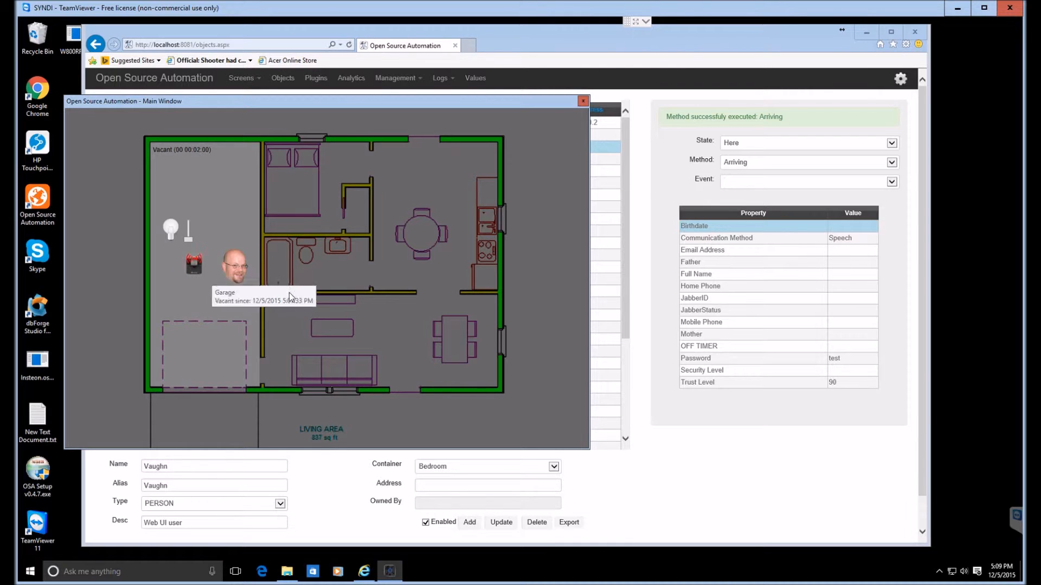
click(602, 311)
drag(623, 301, 638, 425)
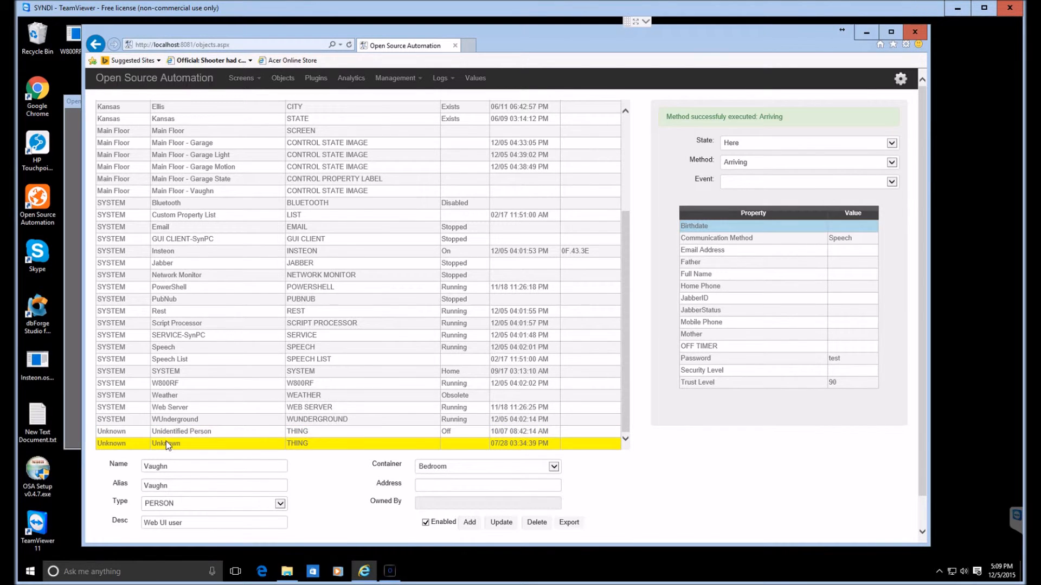
Step: In the floor plan window, open the screen editor and enter LCARS as the name for a new screen
click(70, 329)
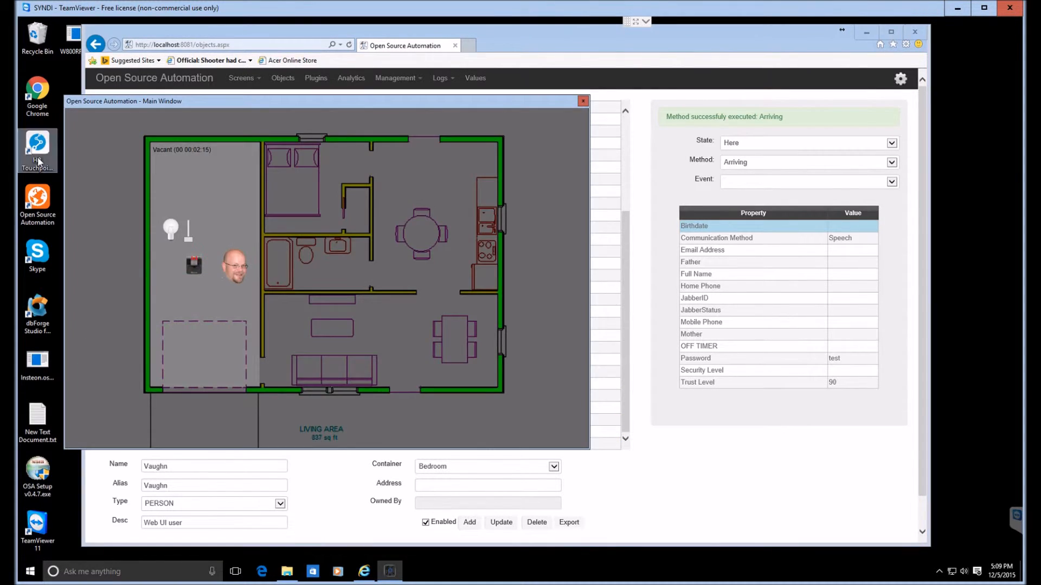
right_click(100, 169)
click(122, 199)
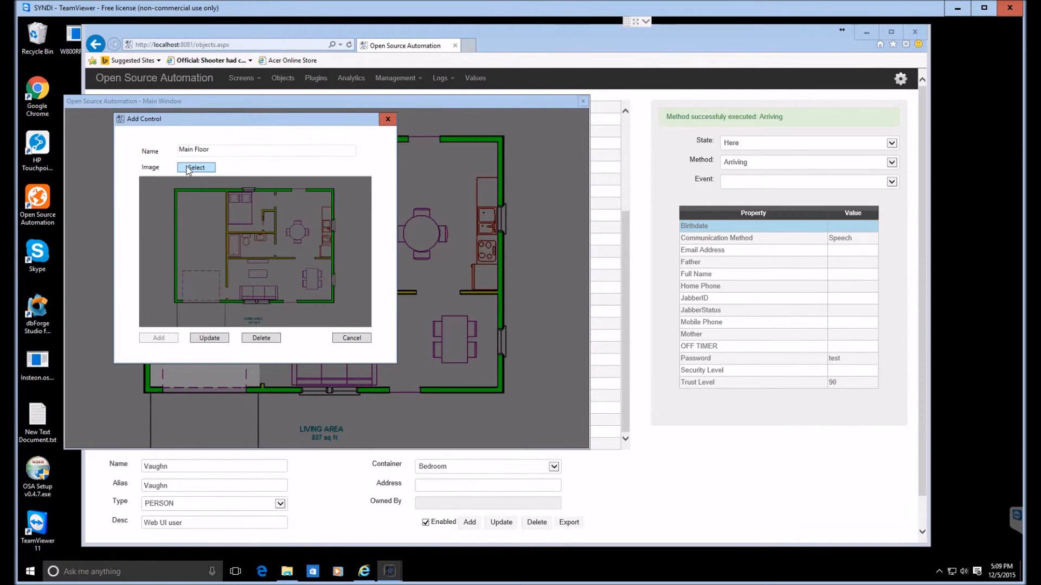
drag(215, 153, 133, 143)
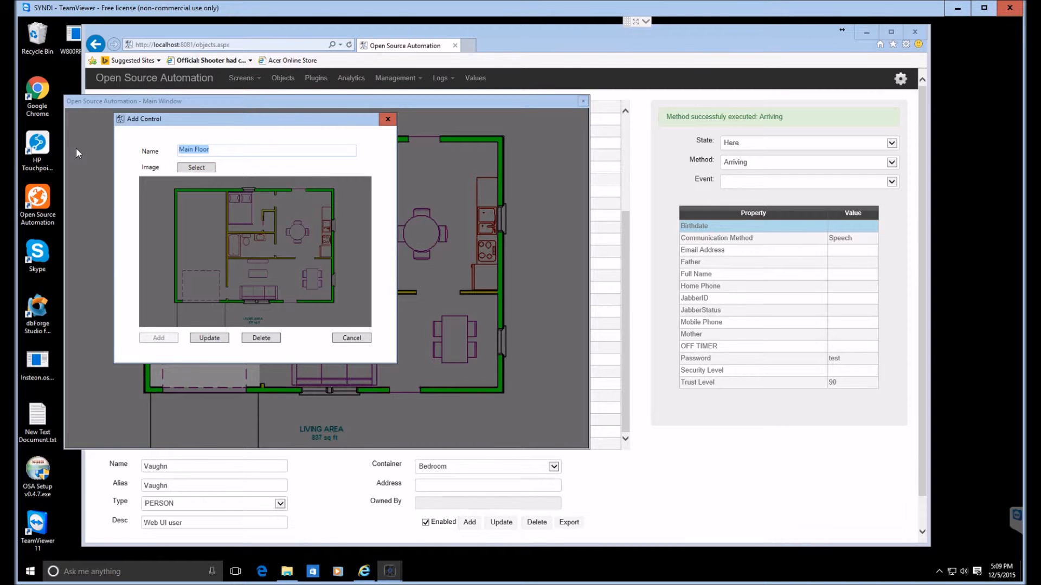
text(LCARS)
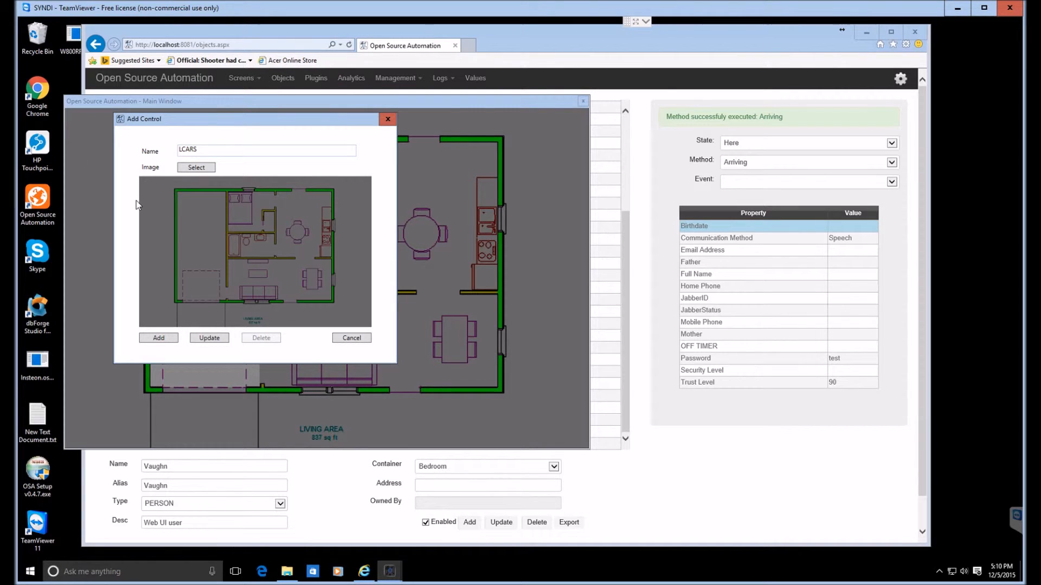
Step: Import LCARS Template 1.png, choose it as the new screen's image and add the screen
click(192, 169)
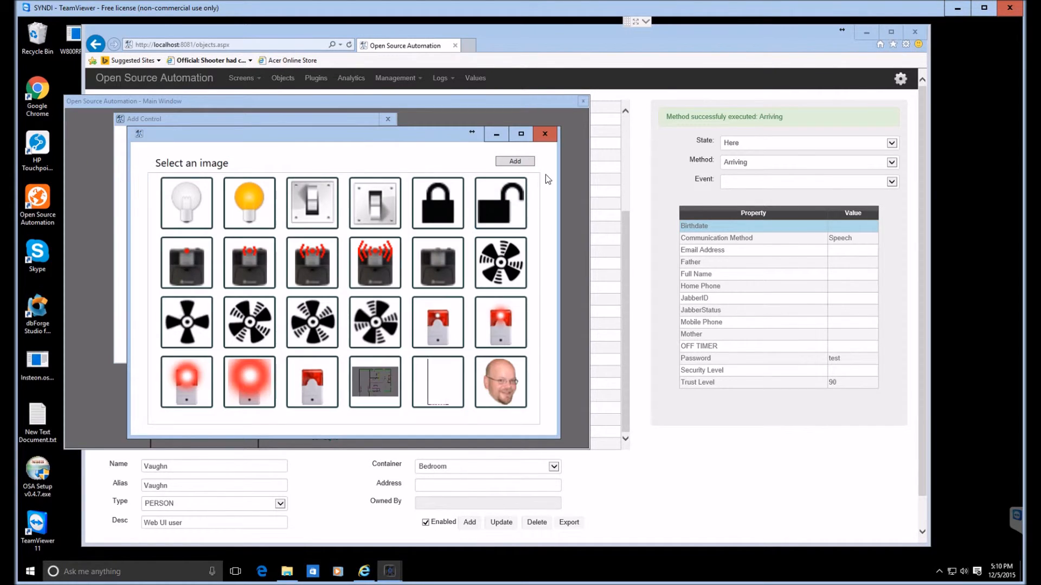
click(534, 158)
scroll(509, 263, down, 5)
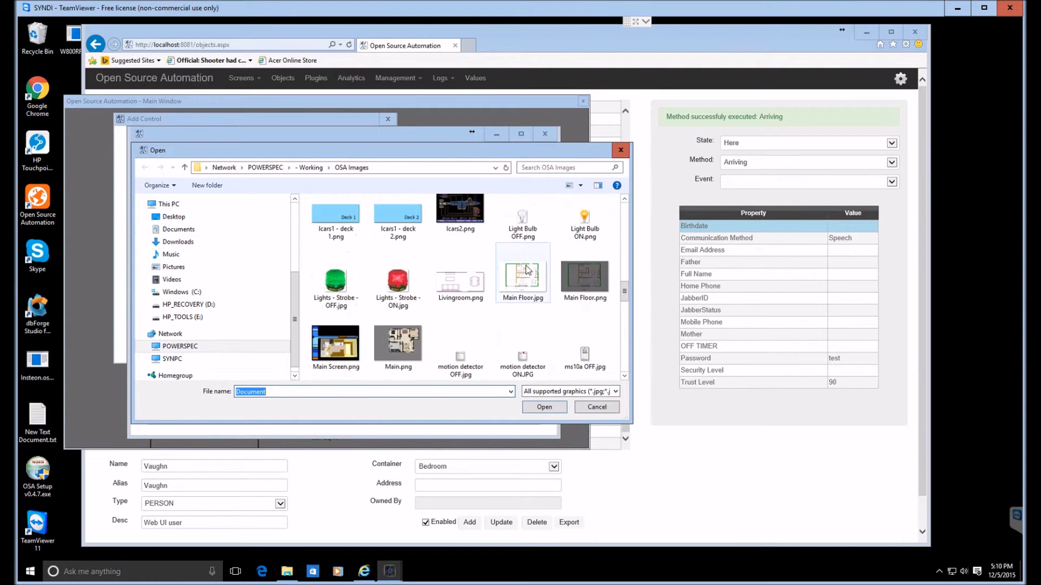
scroll(595, 240, up, 1)
double_click(594, 239)
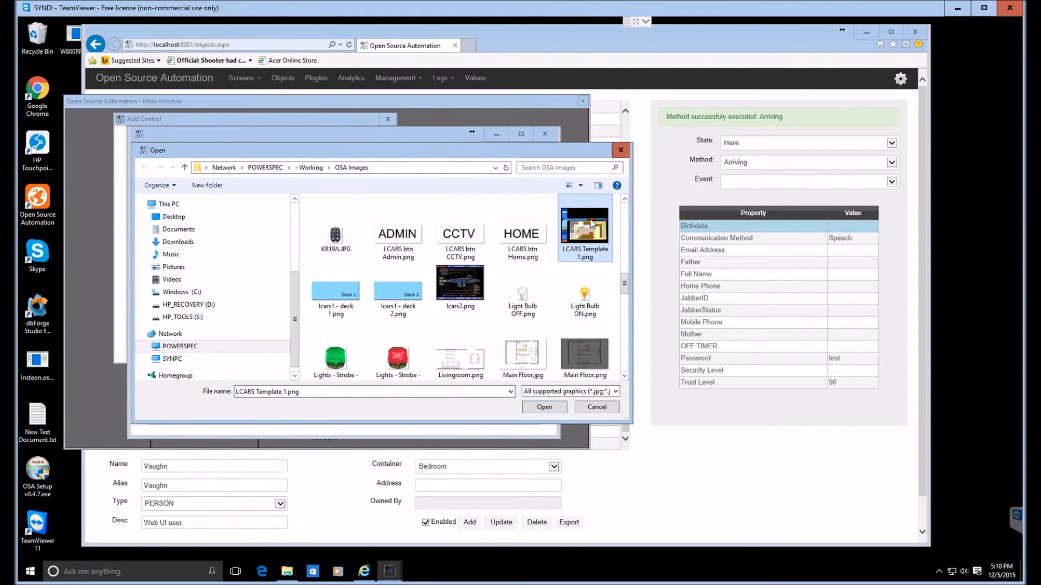
scroll(268, 407, down, 1)
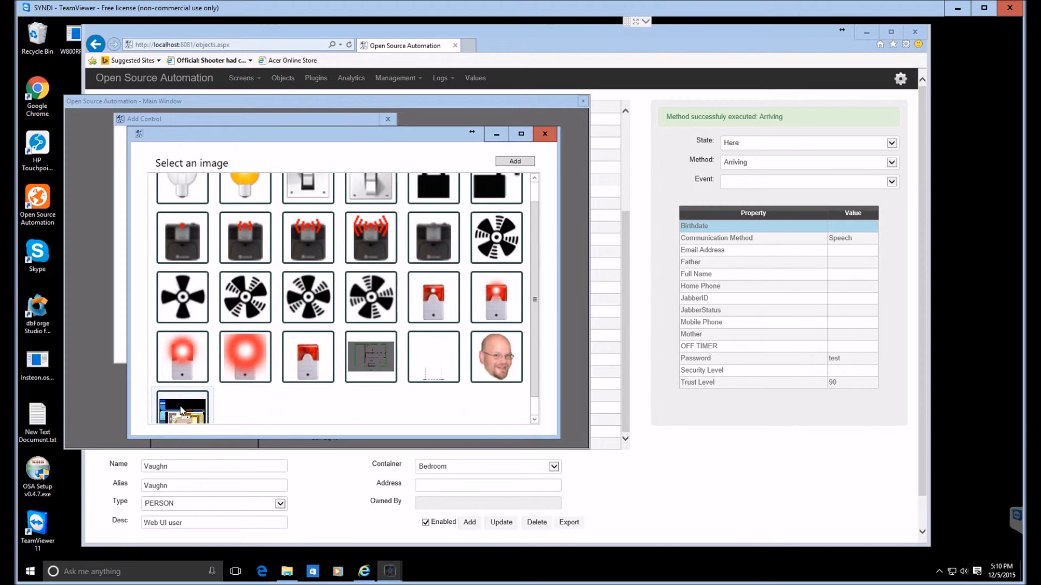
click(180, 406)
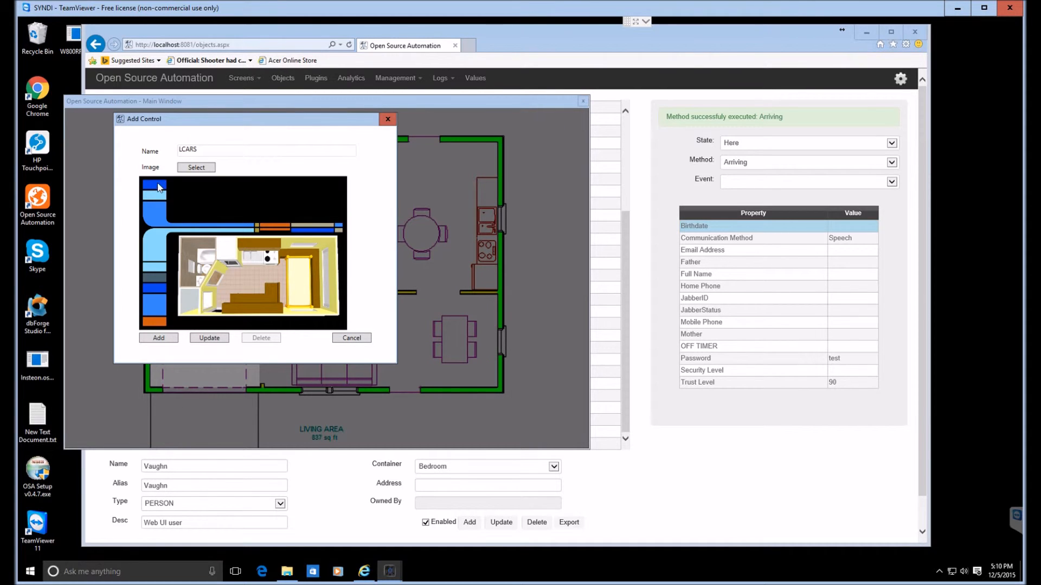
click(158, 338)
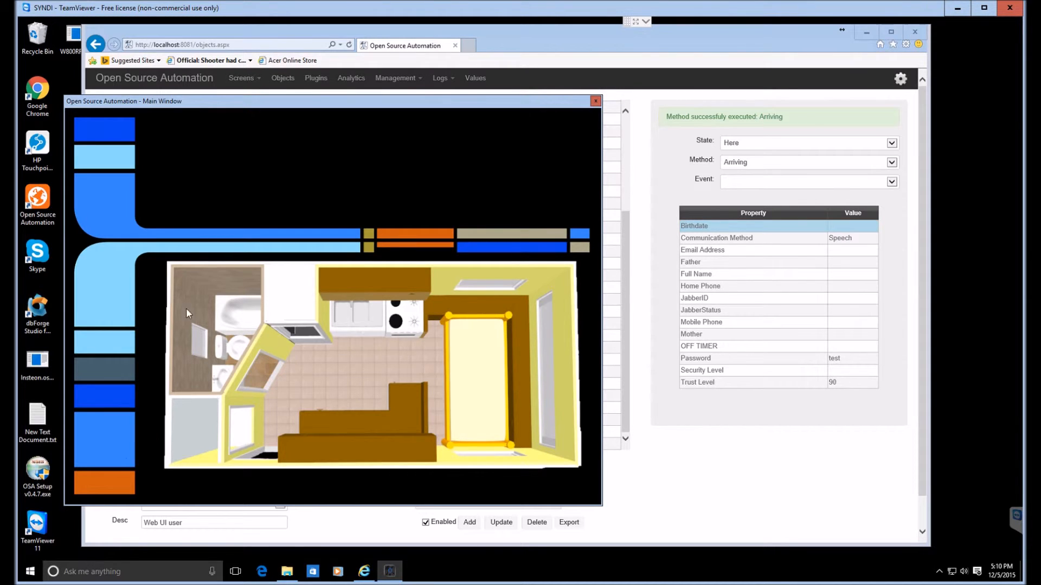
Step: Switch from the LCARS screen back to the Main Floor screen
right_click(282, 247)
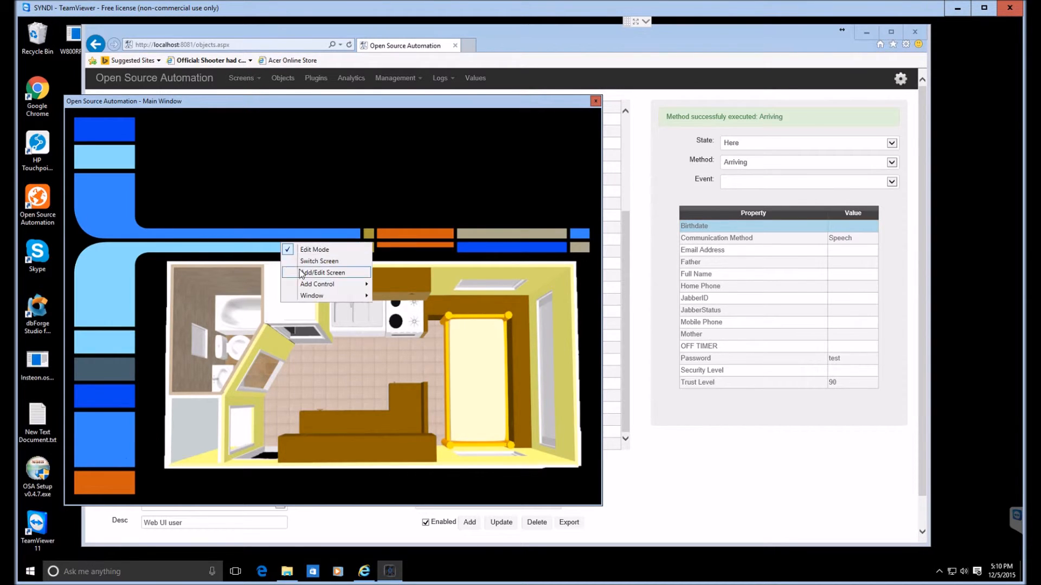
click(313, 263)
click(219, 229)
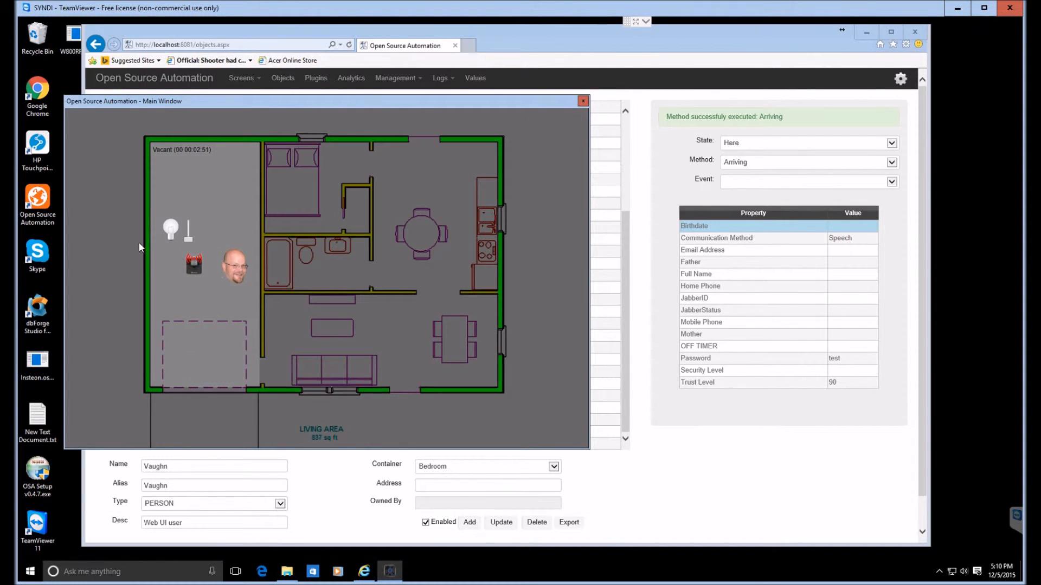
Step: Start a new navigation image control on the Main Floor screen with LCARS as its target
right_click(92, 212)
mouse_move(124, 258)
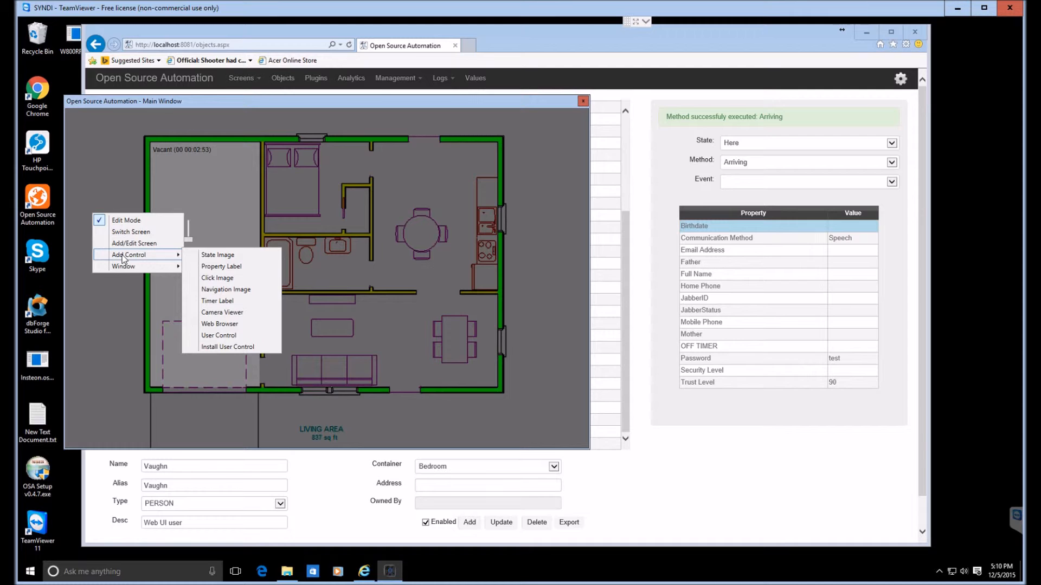
click(234, 291)
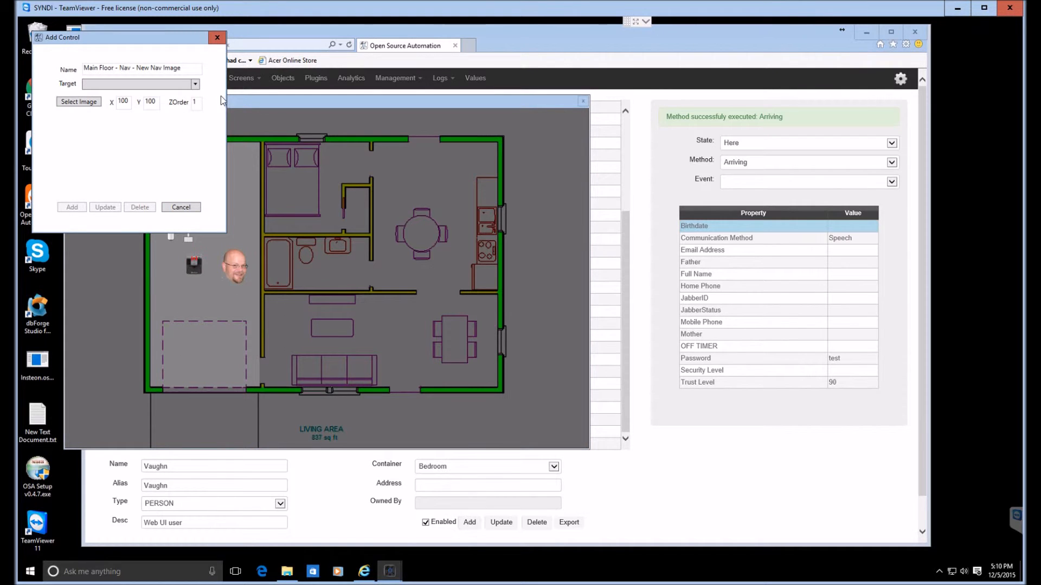
click(194, 85)
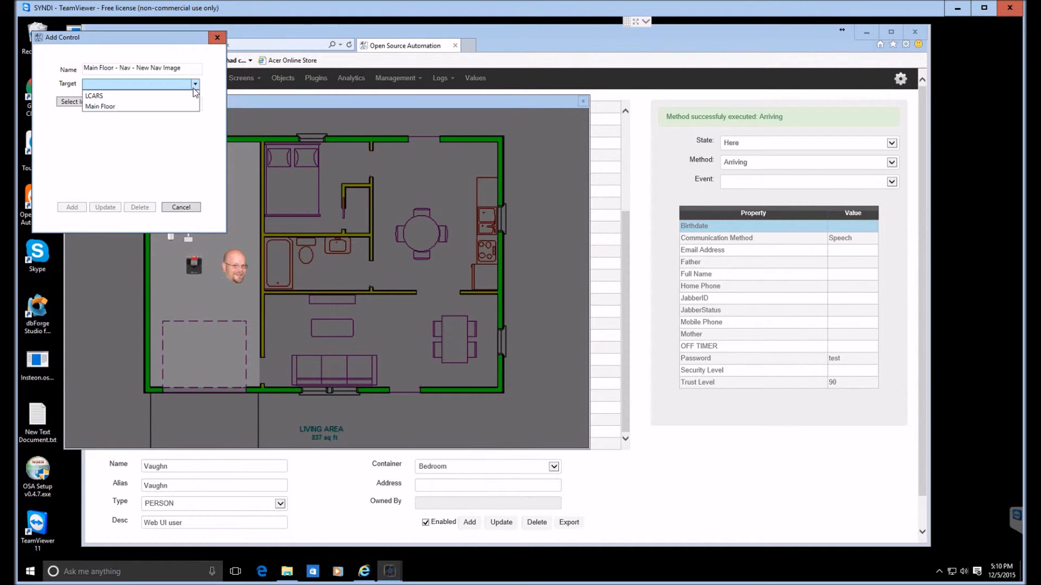
click(96, 96)
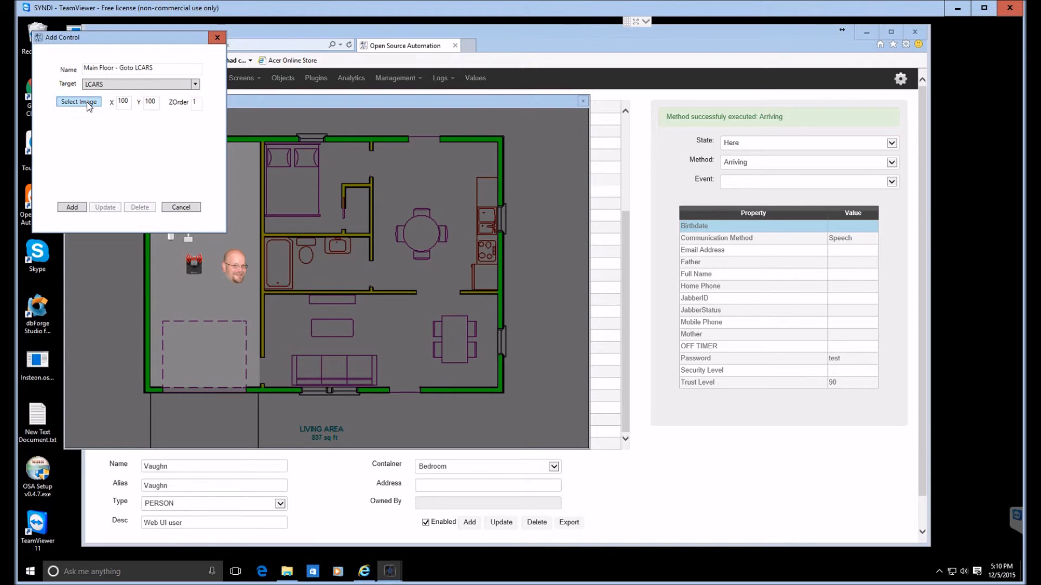
Step: Import lcars1 - deck 1.png, choose it as the navigation control's image and add the control at X 100, Y 100
click(95, 101)
click(429, 67)
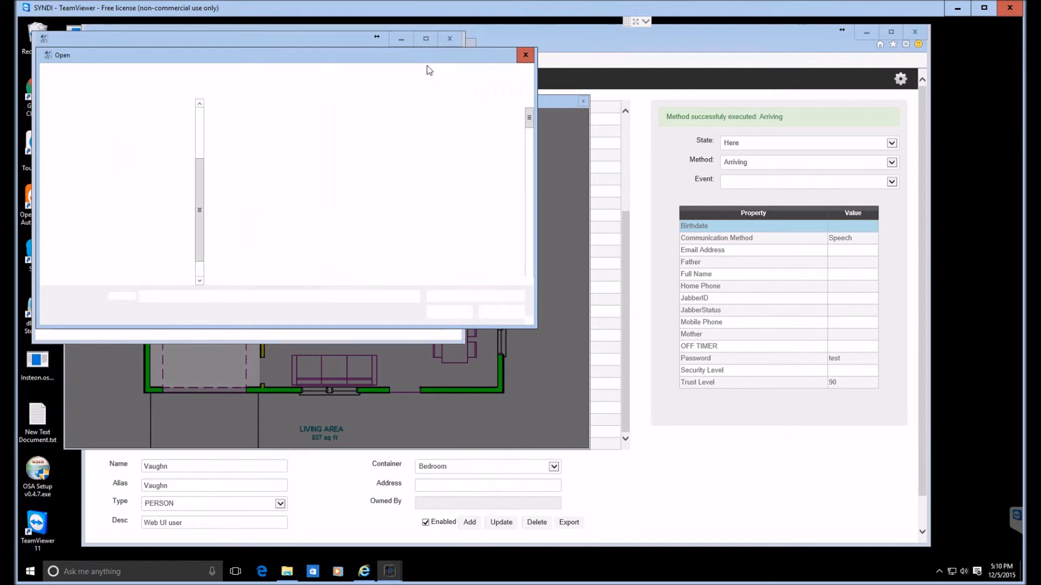
drag(530, 120, 543, 192)
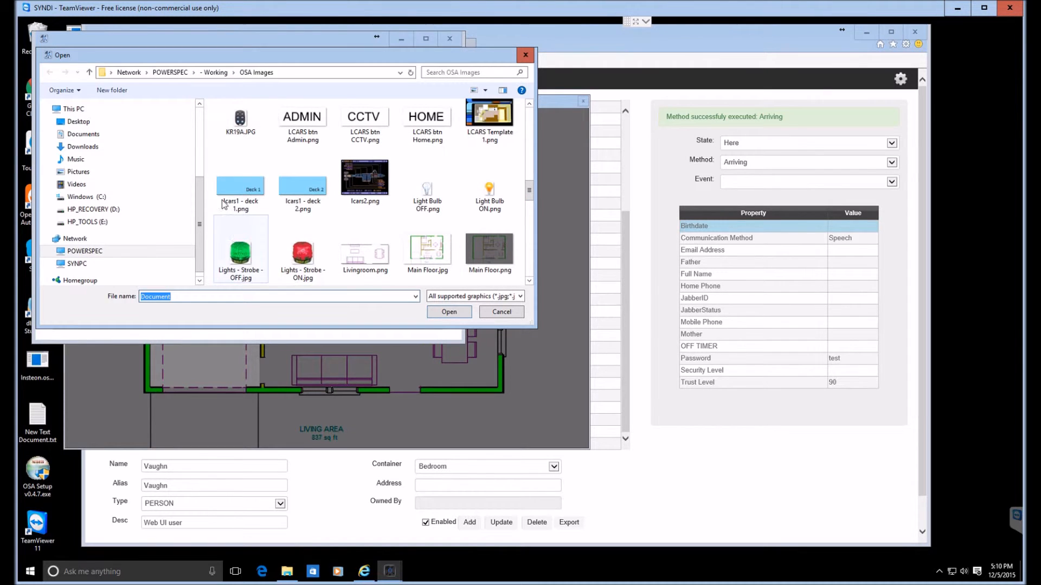
double_click(237, 188)
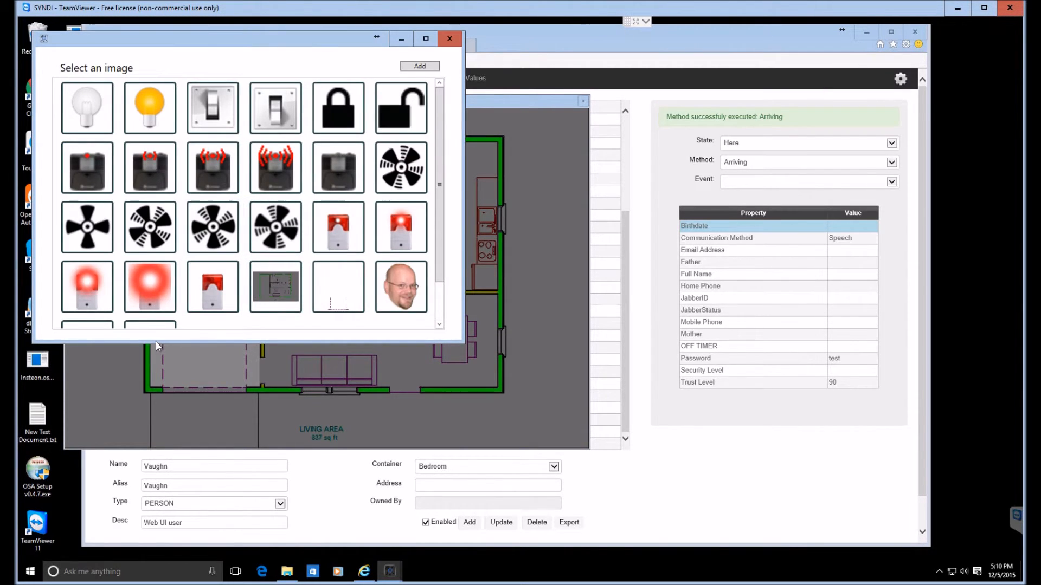
scroll(151, 326, down, 2)
click(152, 304)
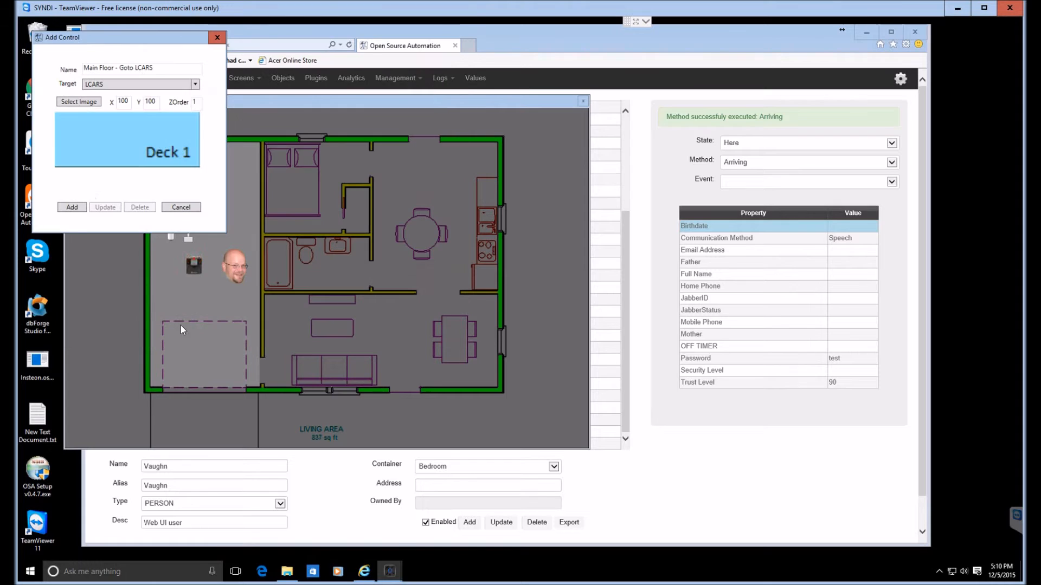
click(72, 207)
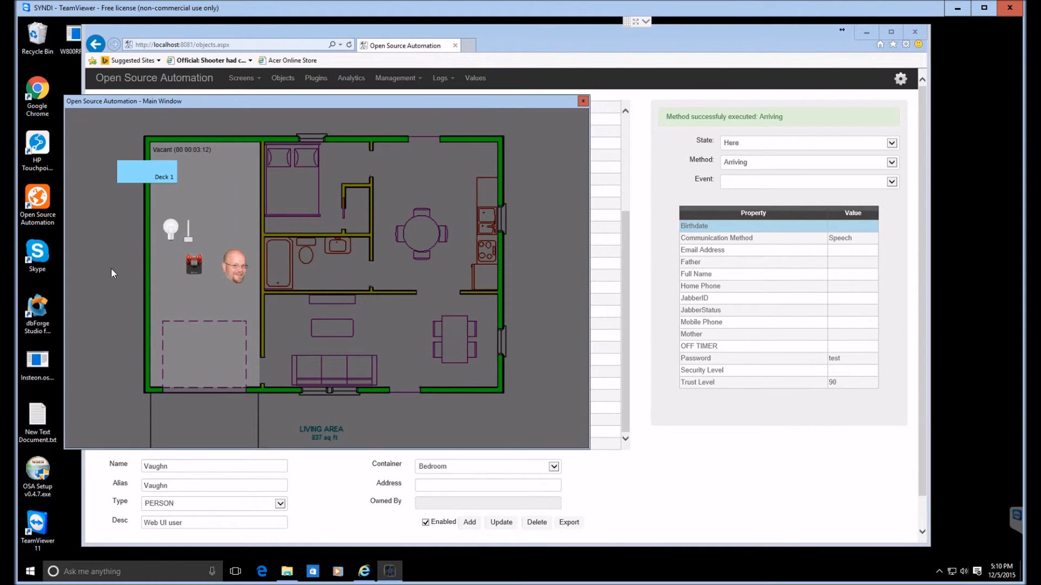
Step: Move the Deck 1 navigation image to the upper-left corner of the Main Floor screen and leave edit mode
right_click(131, 239)
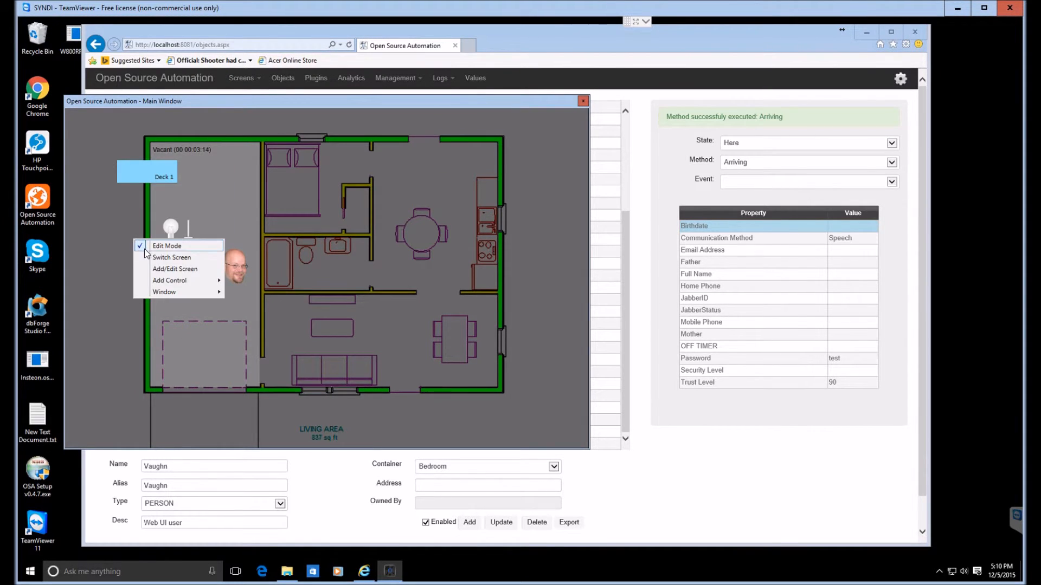
click(114, 217)
drag(141, 171, 98, 127)
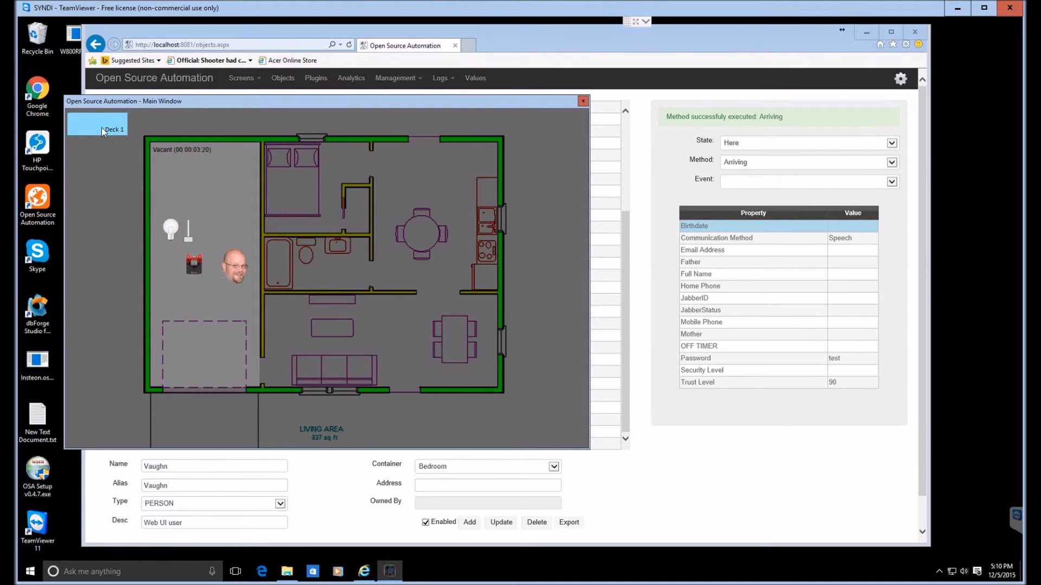
right_click(118, 195)
click(83, 125)
Step: Follow the Deck 1 image to the LCARS screen and start a new navigation image control there with Main Floor as its target
click(82, 124)
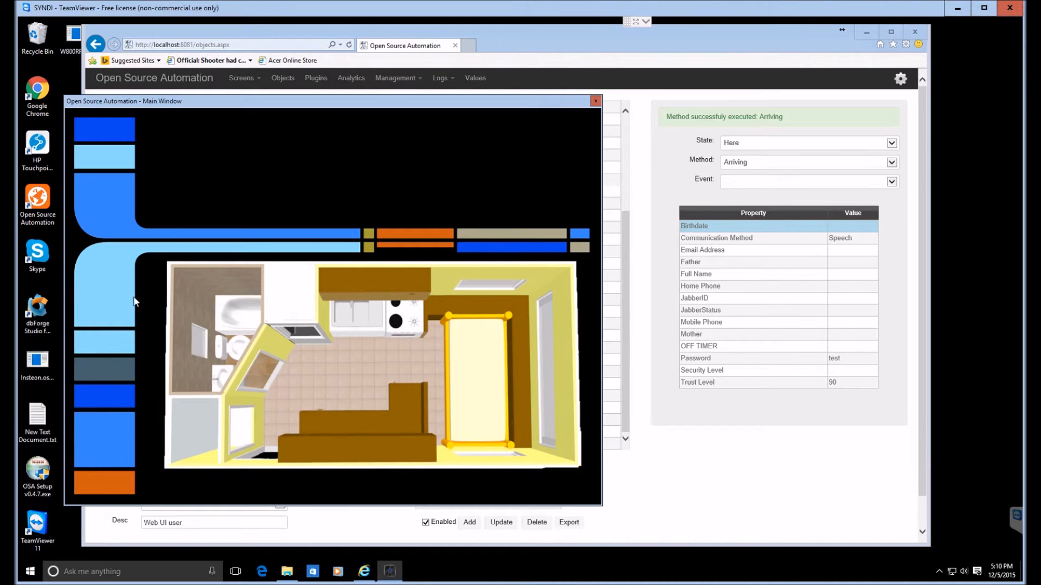
right_click(112, 282)
mouse_move(170, 324)
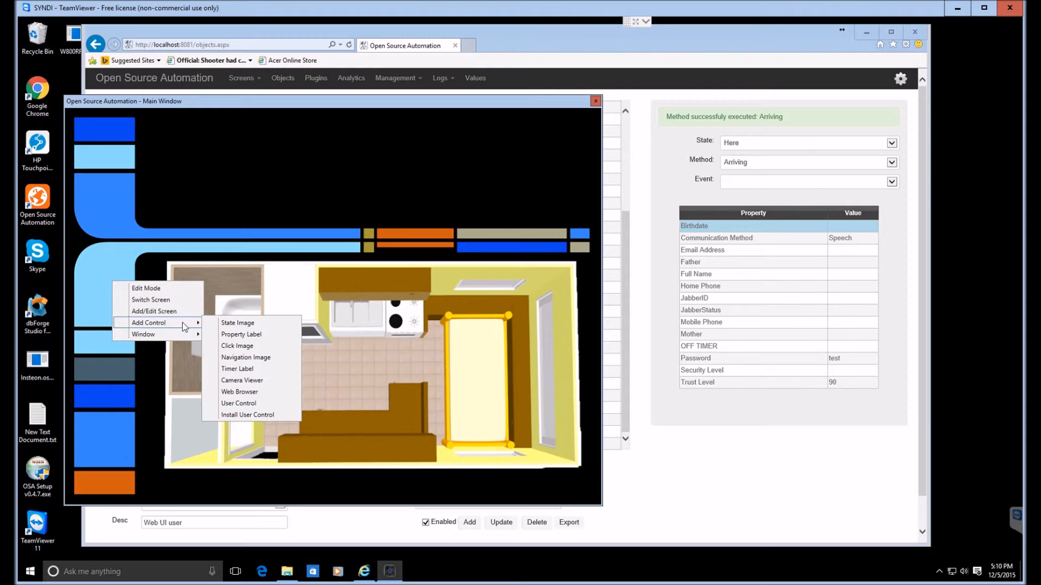
click(245, 357)
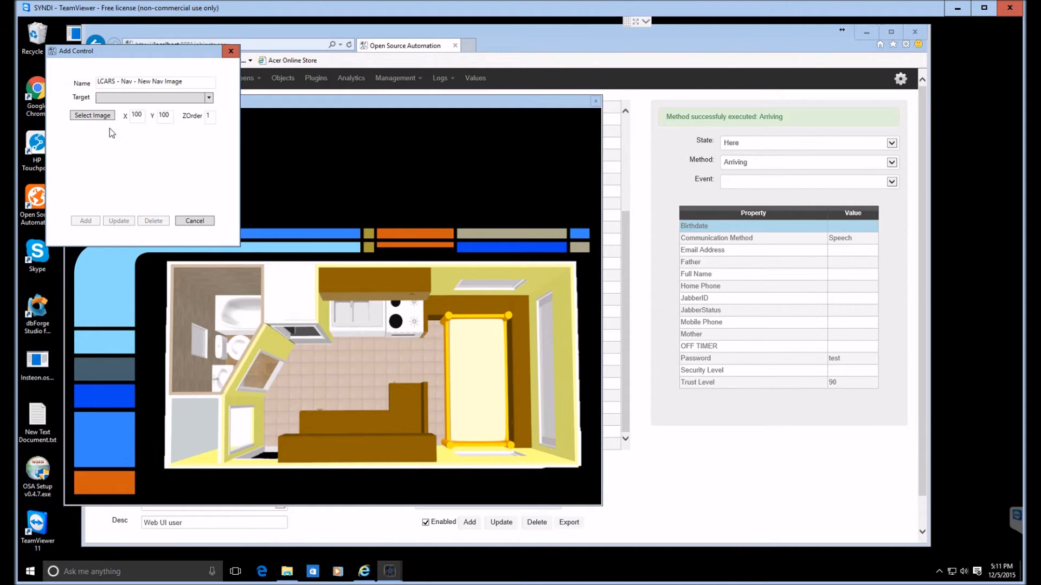
click(115, 99)
click(108, 120)
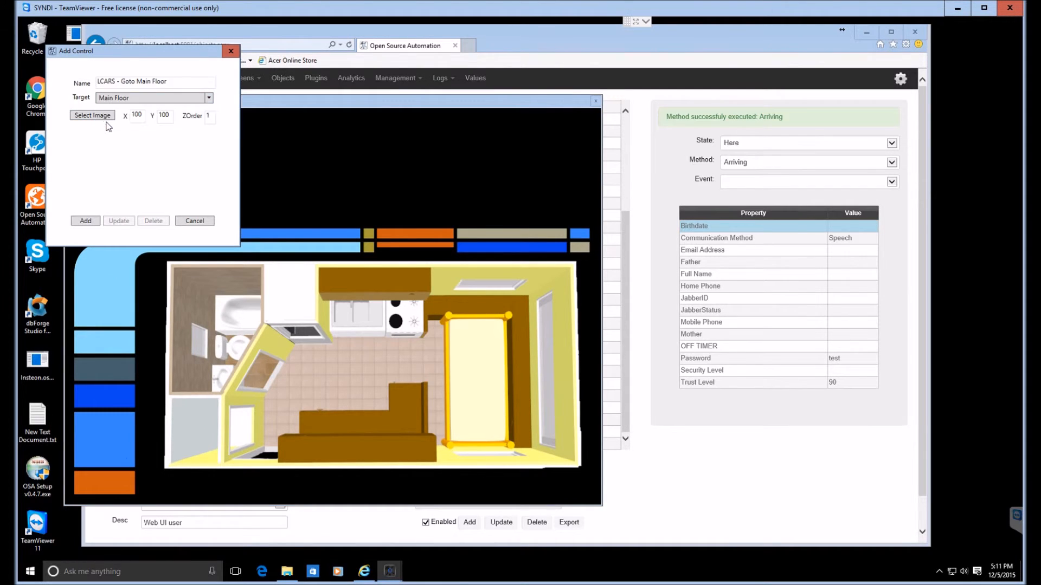
Step: Import lcars1 - deck 2.png, choose it as the control's image and add the control at X 100, Y 100
click(96, 117)
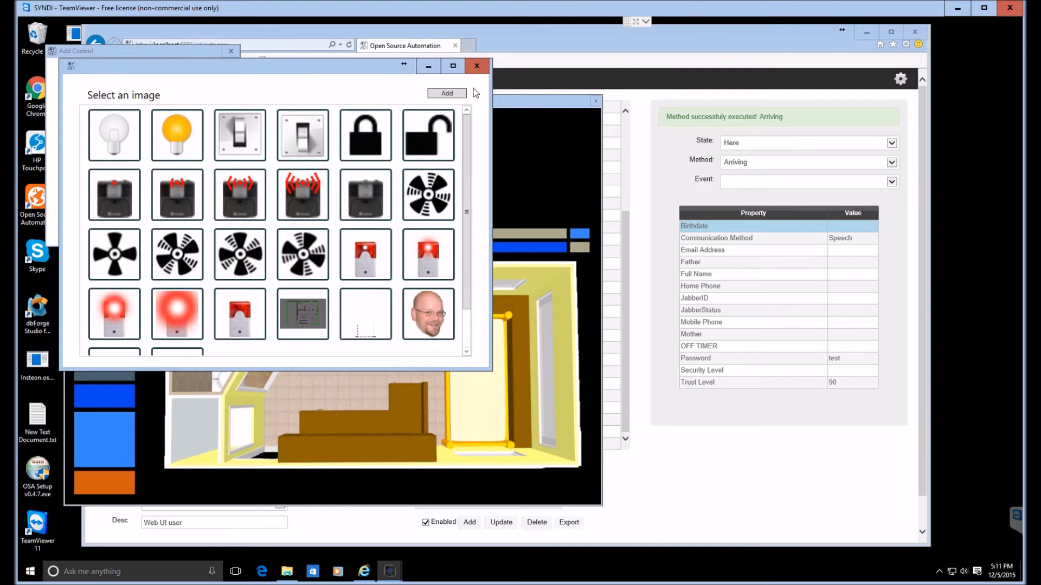
click(448, 94)
scroll(341, 252, down, 6)
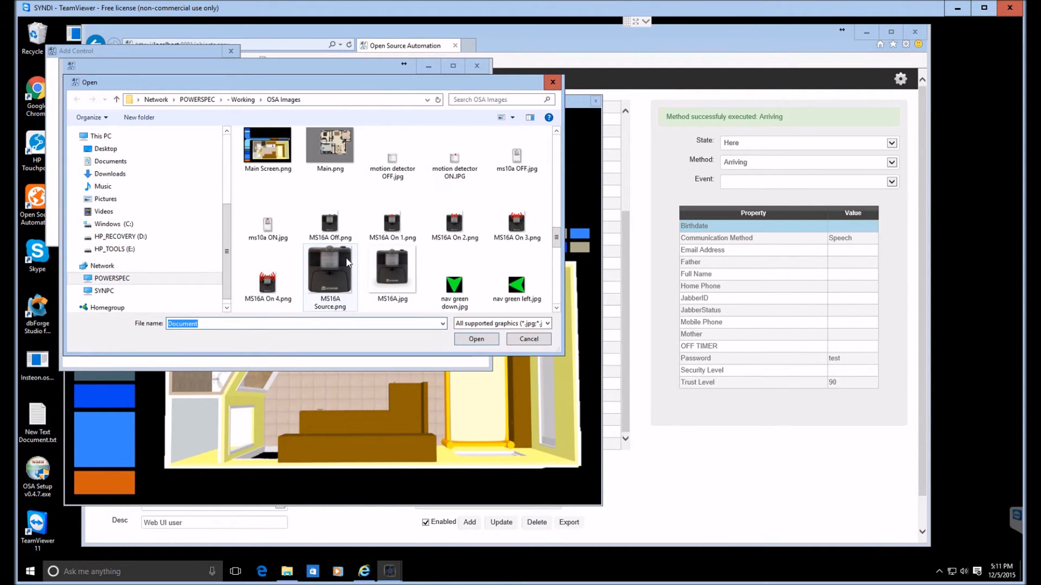
scroll(347, 263, up, 5)
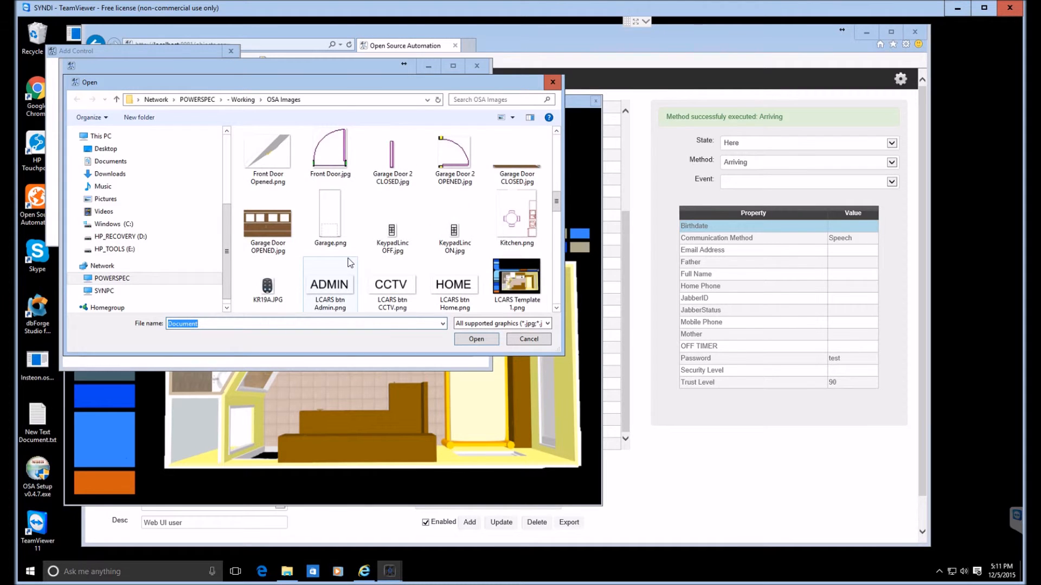
scroll(349, 263, down, 3)
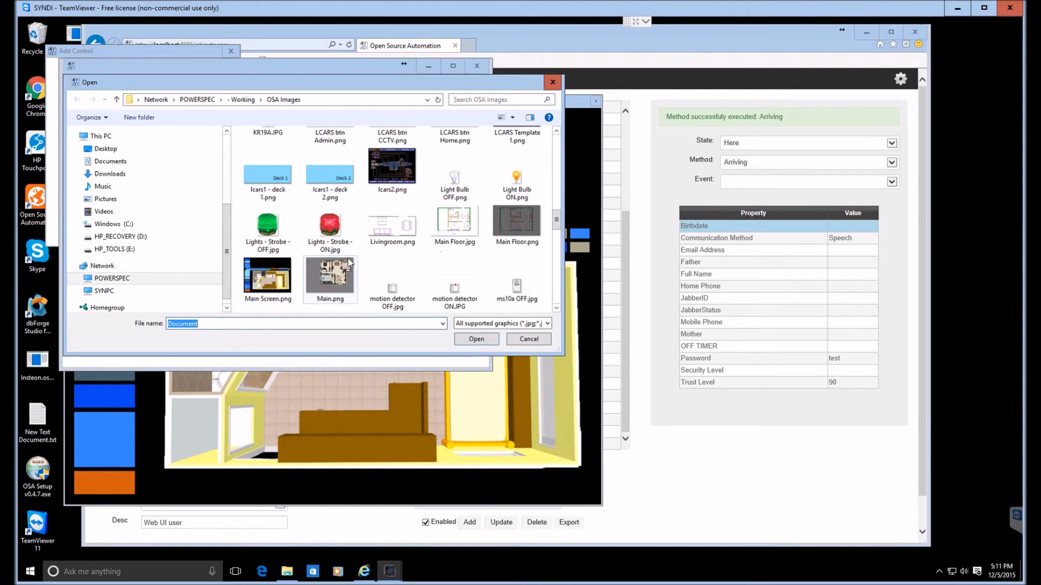
double_click(331, 173)
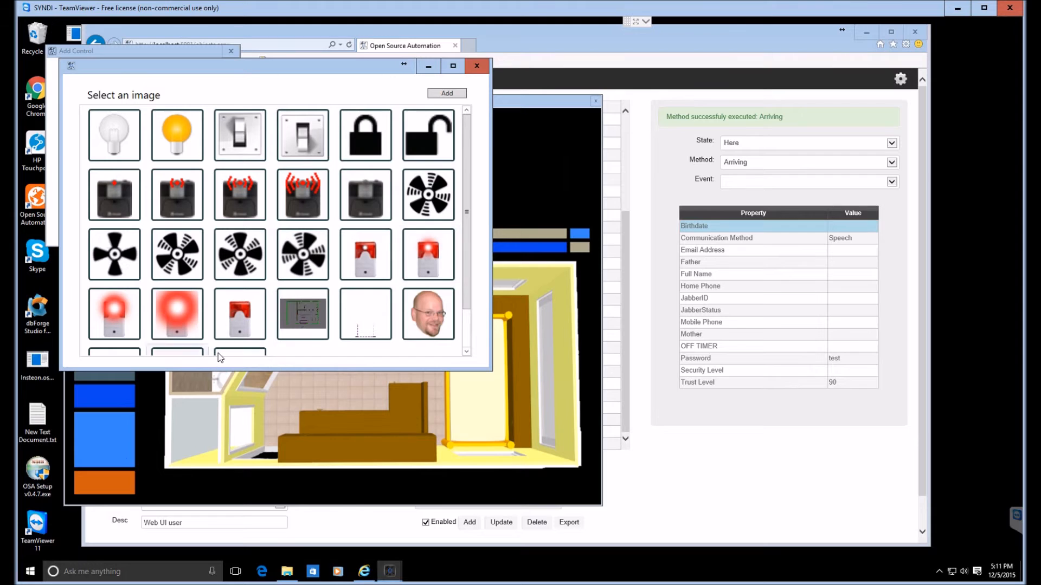
scroll(218, 353, down, 2)
click(244, 347)
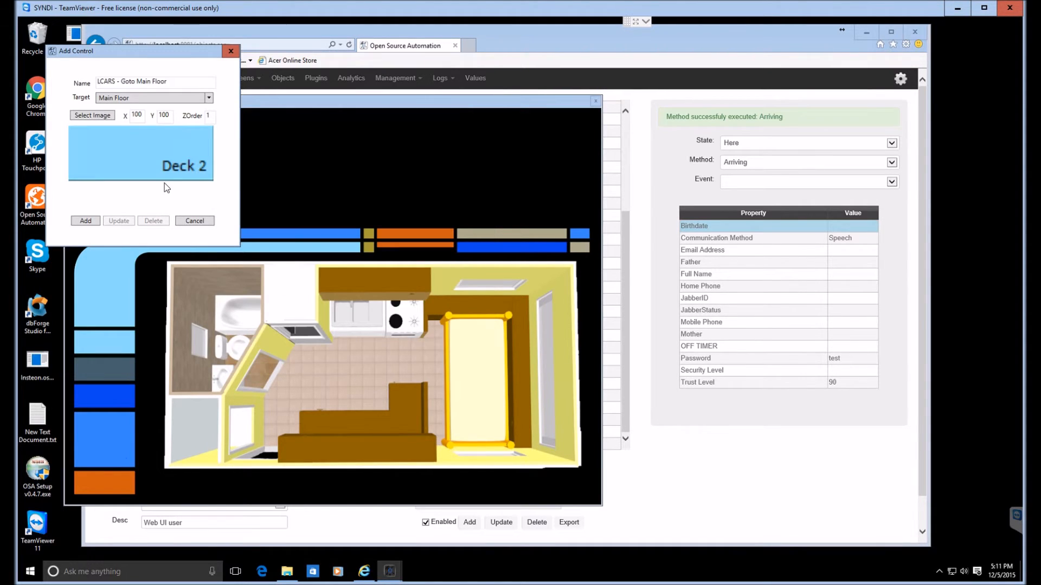
click(92, 222)
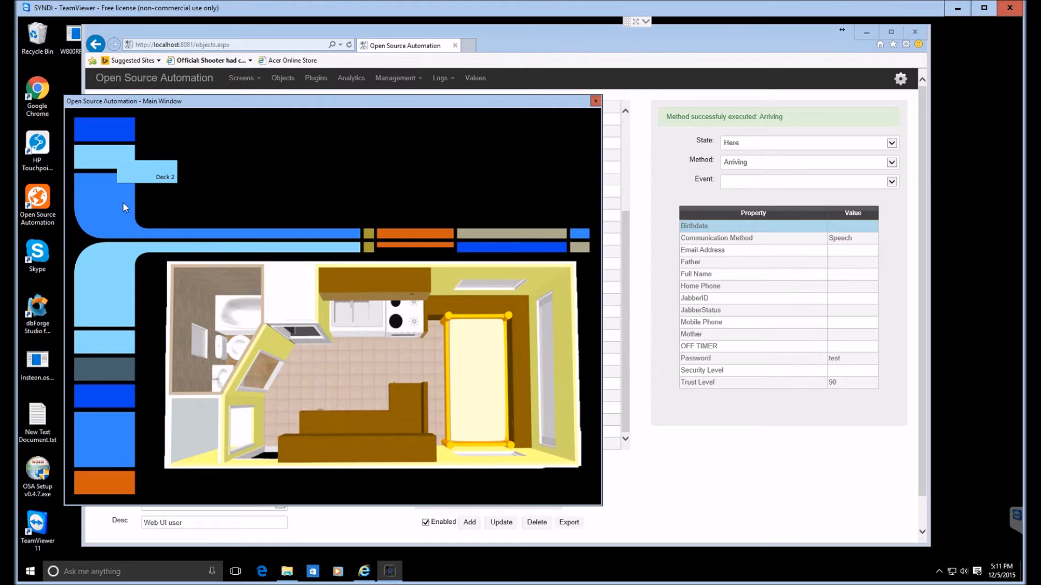
Step: Move the Deck 2 navigation image onto the small light-blue block above the dark grey one on the LCARS screen and leave edit mode
right_click(211, 200)
click(247, 209)
drag(144, 172, 107, 348)
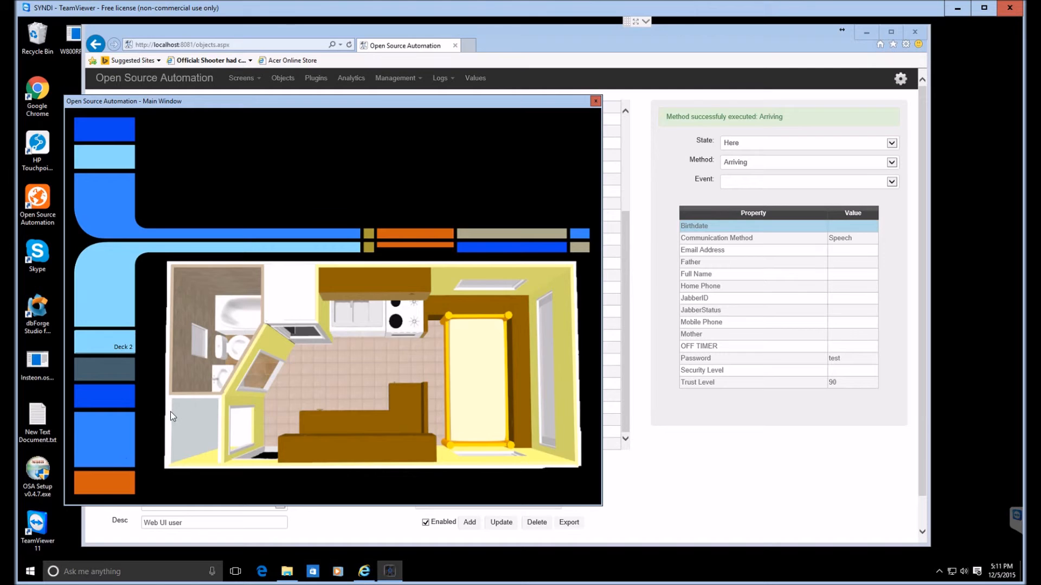
right_click(135, 364)
click(162, 373)
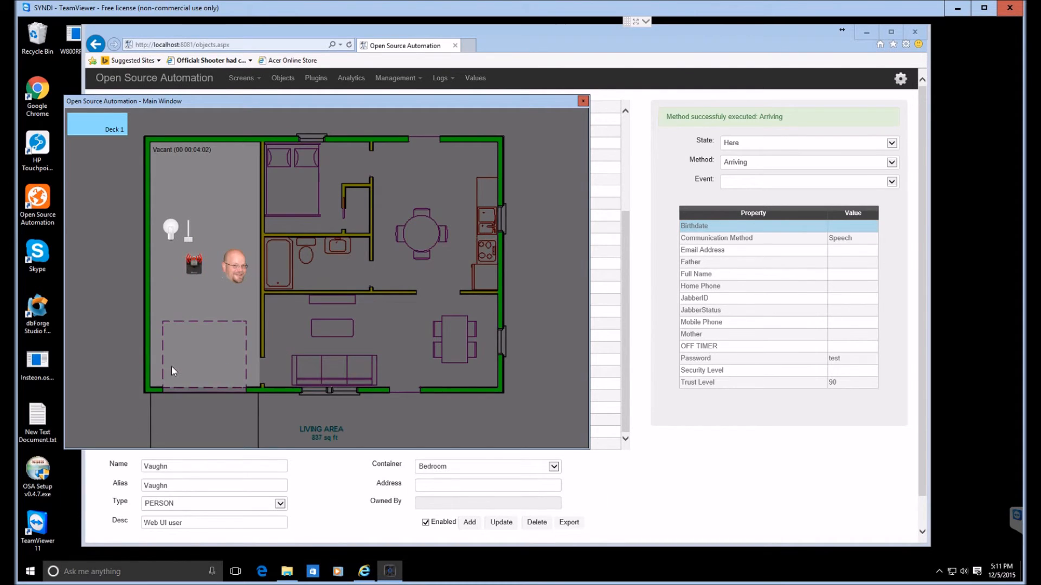
Step: Test the Deck 1 and Deck 2 navigation images by going back and forth between the Main Floor and LCARS screens
click(89, 119)
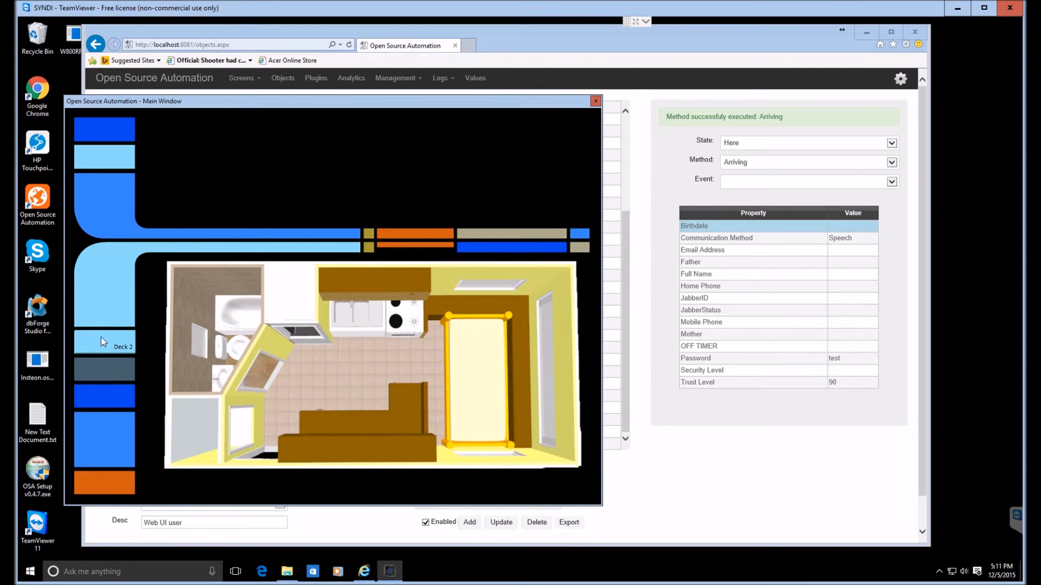
click(103, 343)
click(95, 131)
click(104, 348)
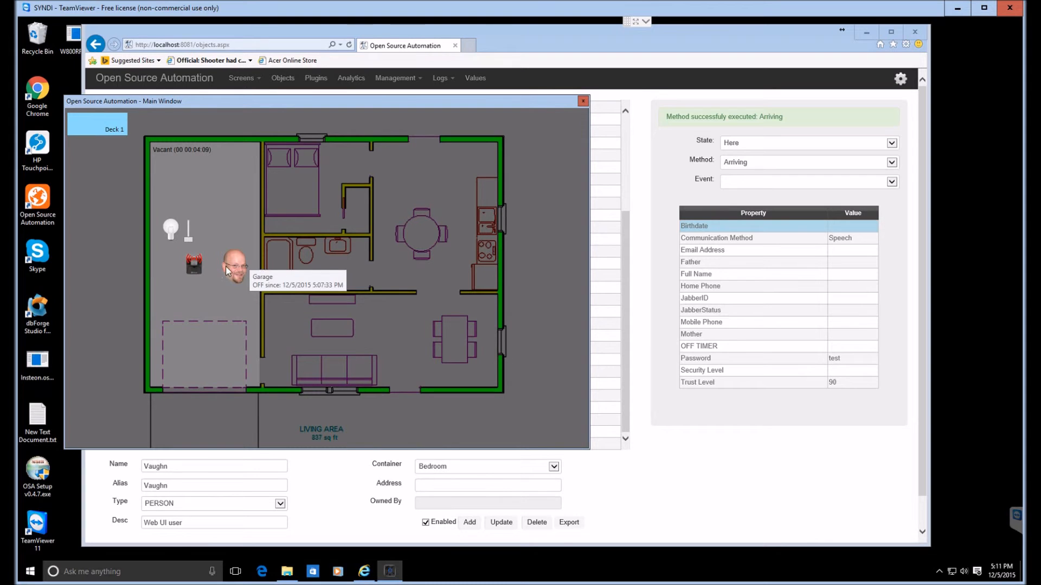
Step: Set the Garage Light to 49% with its slider on the Main Floor screen
mouse_move(187, 237)
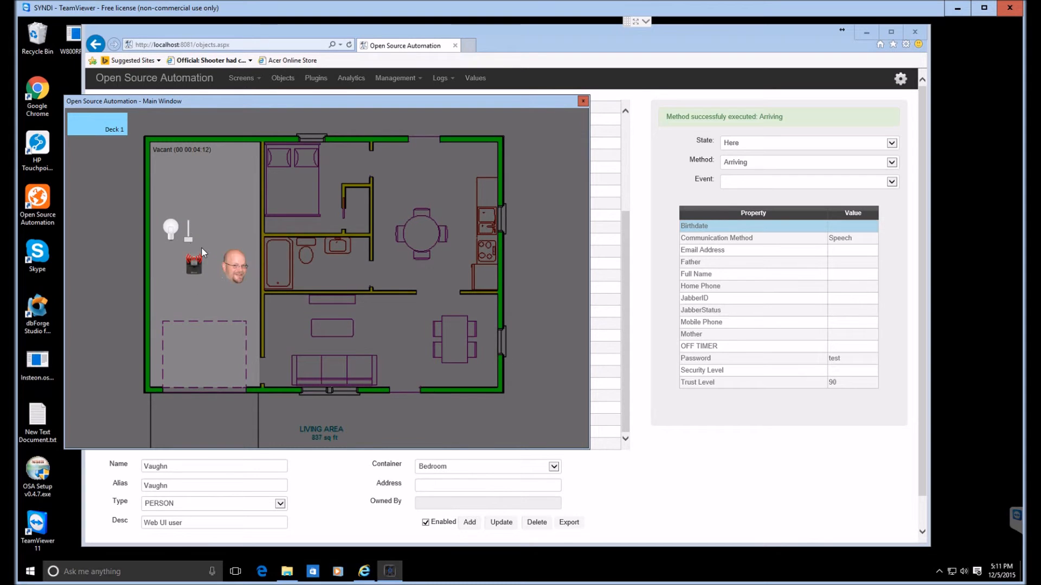
mouse_move(208, 266)
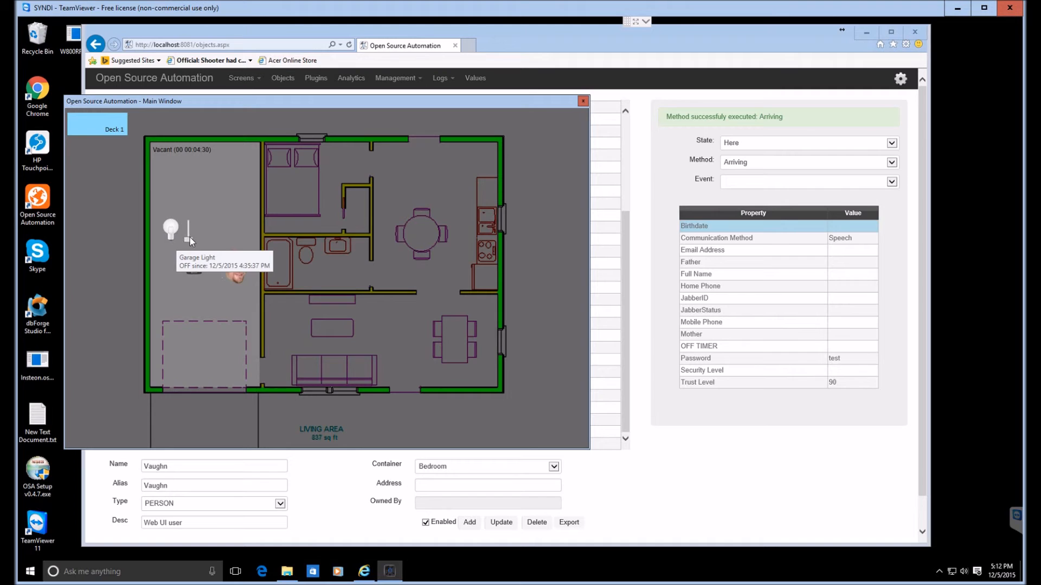
drag(187, 240, 188, 230)
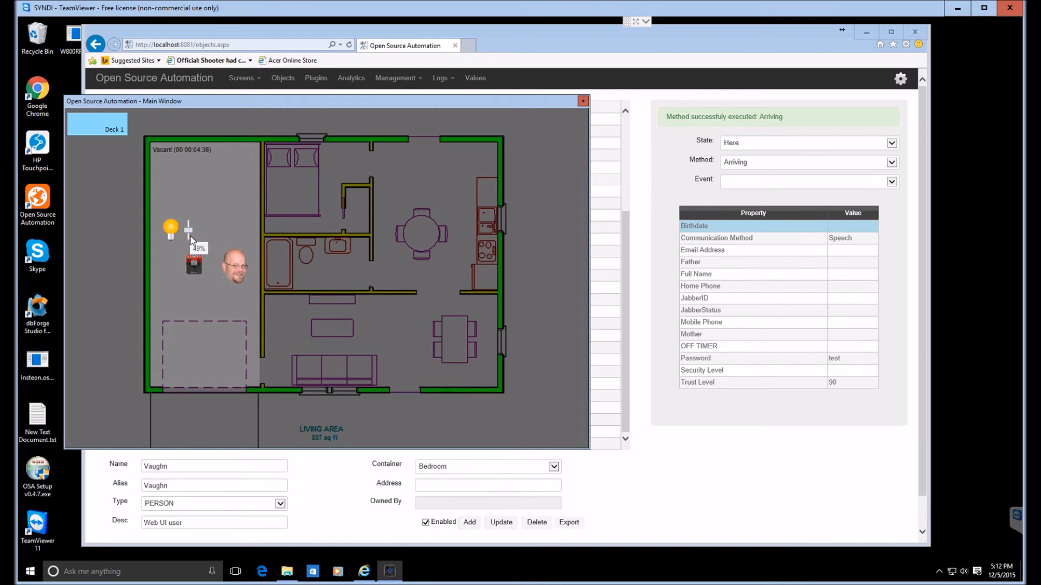
click(187, 232)
Step: Set the Light Level property of the Garage room object to 80 in the web interface and save it
click(703, 503)
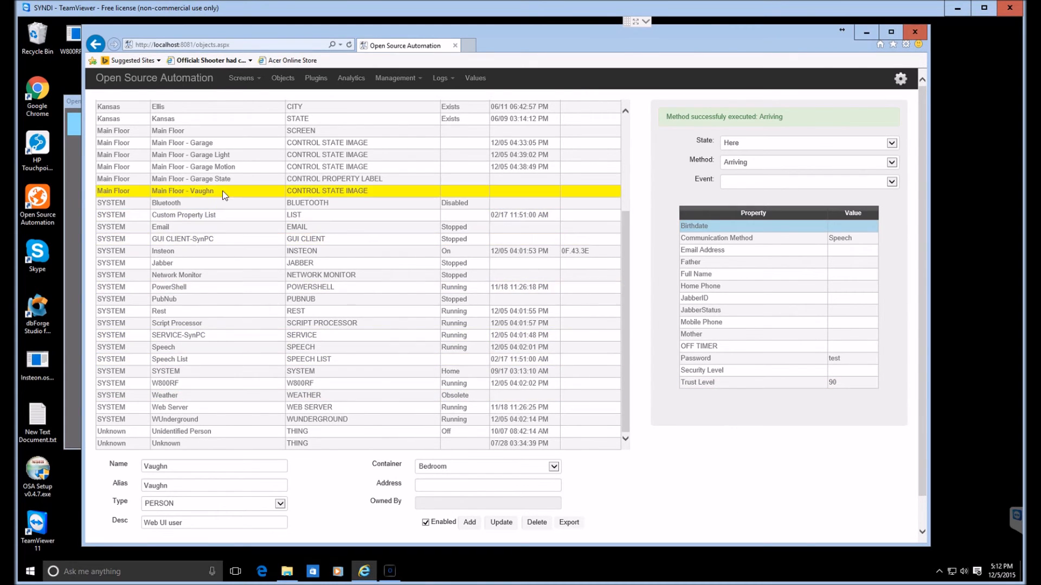
click(203, 147)
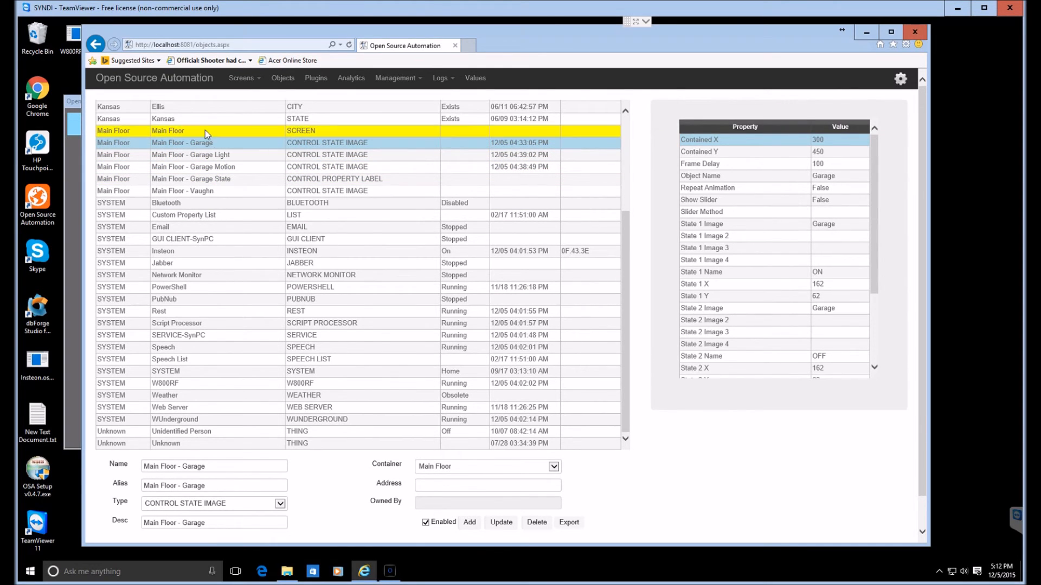
scroll(205, 134, up, 3)
click(194, 216)
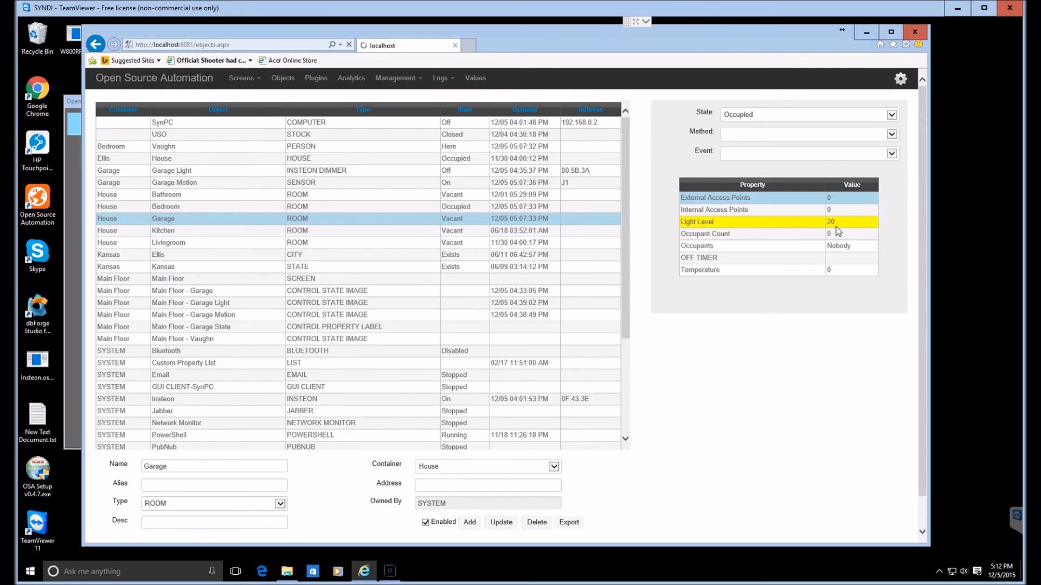
click(813, 221)
click(702, 327)
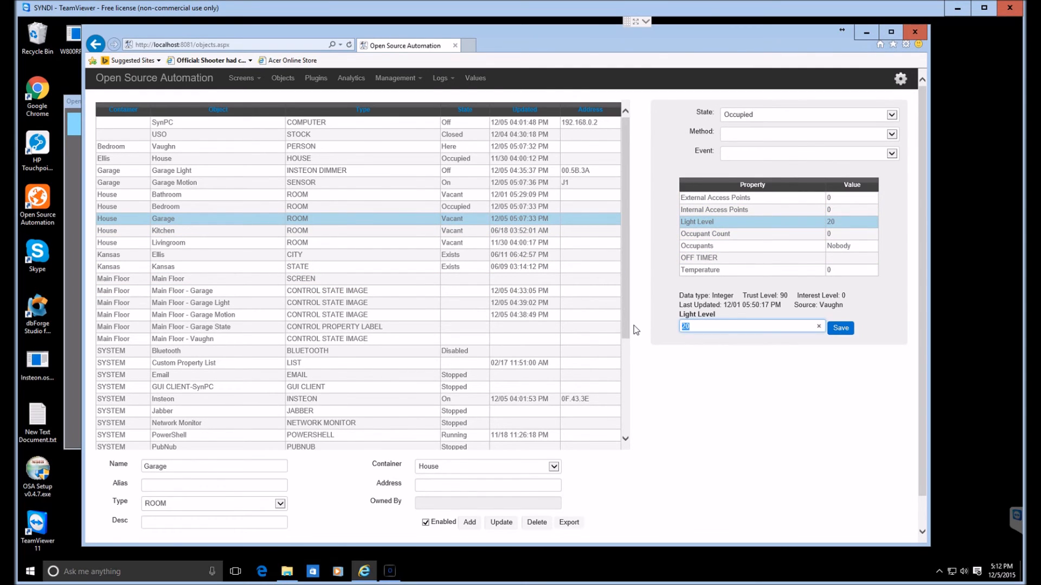
text(80)
click(834, 330)
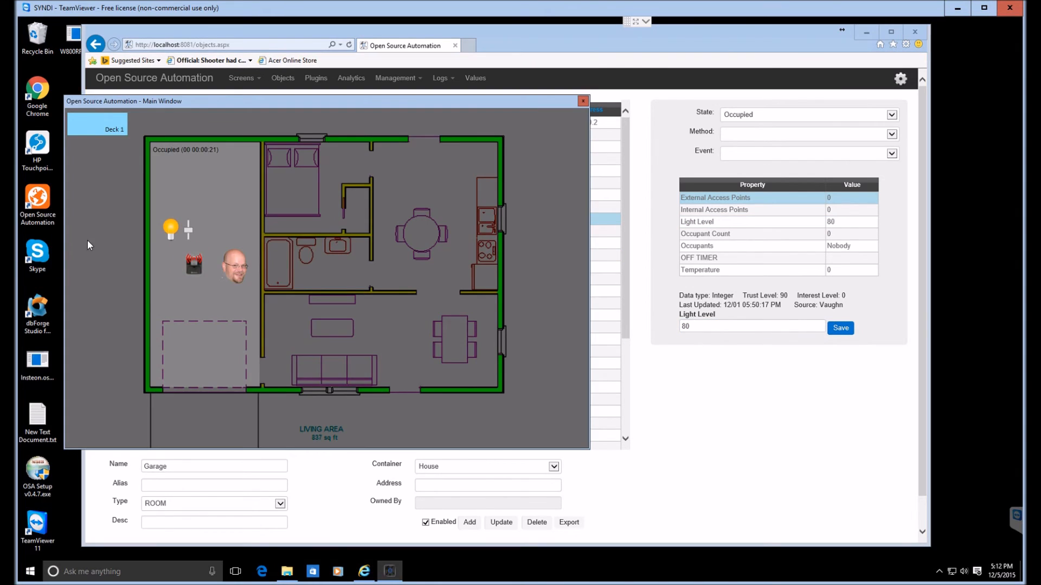
Step: Reload the Main Floor screen by going to LCARS and back, and check how brightly the garage is drawn
right_click(87, 239)
click(125, 259)
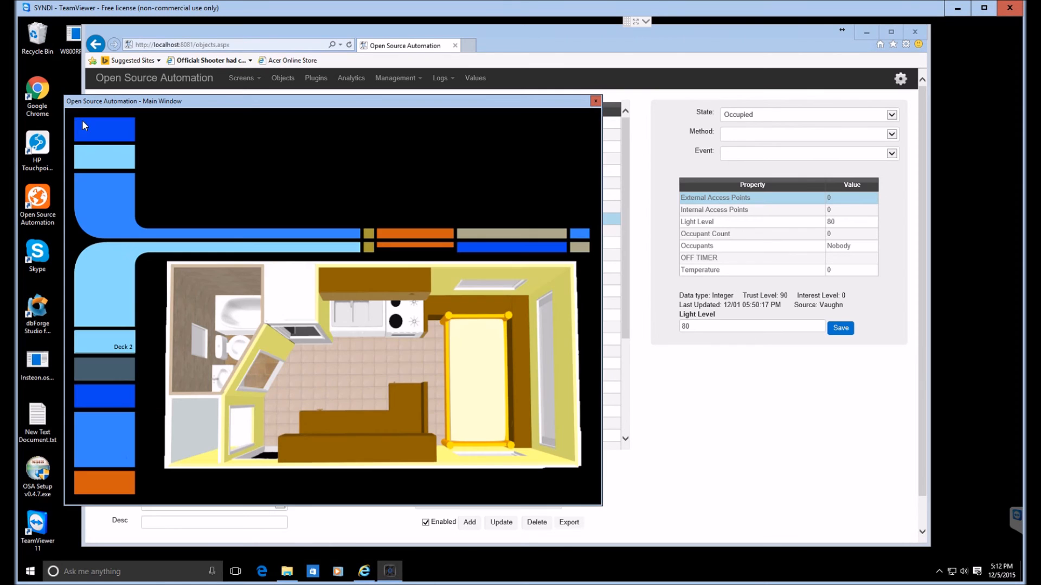
click(106, 352)
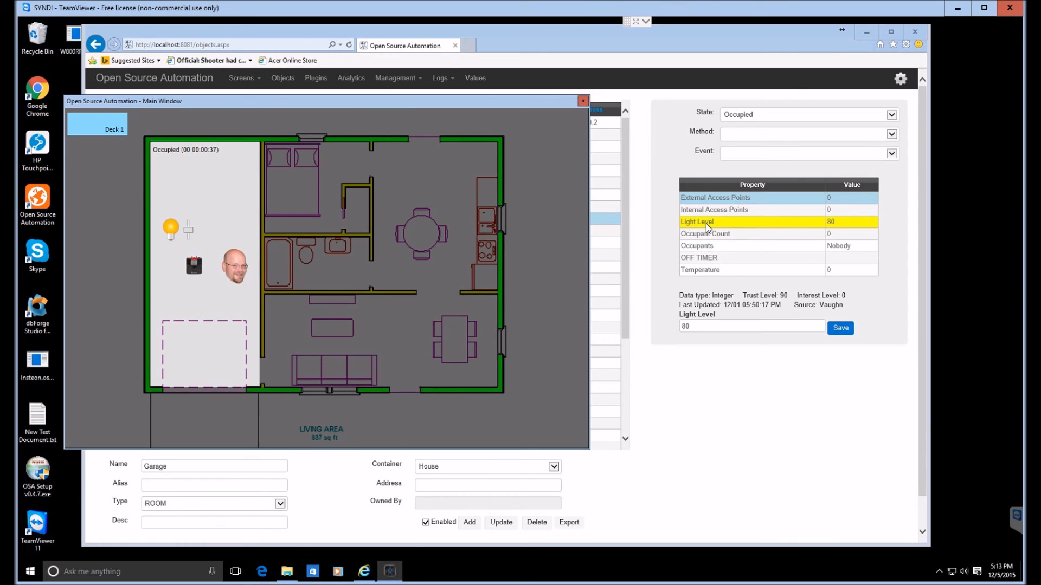
mouse_move(218, 230)
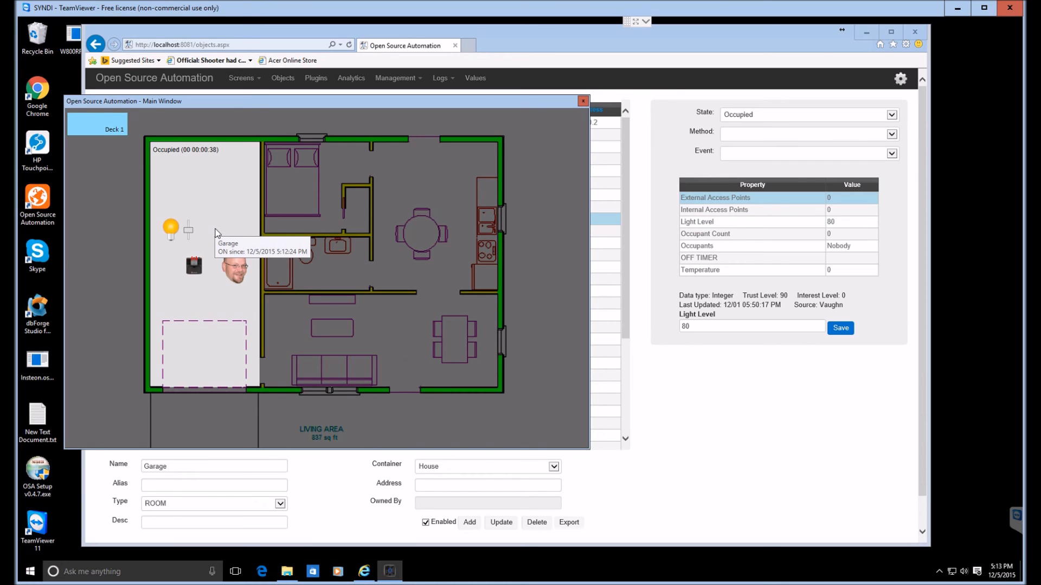